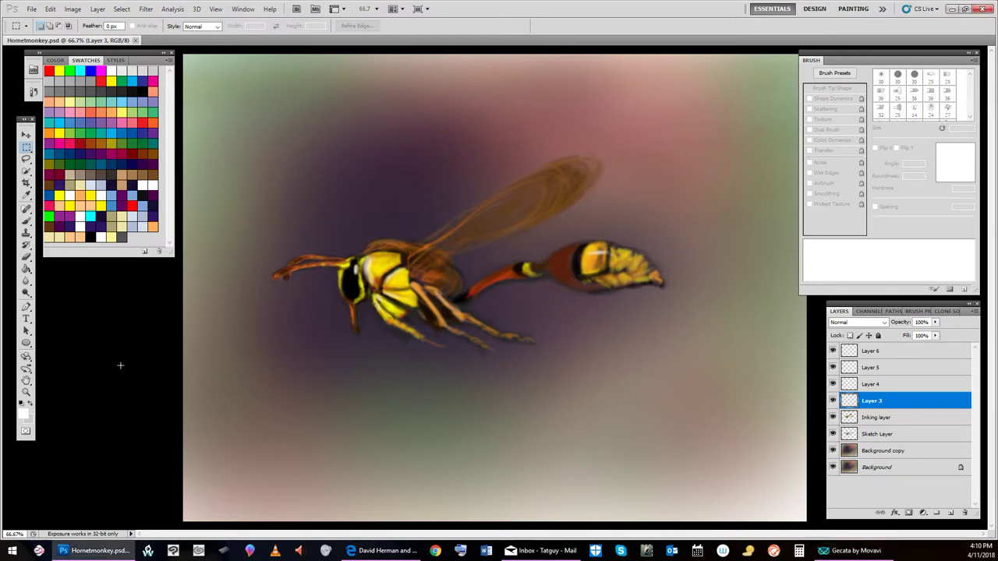
# Inspect the hornet painting closely and as a whole, from the antennae and legs to the wing and abdomen.
pyautogui.scroll(5, 124, 359)
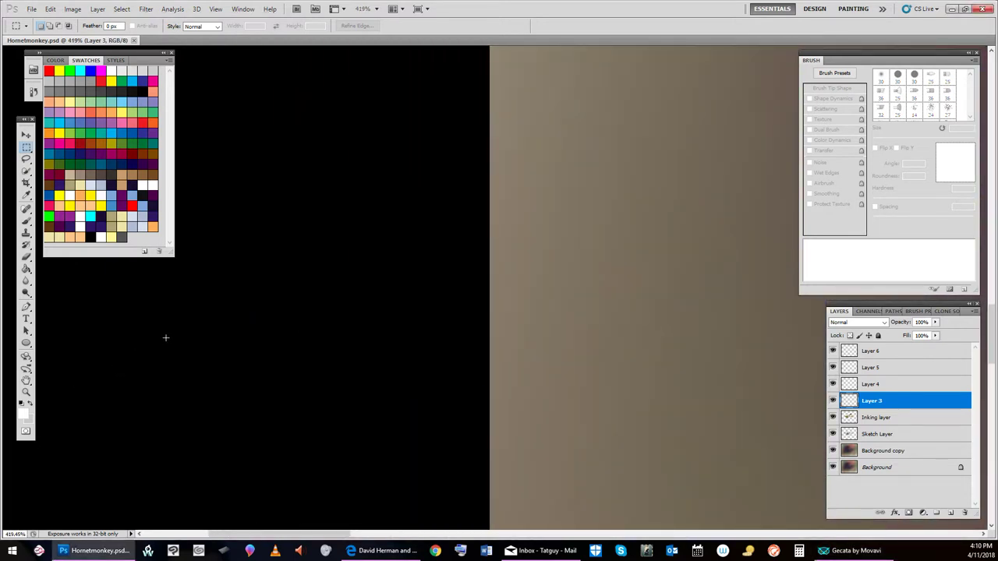
pyautogui.scroll(-4, 166, 338)
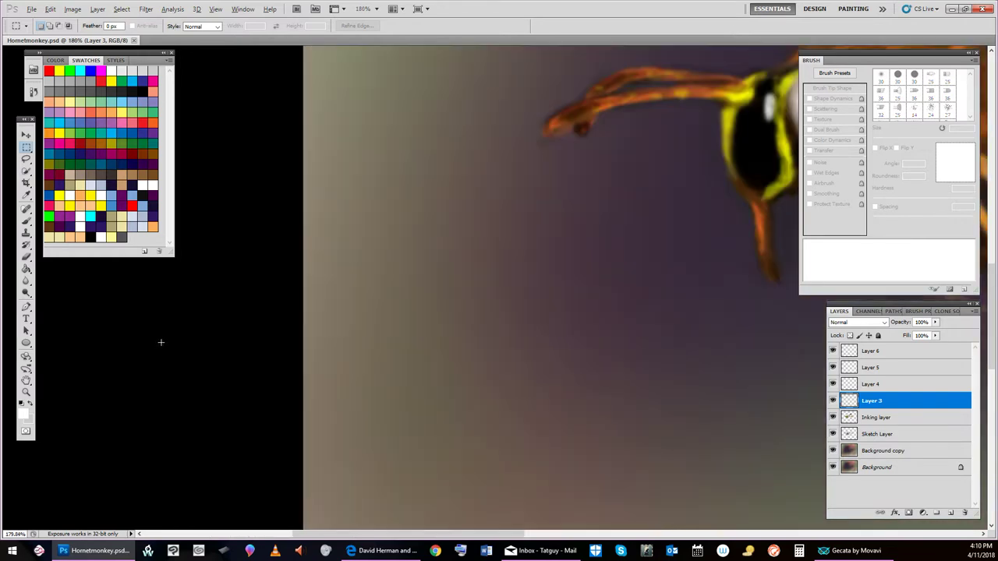
pyautogui.scroll(-1, 162, 341)
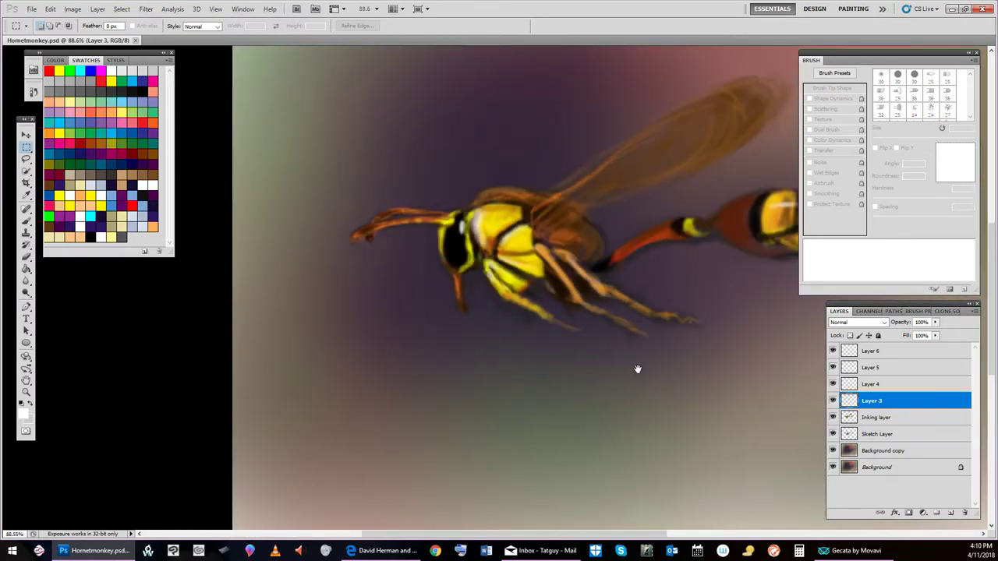
pyautogui.moveTo(635, 373); pyautogui.dragTo(500, 401)
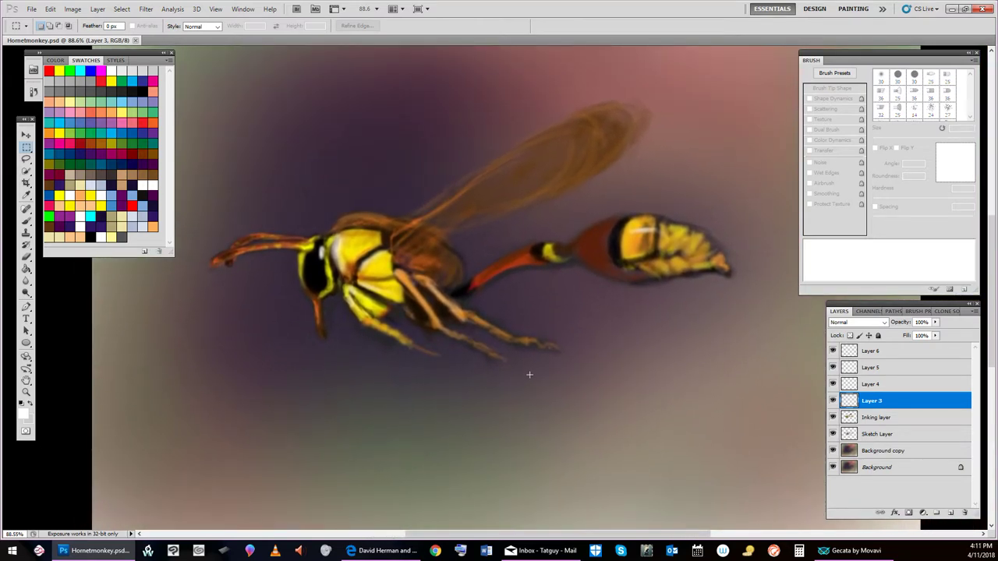
pyautogui.scroll(3, 529, 375)
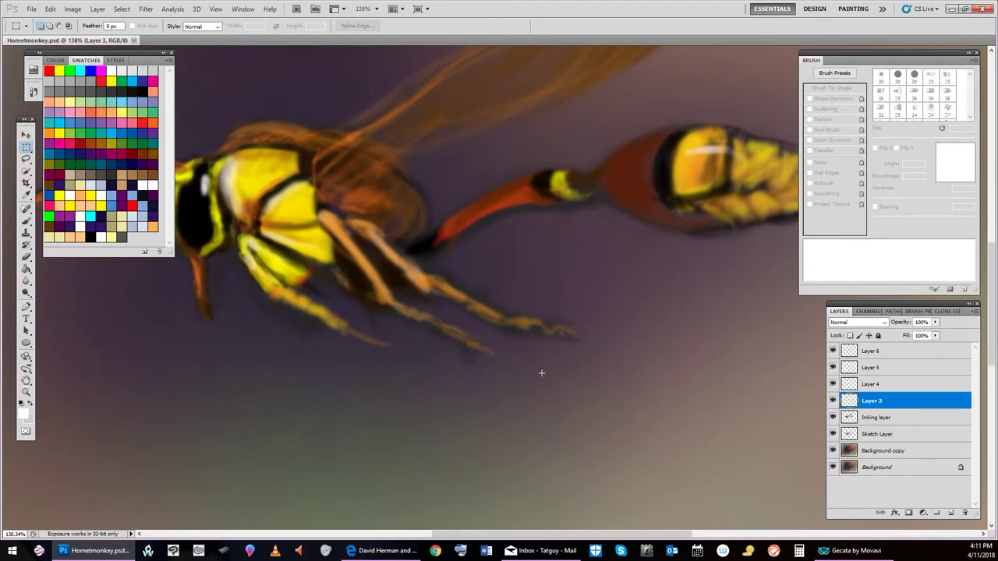
pyautogui.moveTo(562, 368); pyautogui.dragTo(558, 472)
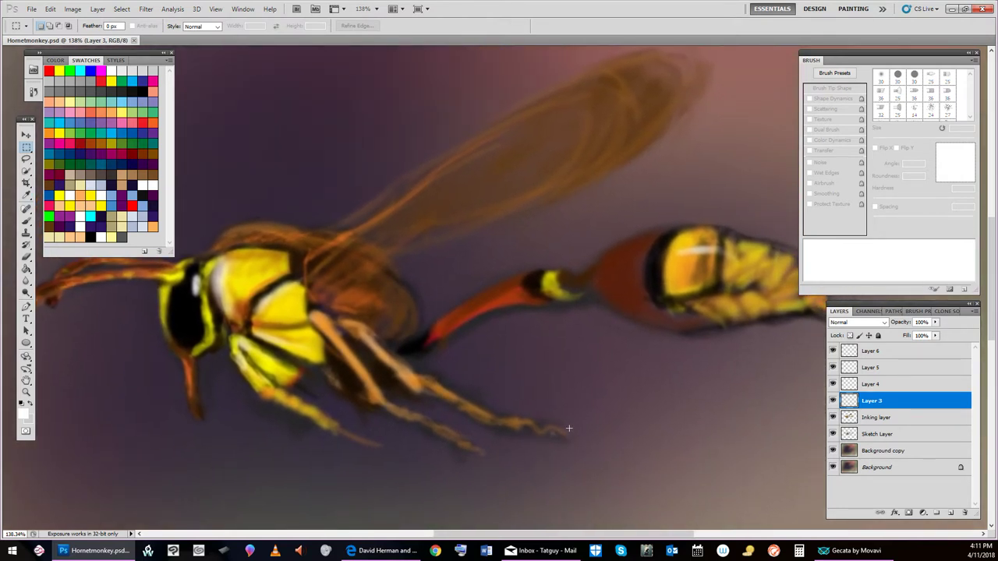
pyautogui.scroll(-3, 568, 428)
pyautogui.scroll(4, 568, 428)
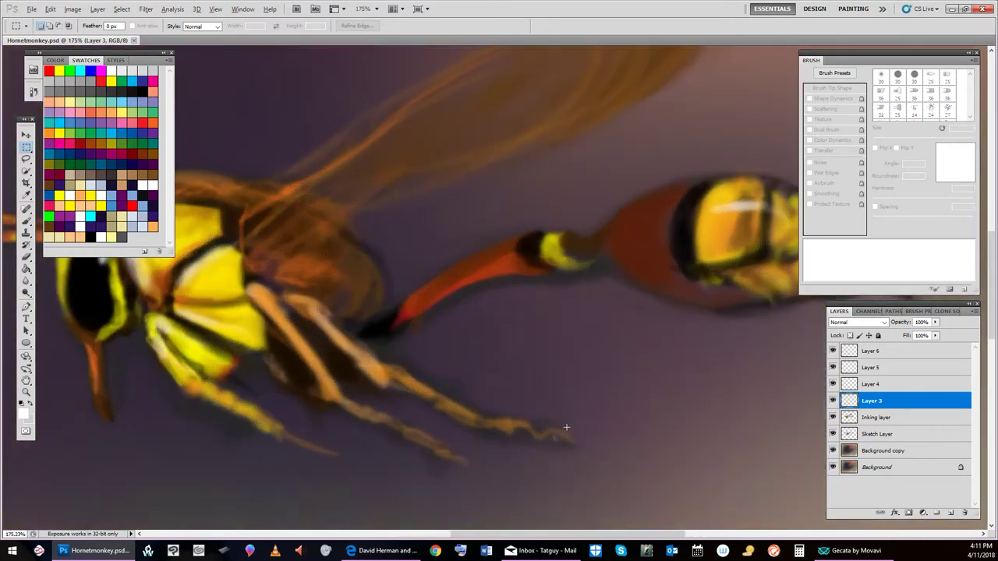
pyautogui.scroll(-1, 566, 427)
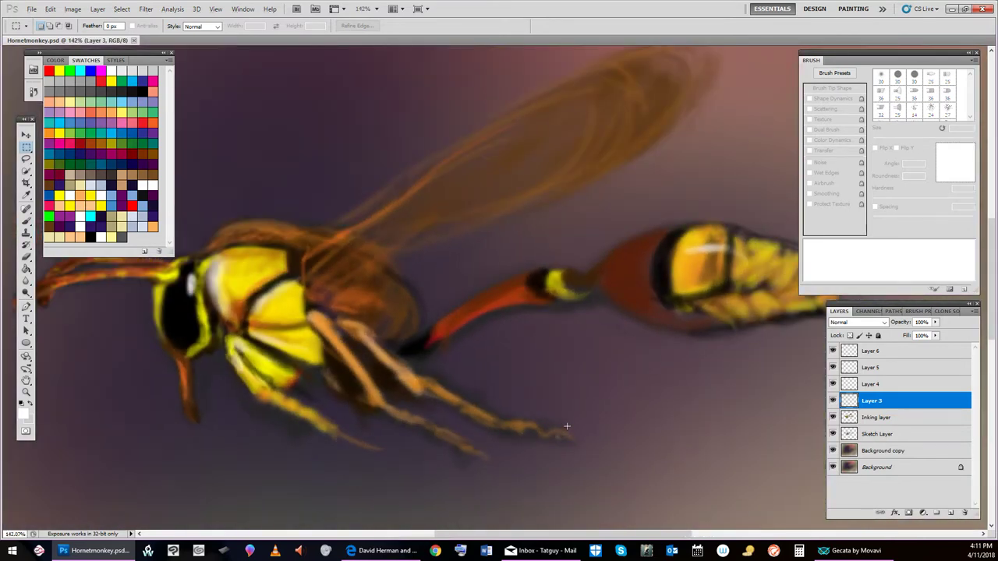
pyautogui.scroll(-2, 566, 425)
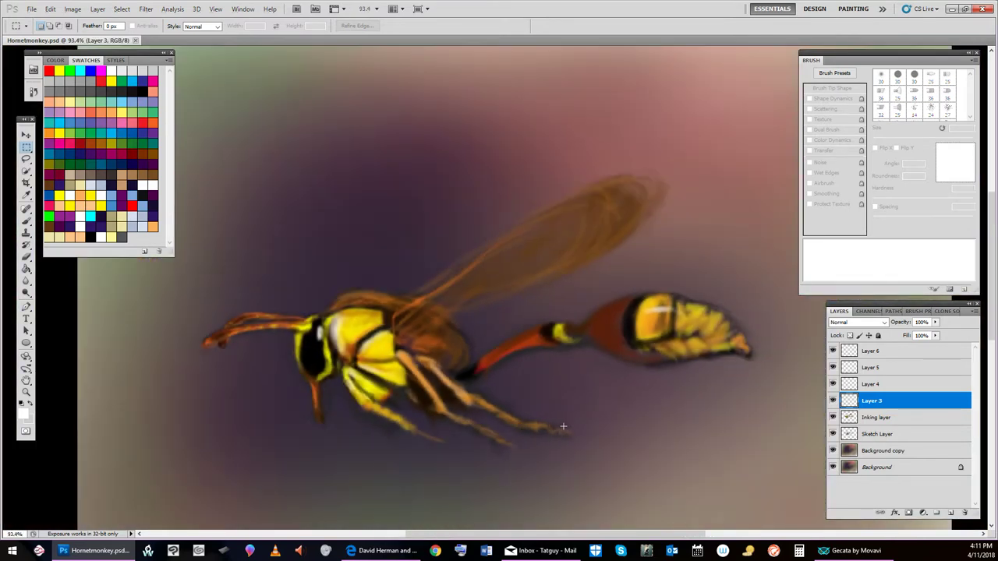
pyautogui.scroll(3, 563, 426)
pyautogui.scroll(-2, 562, 427)
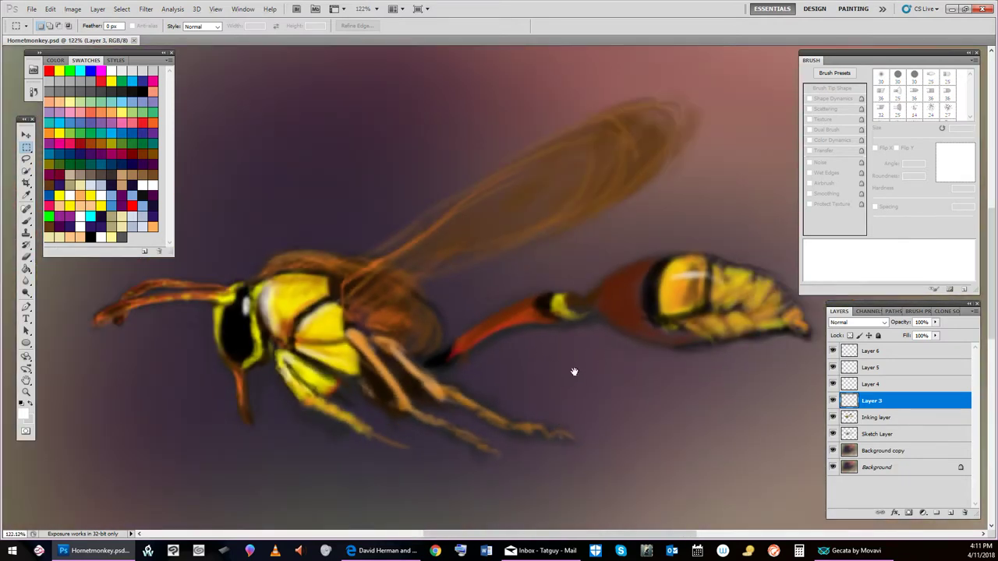
pyautogui.moveTo(706, 216); pyautogui.dragTo(664, 229)
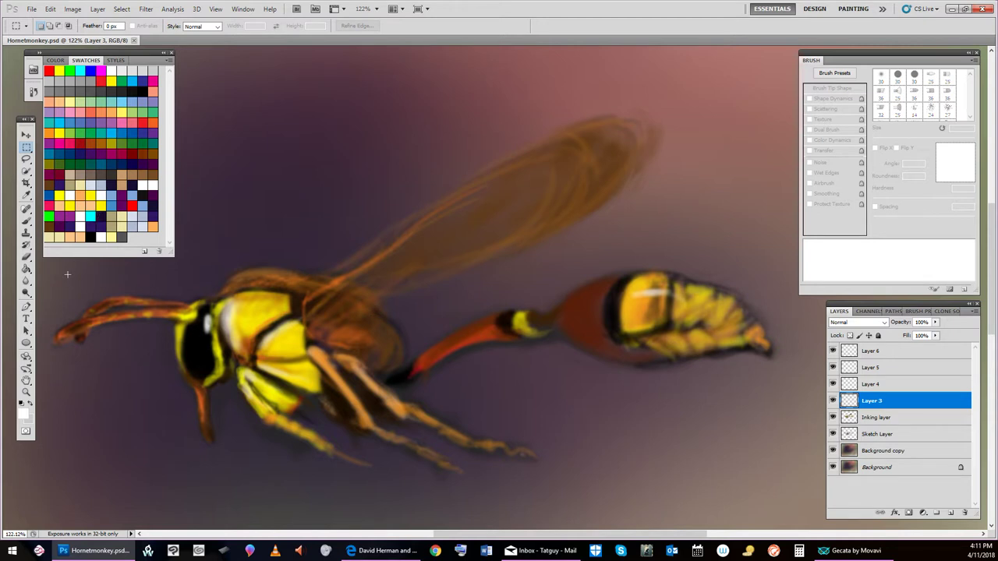
# Erase the rear edge of the hornet's thorax on the Inking layer with a soft 50 px eraser.
pyautogui.click(26, 258)
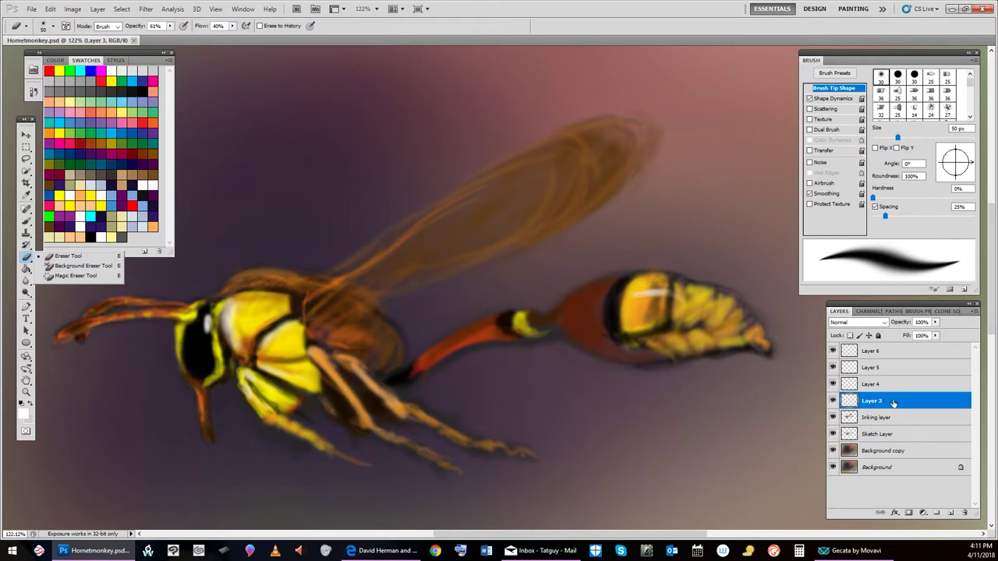
pyautogui.click(400, 319)
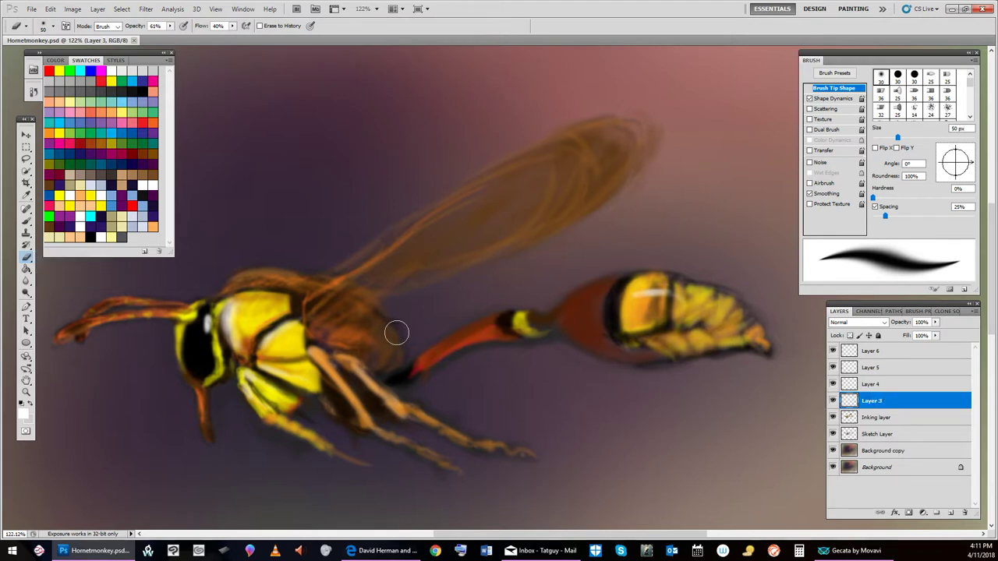
pyautogui.moveTo(396, 347); pyautogui.dragTo(414, 315)
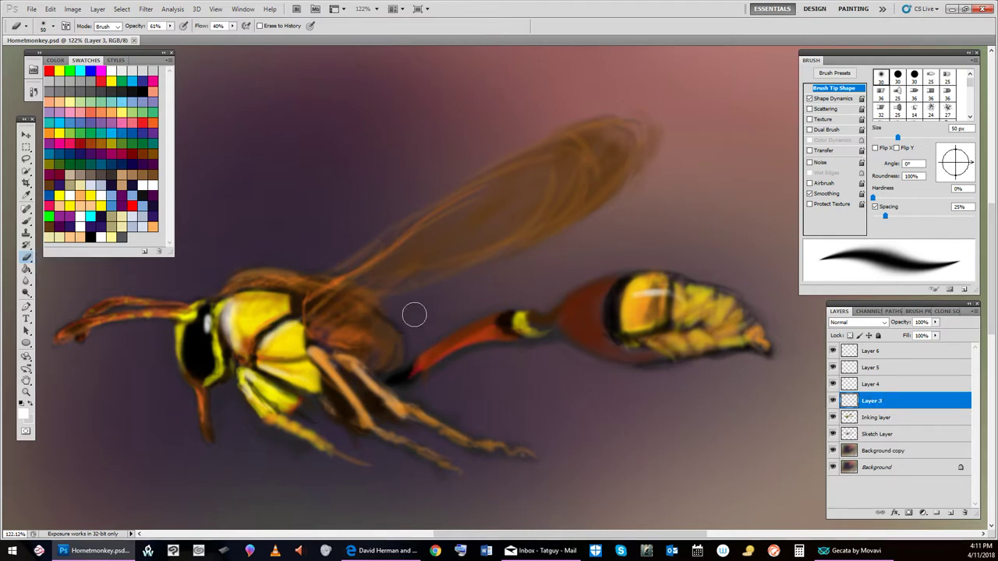
pyautogui.click(898, 419)
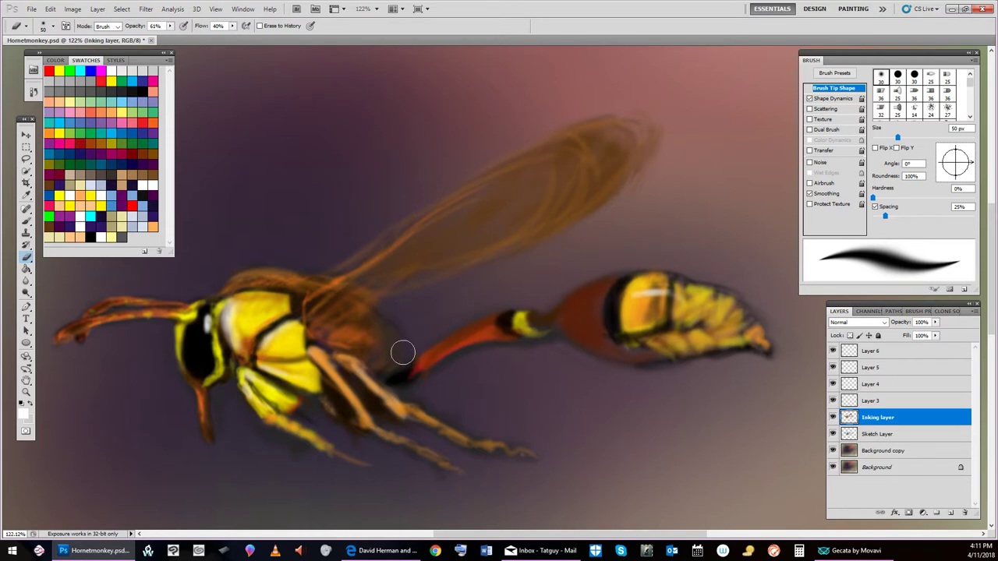
# Erase the rear edge of the thorax on the Sketch Layer with the eraser at 96% opacity and 45 px.
pyautogui.click(898, 434)
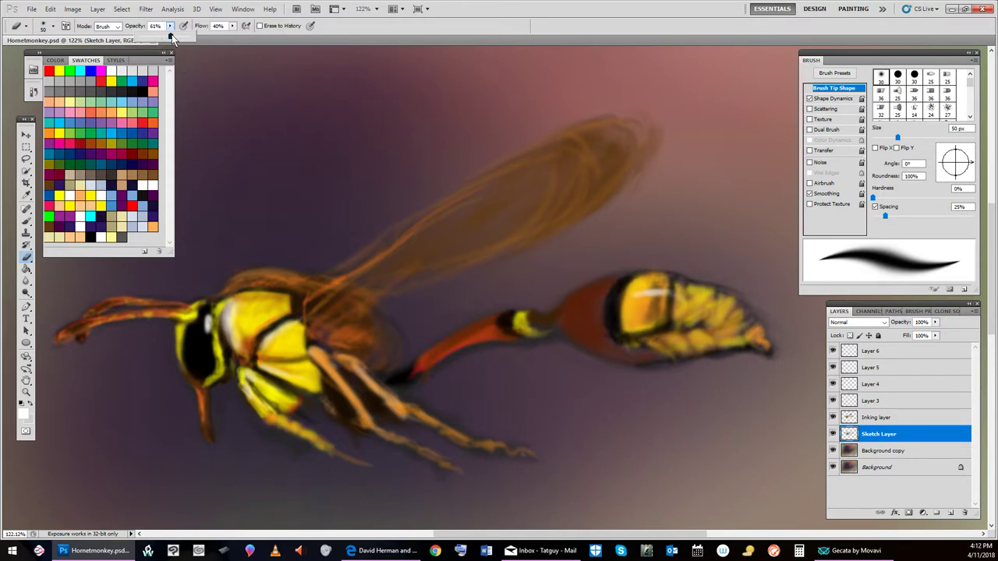
pyautogui.moveTo(189, 37); pyautogui.dragTo(189, 37)
pyautogui.press(',')
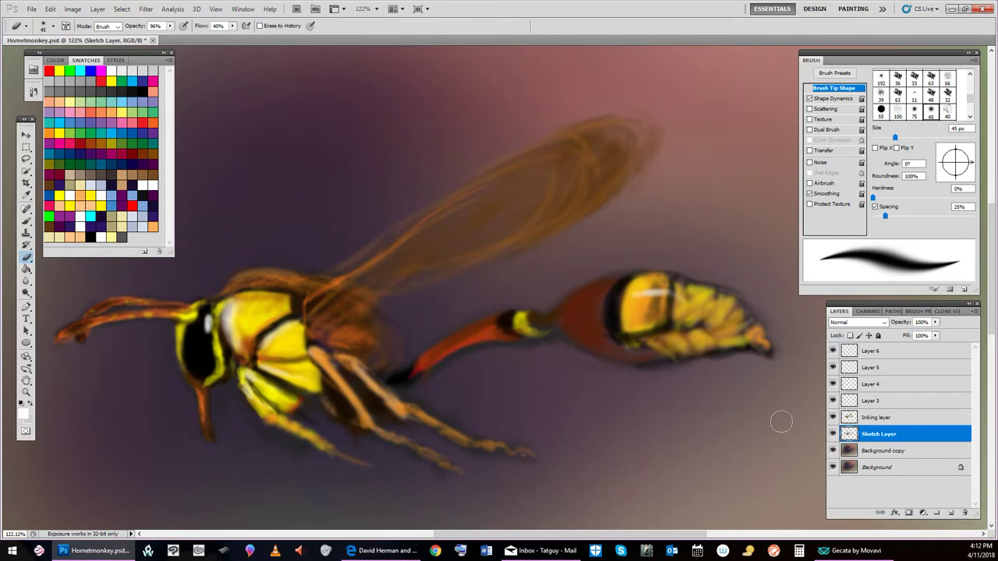
pyautogui.click(920, 452)
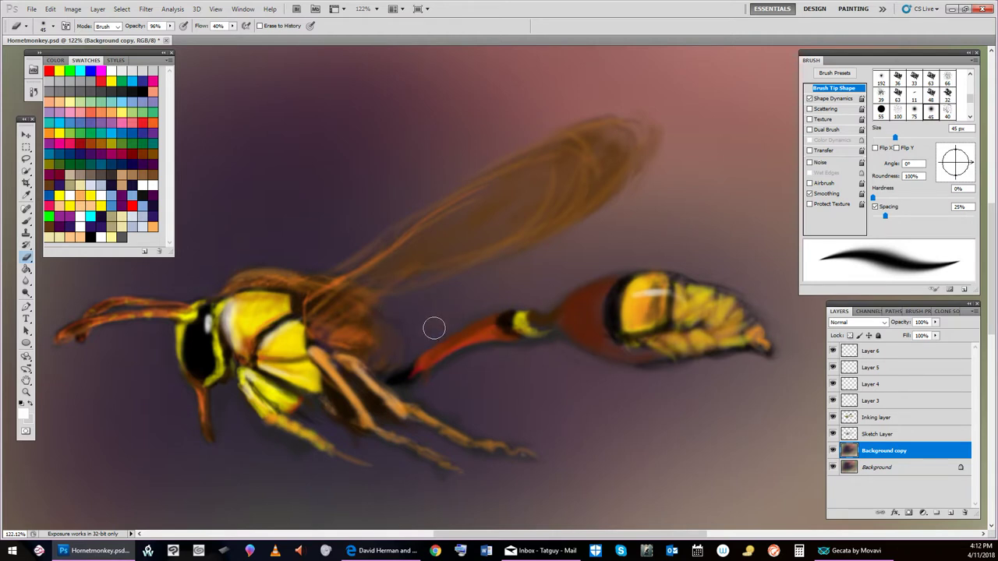
pyautogui.click(882, 438)
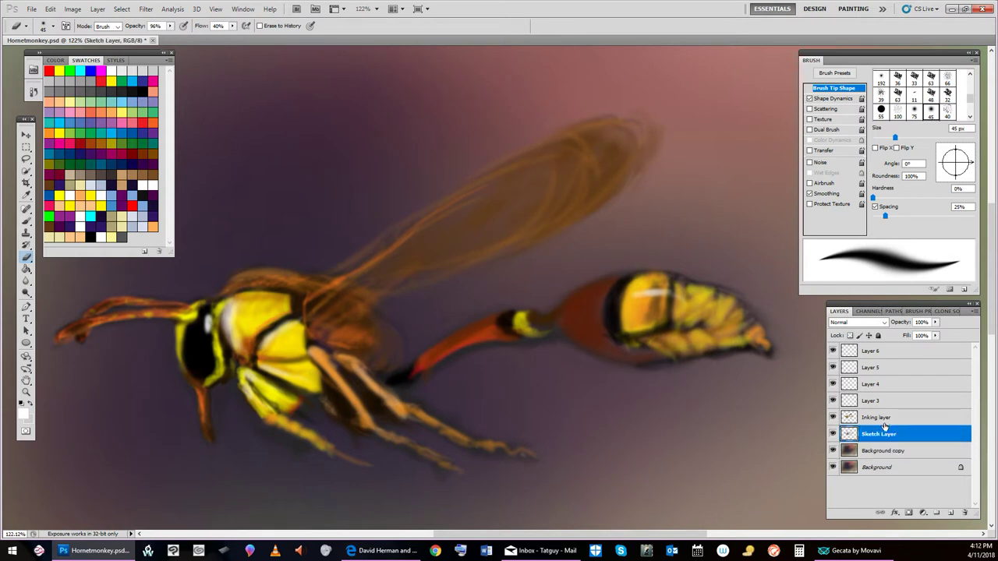
# Erase the stray dark outline along the waist and beneath the abdomen on the Inking and Sketch layers, reducing the eraser to 20 px.
pyautogui.click(893, 420)
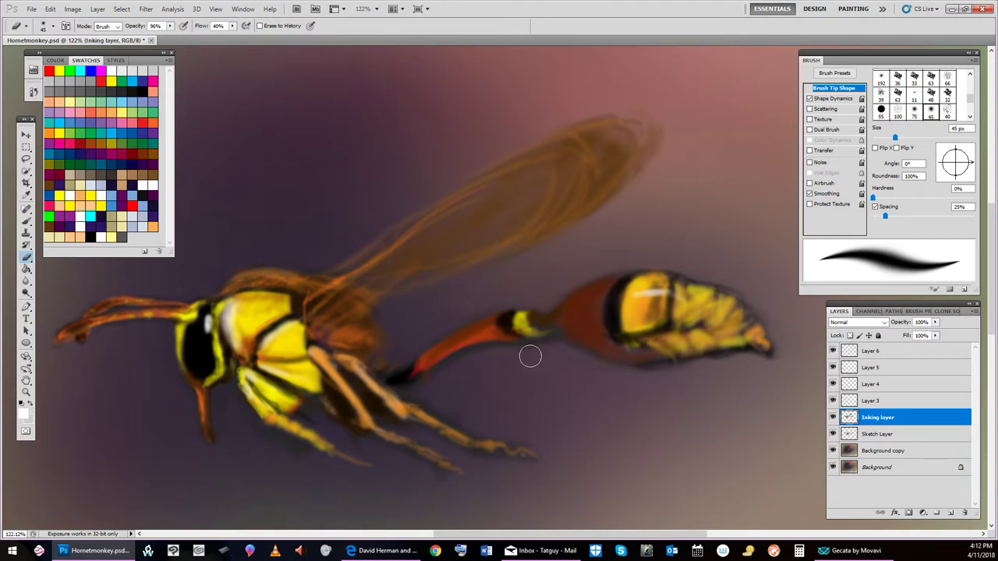
pyautogui.click(900, 434)
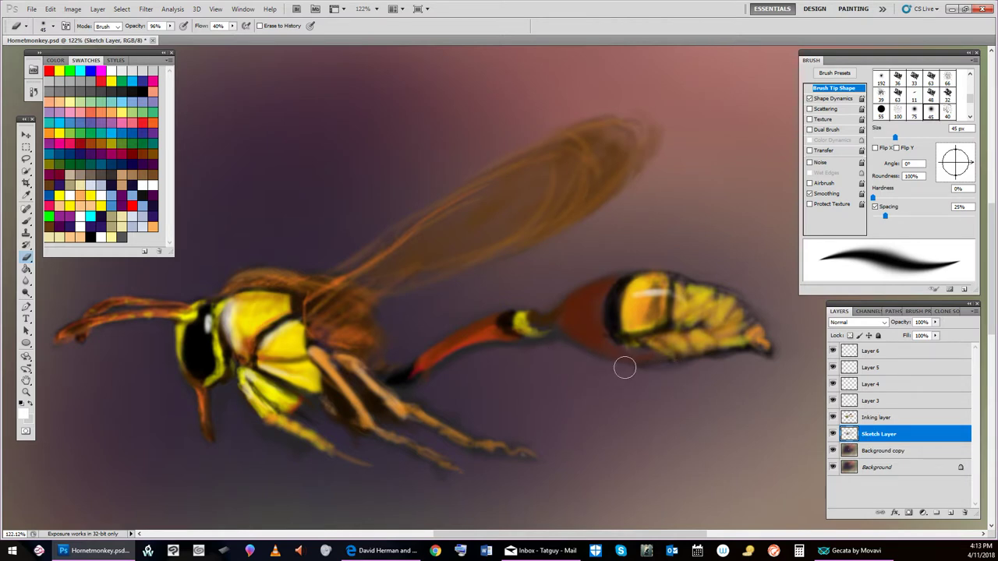
pyautogui.click(885, 417)
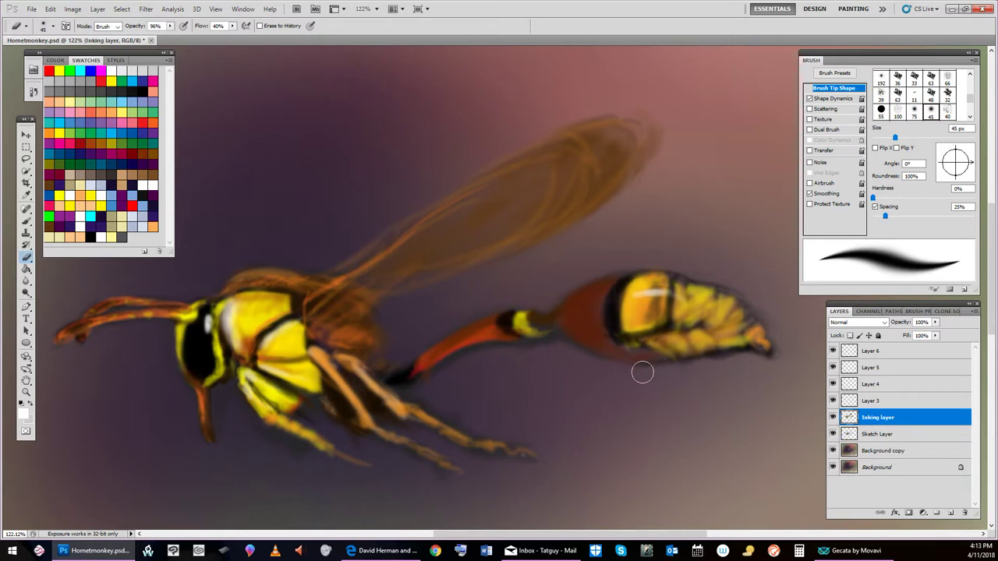
pyautogui.moveTo(738, 362)
pyautogui.mouseDown()
pyautogui.moveTo(728, 358)
pyautogui.moveTo(742, 361)
pyautogui.mouseUp()
pyautogui.press('.')
pyautogui.press('.')
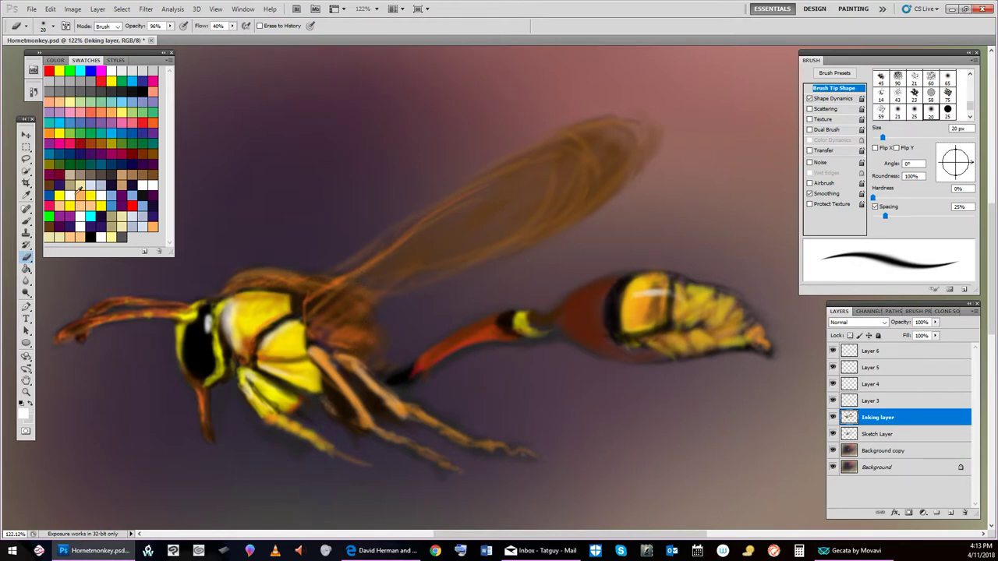
# Set up the Brush tool on Layer 3 with a light orange swatch as the foreground colour.
pyautogui.click(82, 195)
pyautogui.click(901, 402)
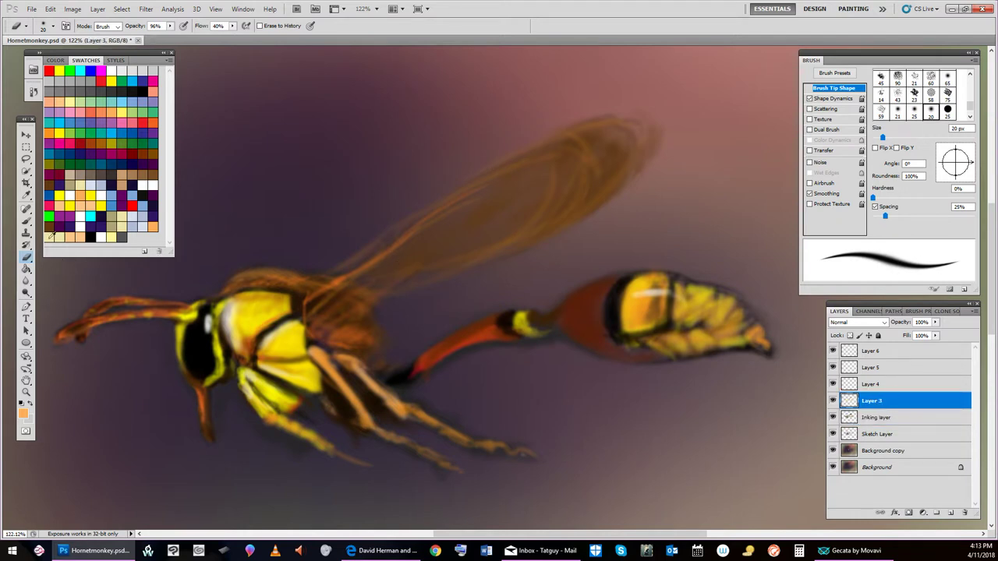
pyautogui.click(26, 222)
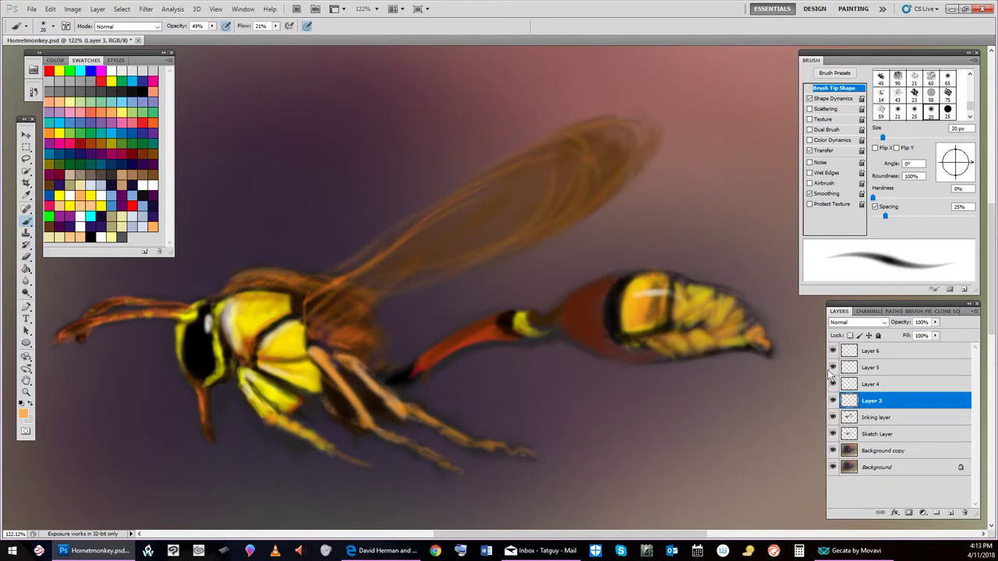
# Rename Layer 3 as "Initial finetune layer".
pyautogui.rightClick(921, 401)
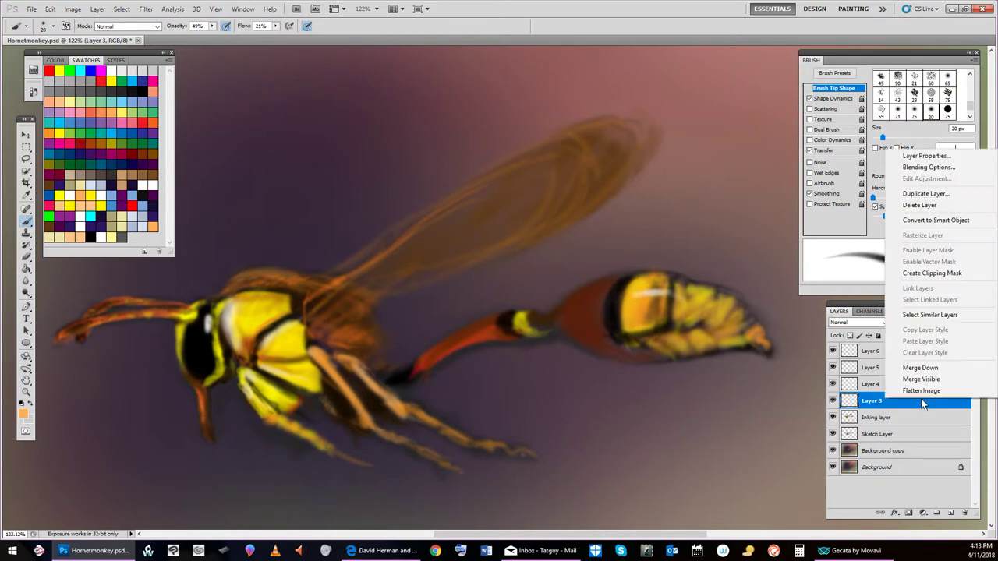
pyautogui.click(934, 161)
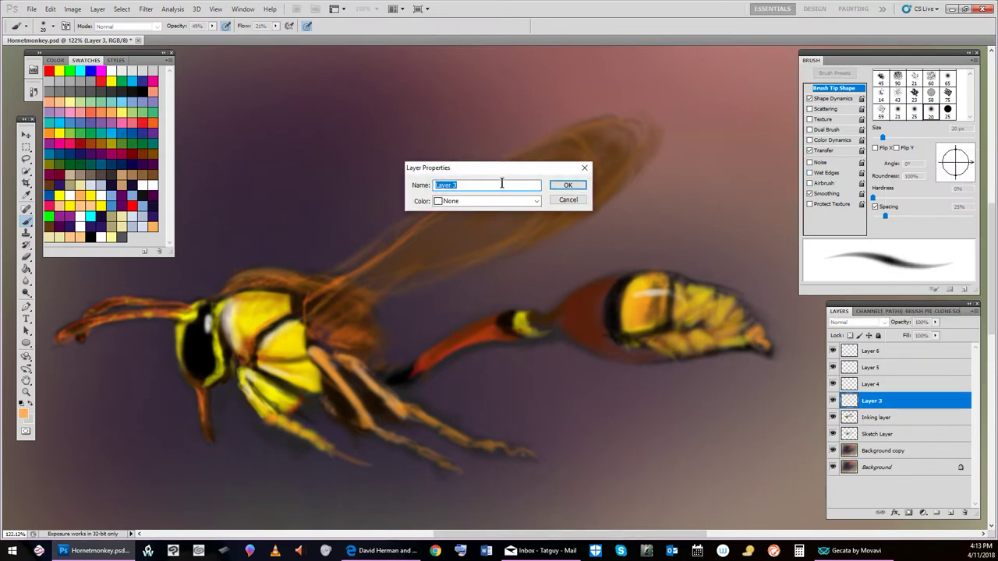
pyautogui.write('In')
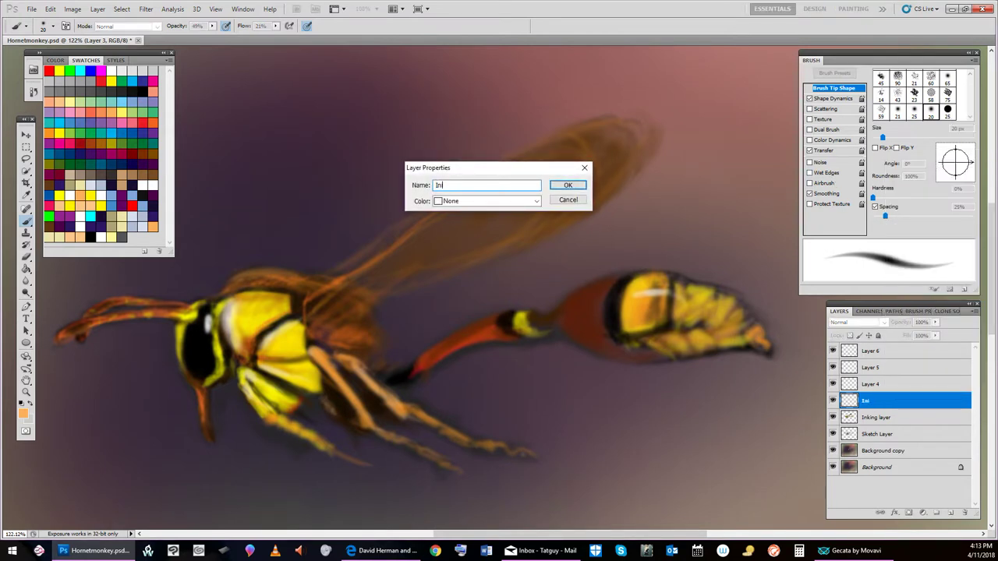
pyautogui.write('itial finetune layer')
pyautogui.press('Return')
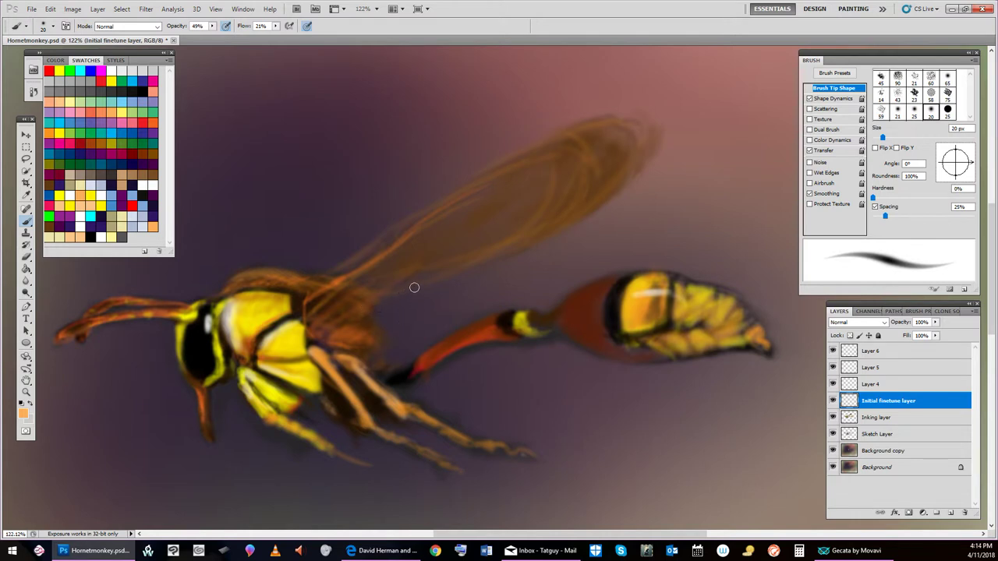
# Repaint the thorax's rear edge in light brown with a 15 px brush and shade it with sizes of 30 and 25 px.
pyautogui.press('.')
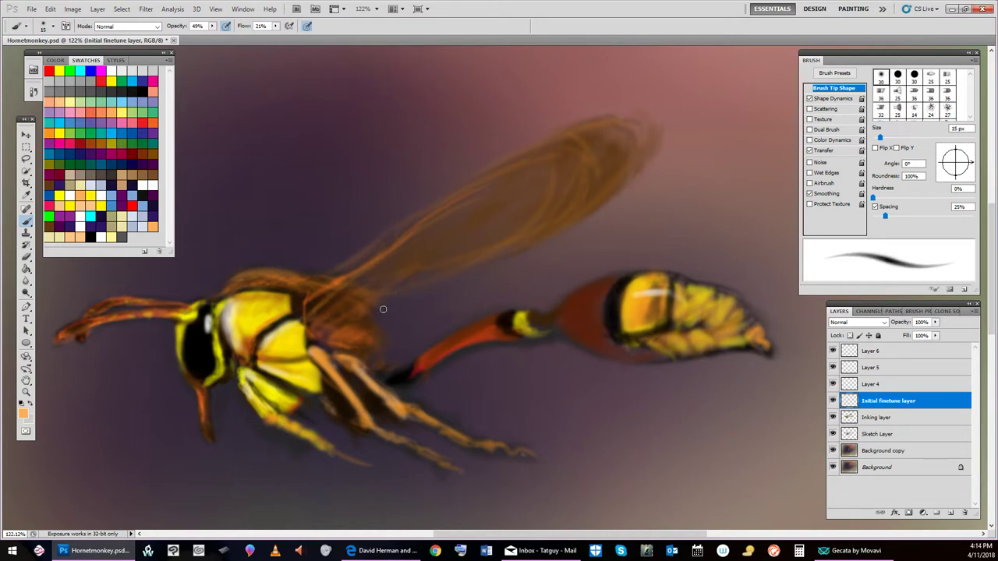
pyautogui.click(128, 177)
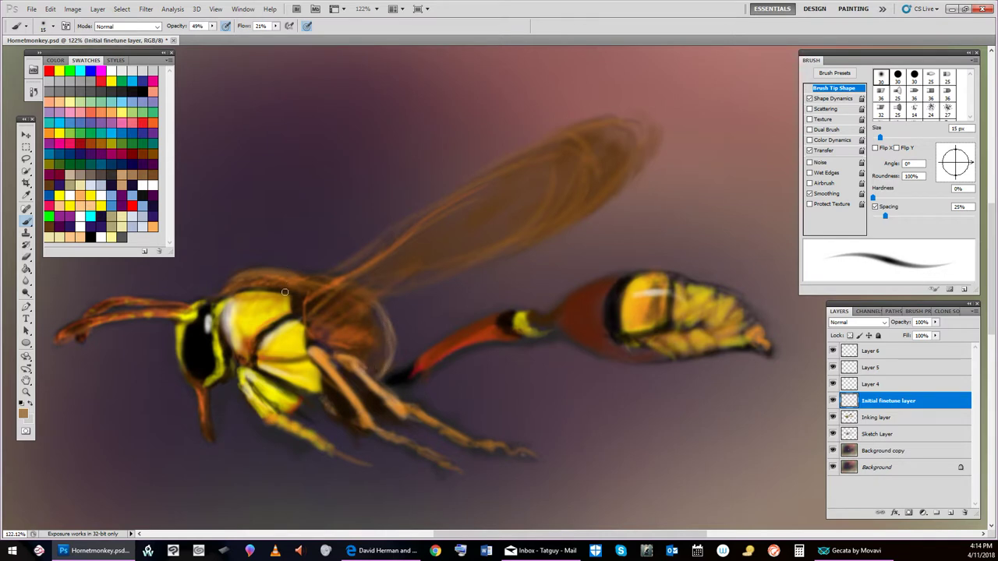
pyautogui.press(']')
pyautogui.press(']')
pyautogui.press(']')
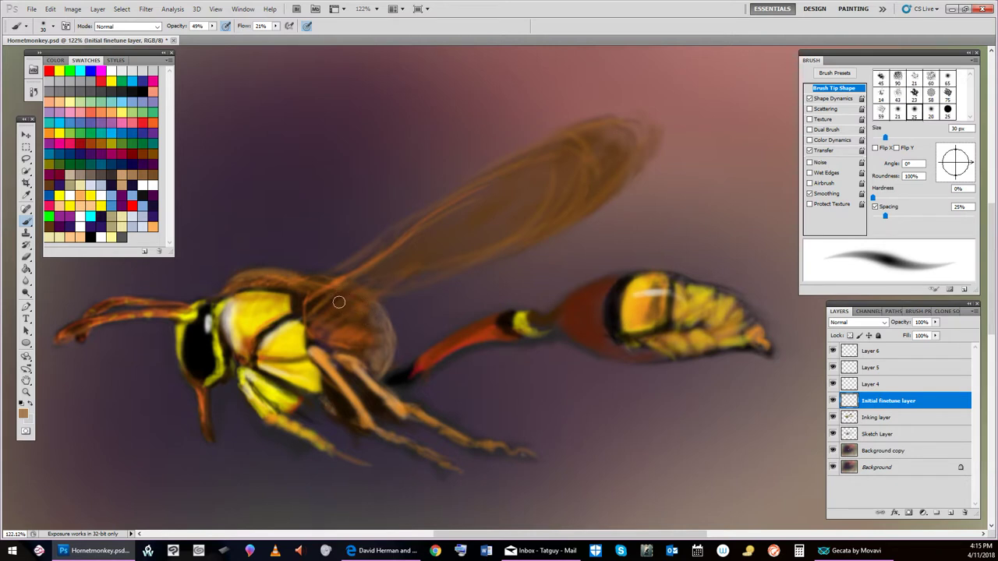
pyautogui.press('[')
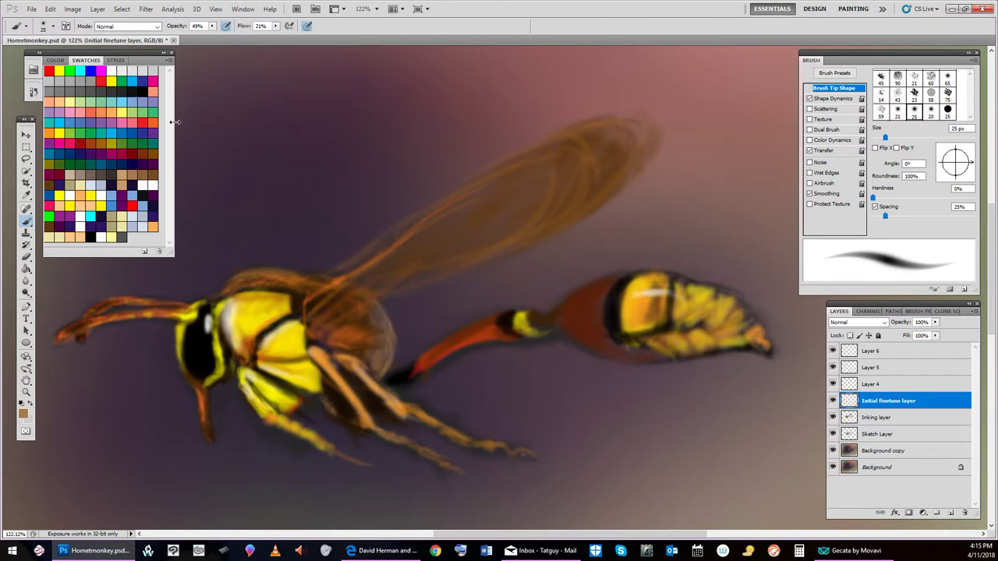
# Shade the top of the thorax in dark brown #3e2004 with a 15 px brush.
pyautogui.click(144, 149)
pyautogui.press(',')
pyautogui.press(',')
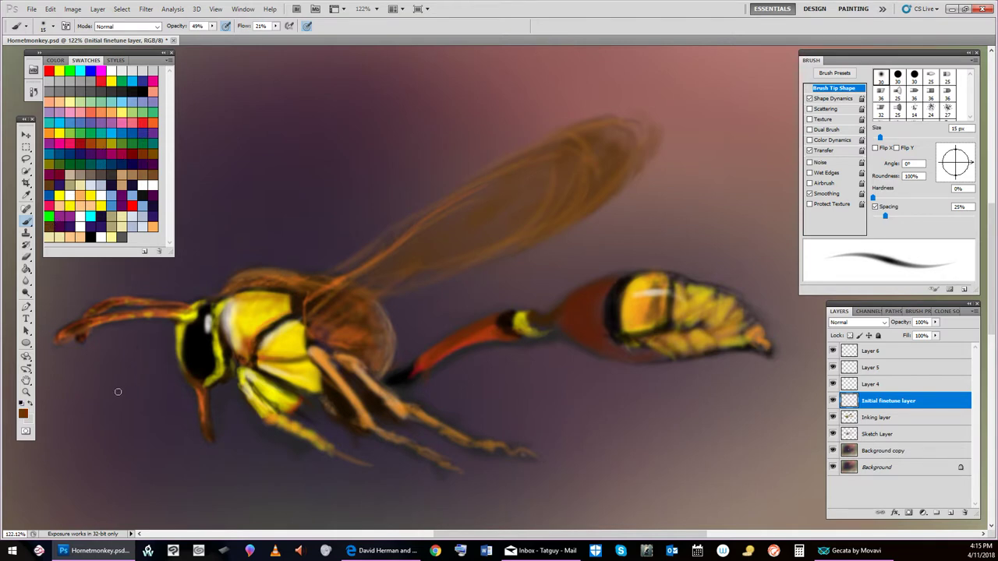
pyautogui.click(23, 412)
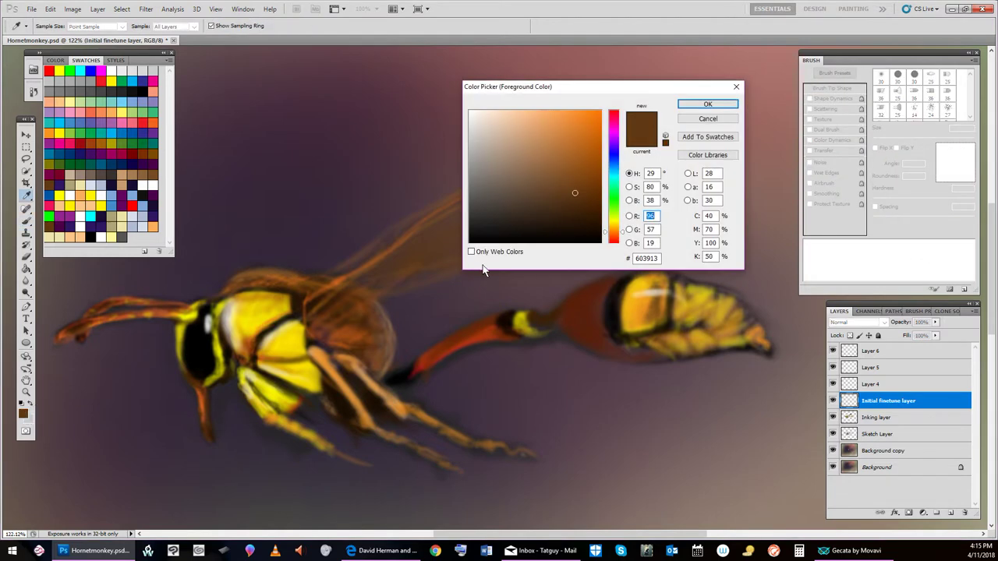
pyautogui.click(593, 210)
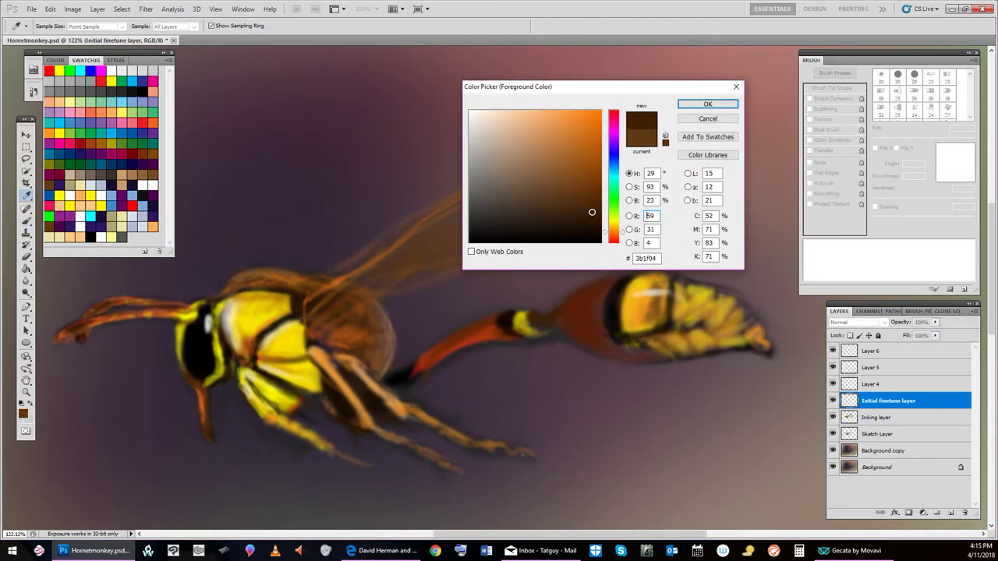
pyautogui.click(722, 105)
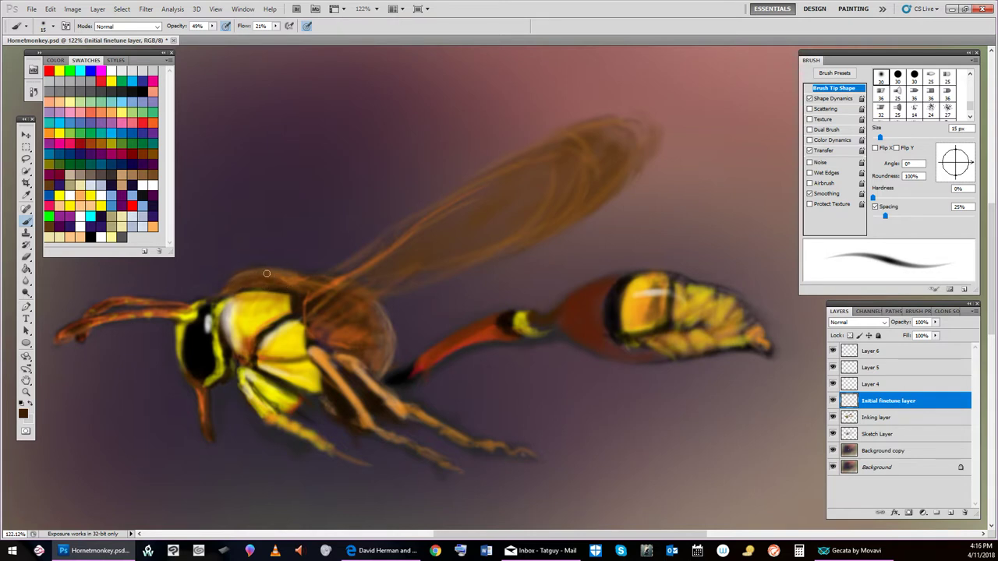
# Deepen the shading on top of the thorax with darker browns #281401 and #130a01.
pyautogui.click(23, 416)
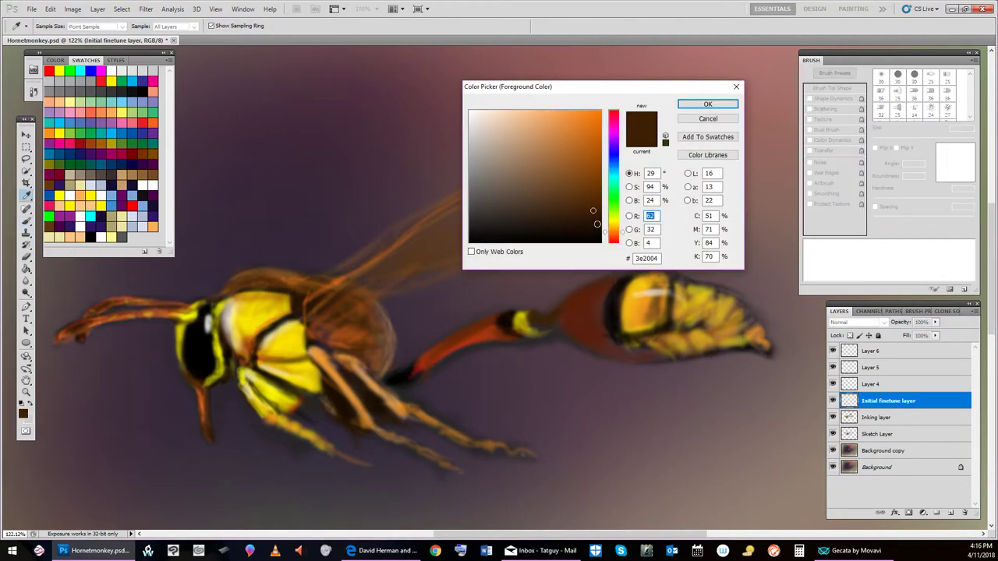
pyautogui.click(705, 106)
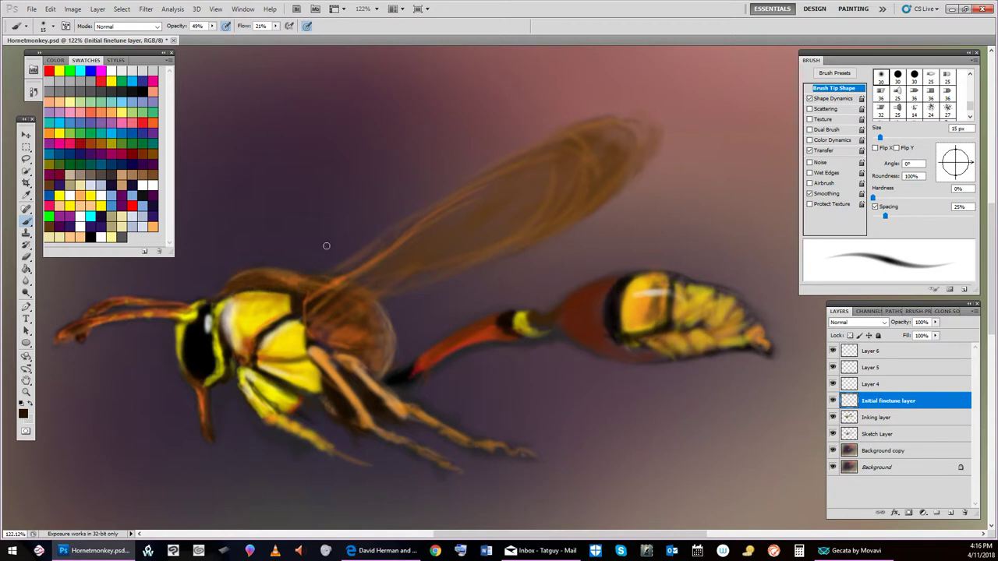
pyautogui.click(22, 414)
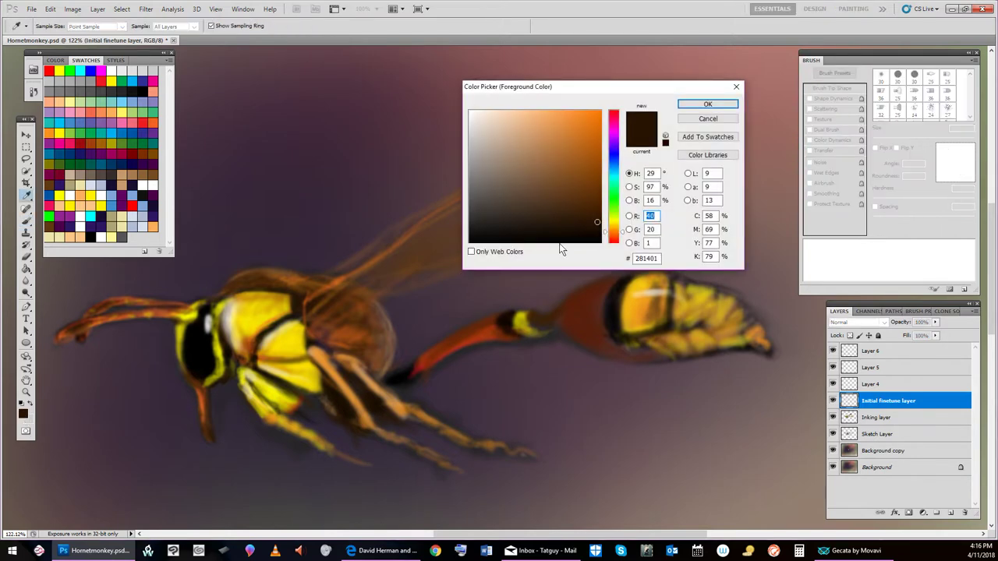
pyautogui.click(598, 231)
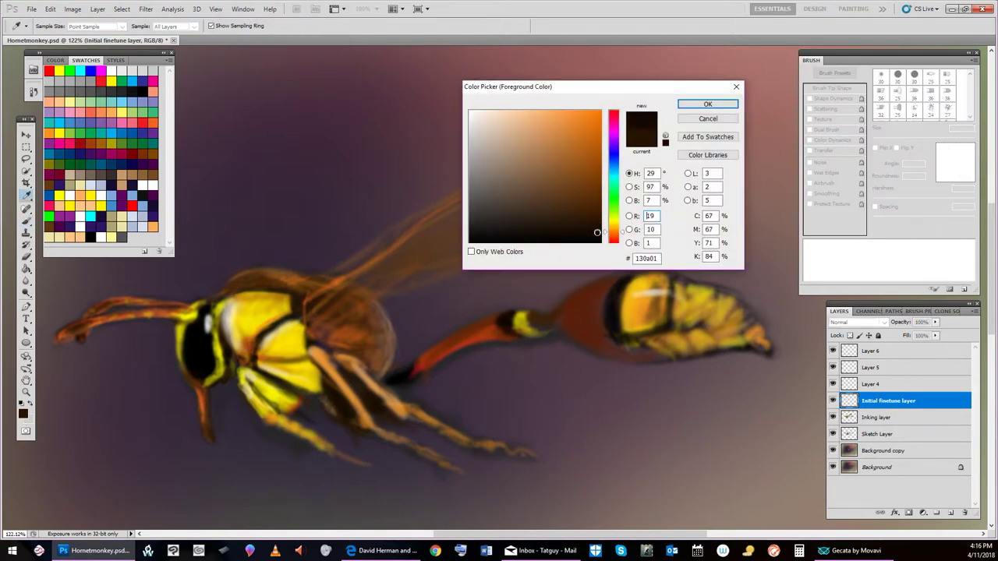
pyautogui.click(707, 103)
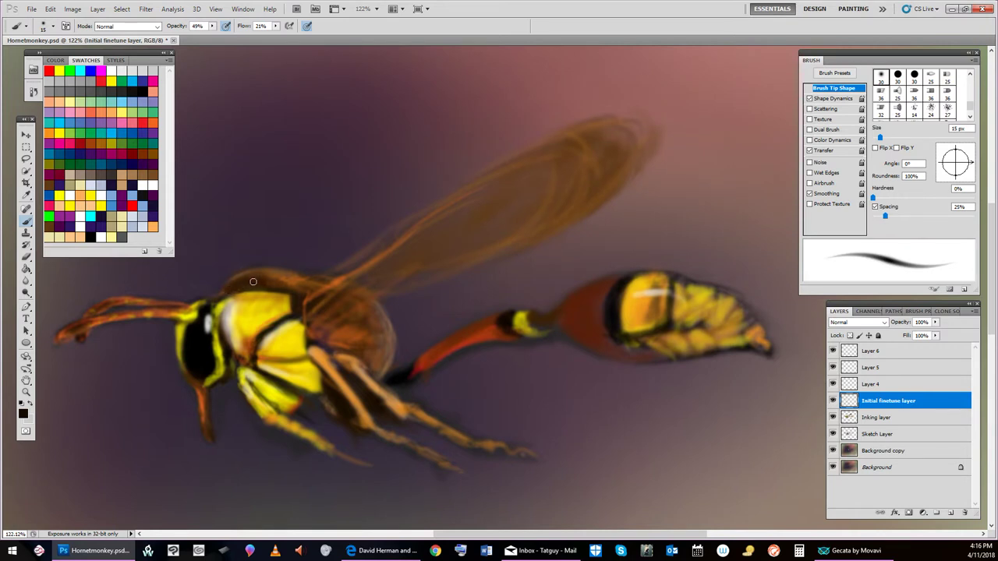
# Paint a light orange highlight along the thorax's upper front edge with a 9 px brush.
pyautogui.click(80, 200)
pyautogui.click(84, 209)
pyautogui.press('[')
pyautogui.press('[')
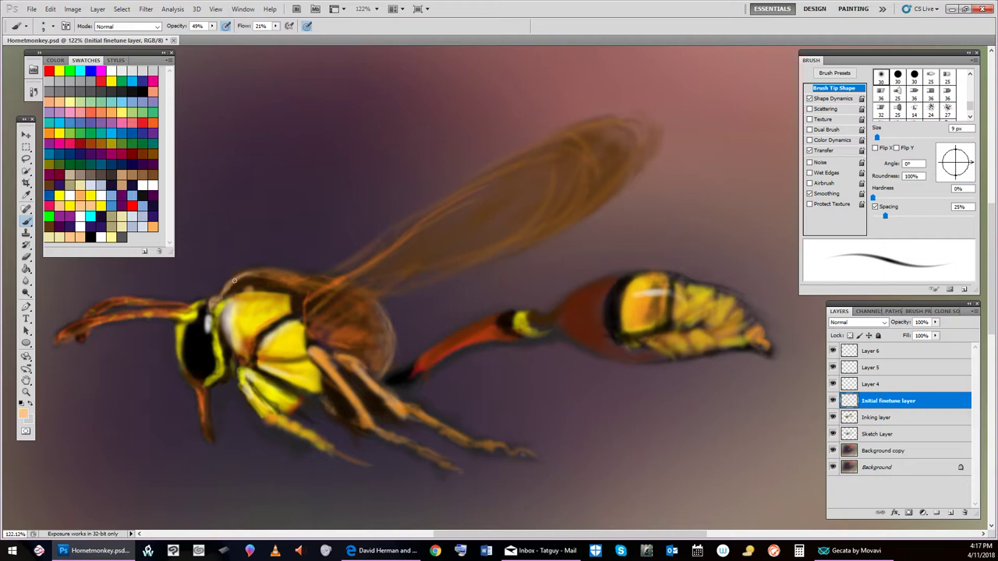
pyautogui.moveTo(234, 280); pyautogui.dragTo(267, 277)
# Blend bright orange into the thorax's upper edge and the wing base with brush sizes of 15, 20 and 10 px.
pyautogui.click(154, 123)
pyautogui.press(']')
pyautogui.press(']')
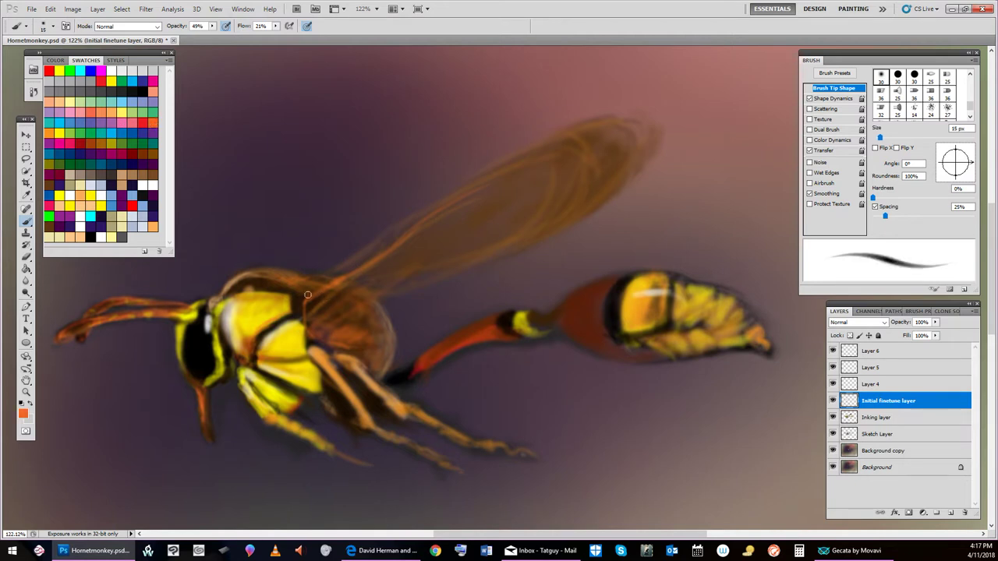
pyautogui.press(']')
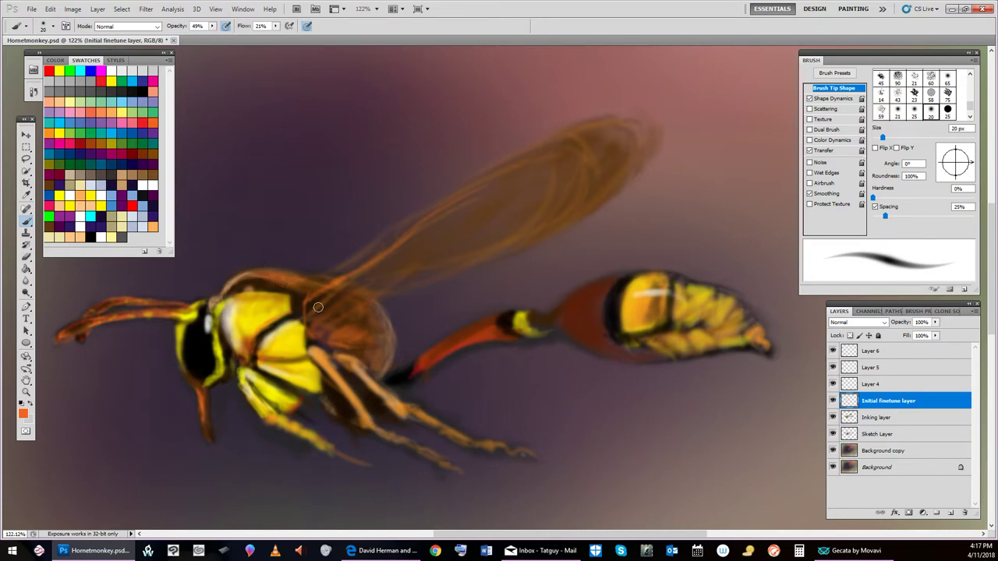
pyautogui.press('[')
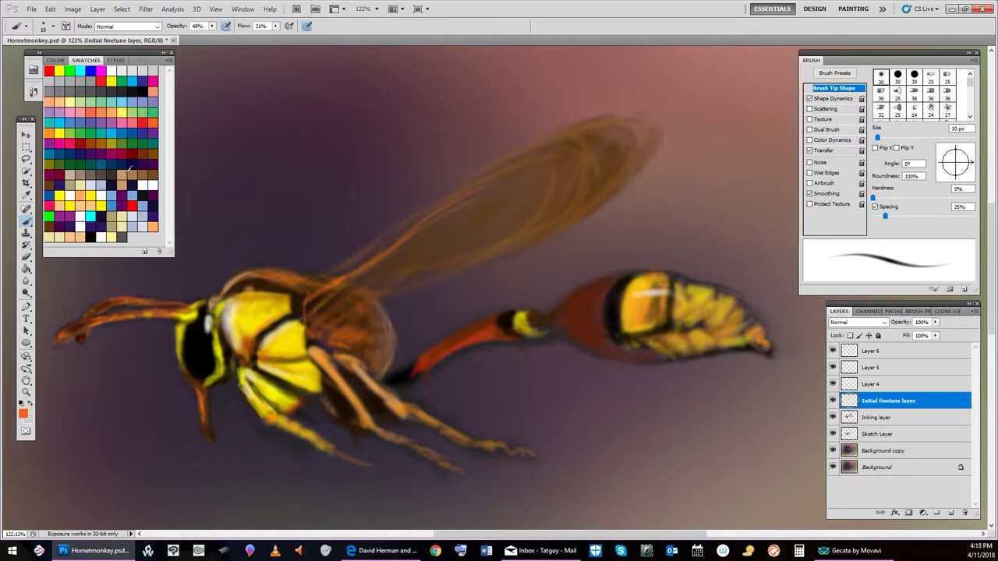
# Tint the thorax around the wing base with the red swatch, using brush sizes of 30 and 9 px.
pyautogui.click(145, 121)
pyautogui.press(']')
pyautogui.press(']')
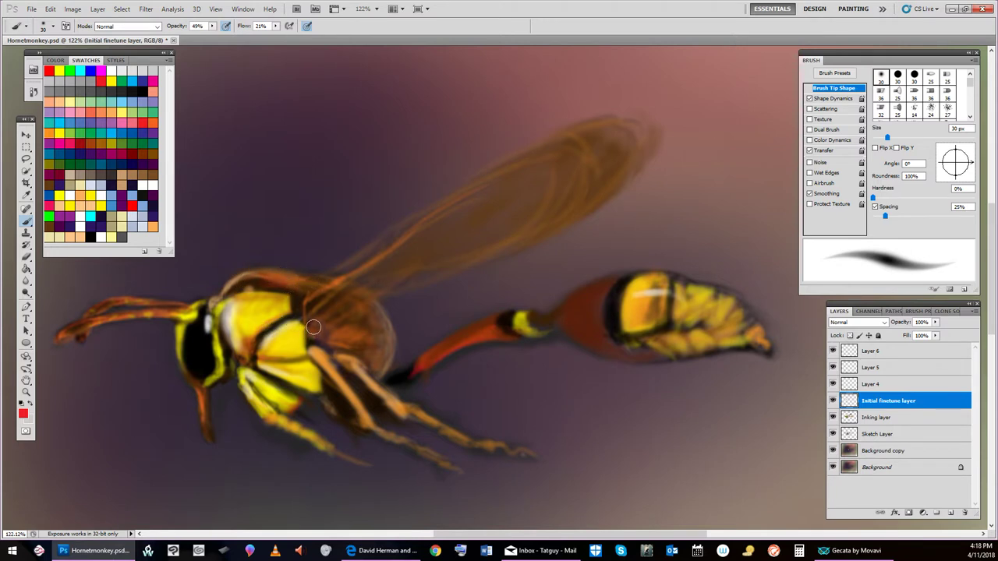
pyautogui.press('[')
pyautogui.press('[')
pyautogui.press('[')
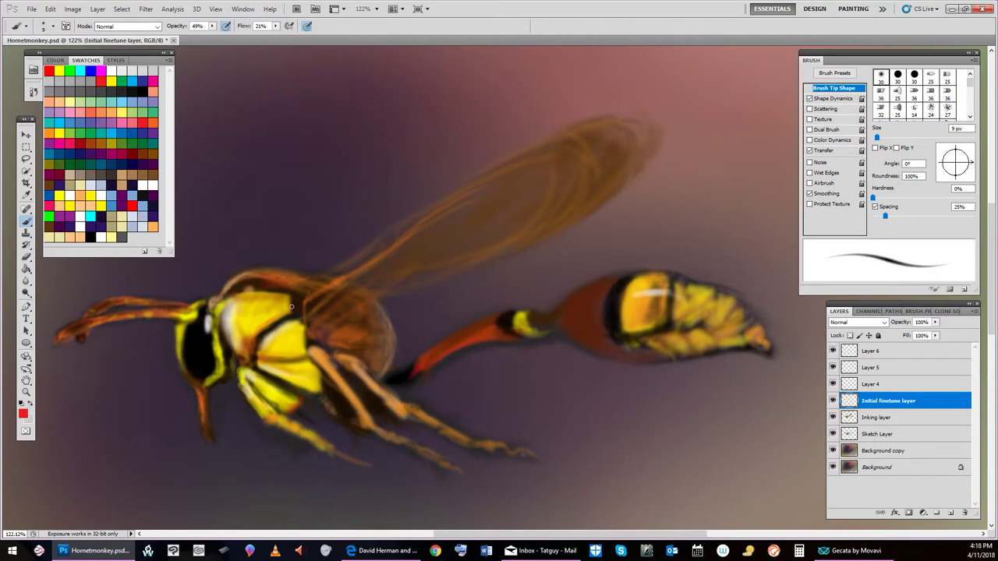
# Highlight the curved edge at the wing base in light orange with 9 and 8 px brushes.
pyautogui.click(153, 227)
pyautogui.moveTo(294, 298); pyautogui.dragTo(305, 321)
pyautogui.press('[')
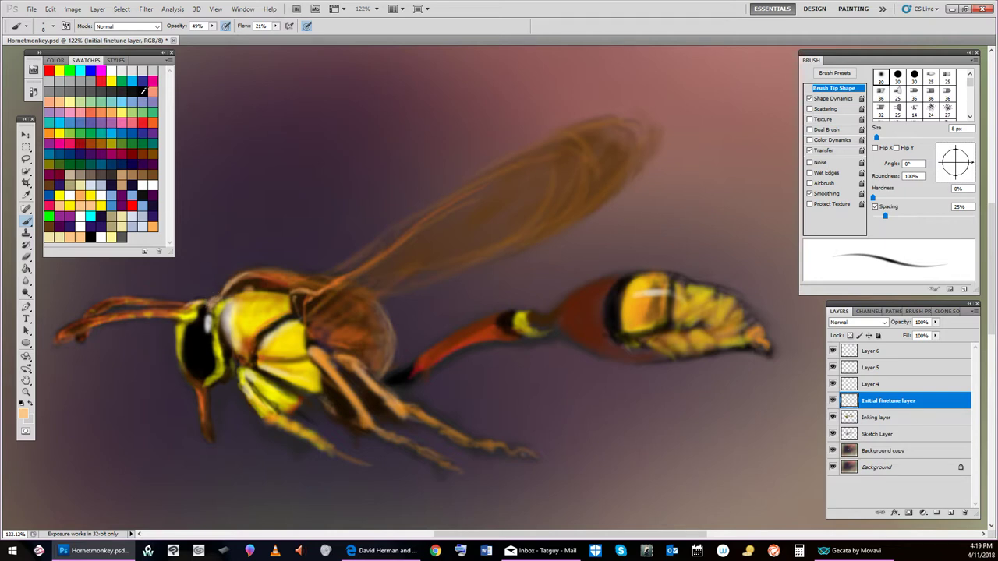
# Darken the hornet's eye with black at 99% brush opacity.
pyautogui.click(142, 93)
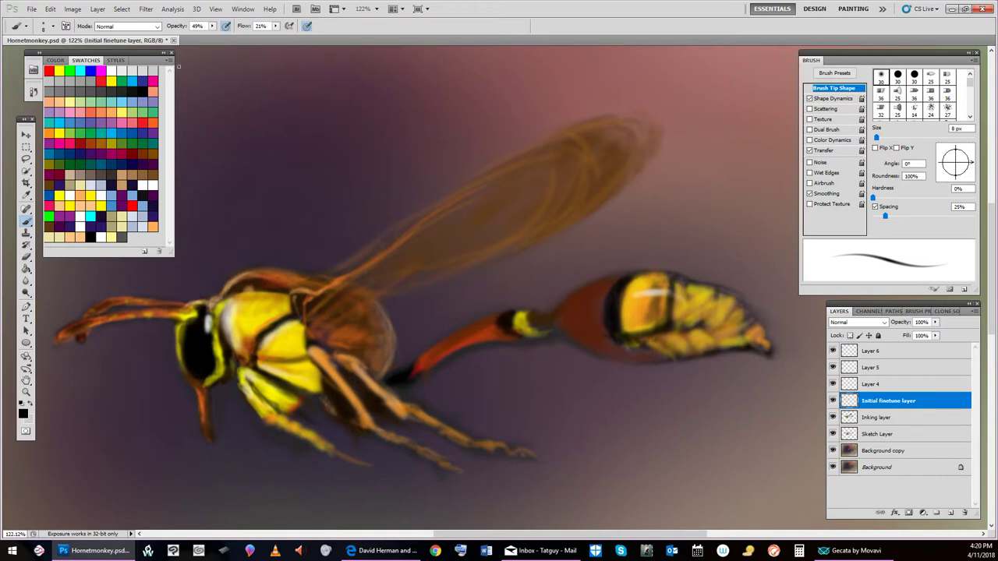
pyautogui.click(213, 25)
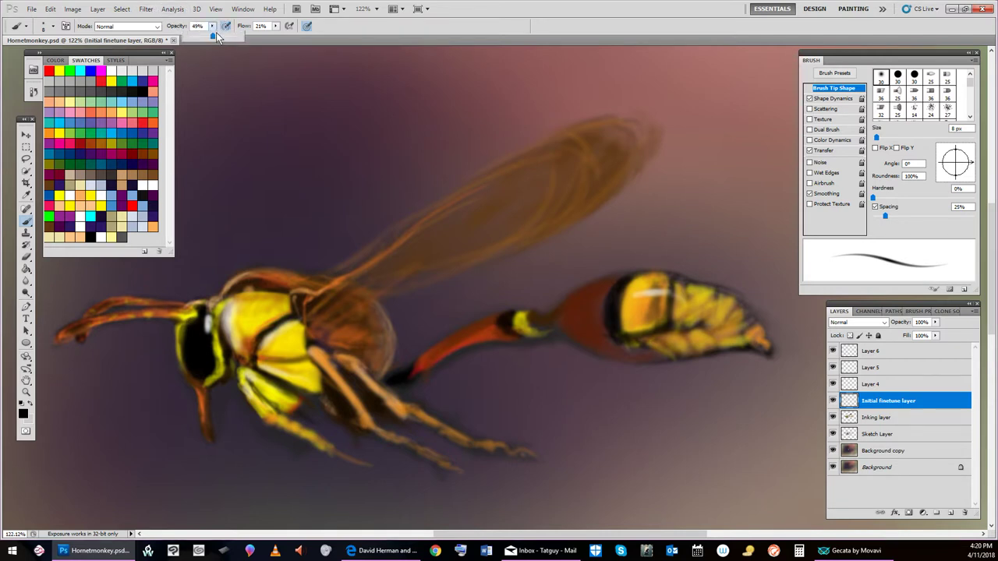
pyautogui.moveTo(216, 35); pyautogui.dragTo(239, 36)
pyautogui.click(187, 328)
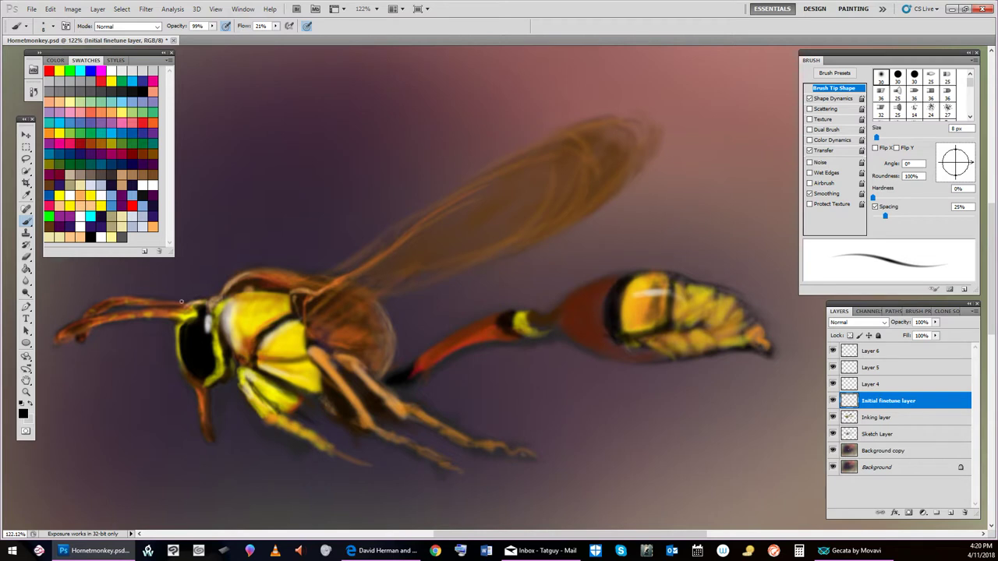
# Touch up the black eye with 15 and 20 px brushes, and refine the head's front edge with 7 and 6 px ones.
pyautogui.press(']')
pyautogui.press(']')
pyautogui.press(']')
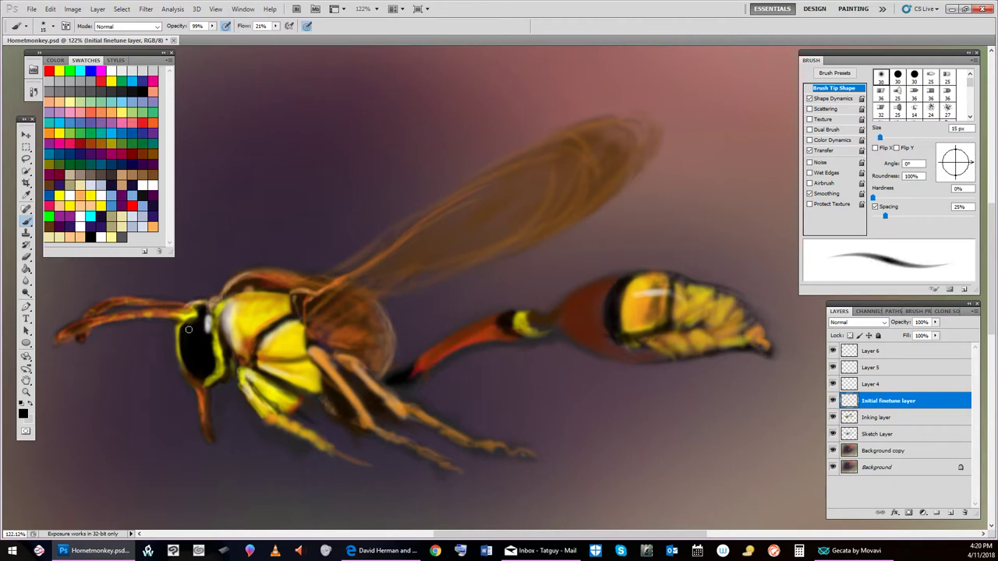
pyautogui.press(']')
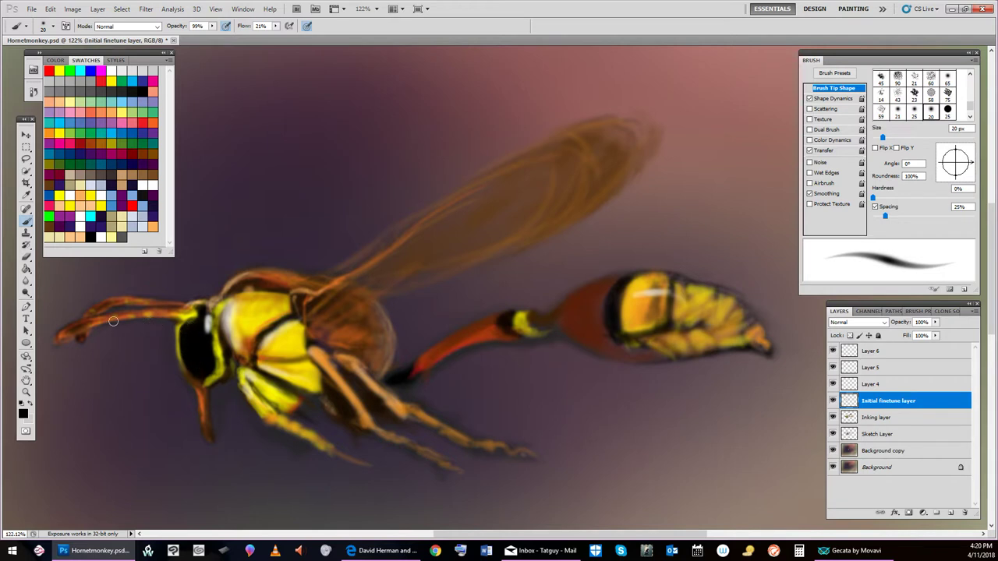
pyautogui.press('[')
pyautogui.press('[')
pyautogui.press('[')
pyautogui.press('[')
pyautogui.press('[')
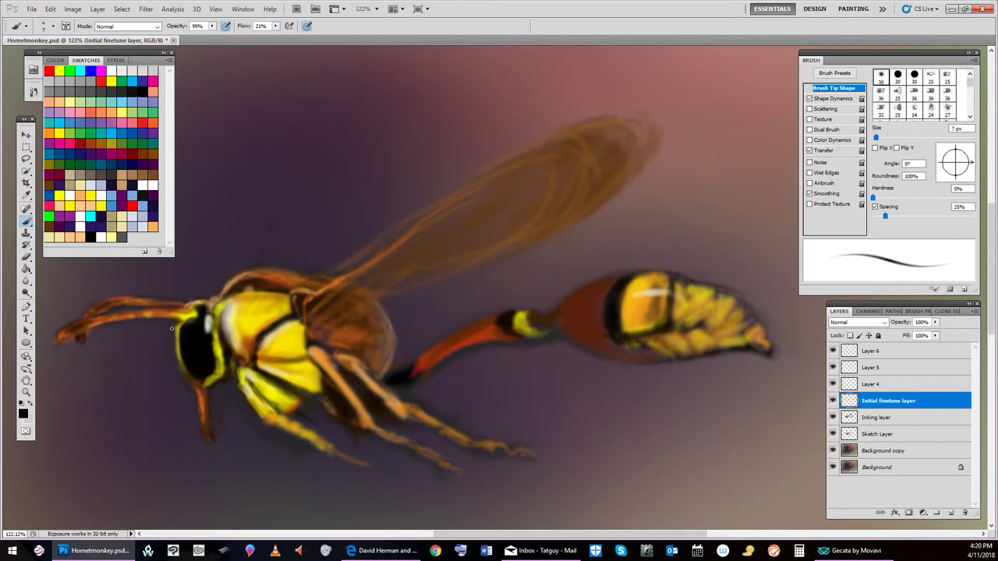
pyautogui.press('[')
# Touch up the face's yellow on the Inking layer and clean its lower rear edge with 10 and 9 px erasers.
pyautogui.click(893, 419)
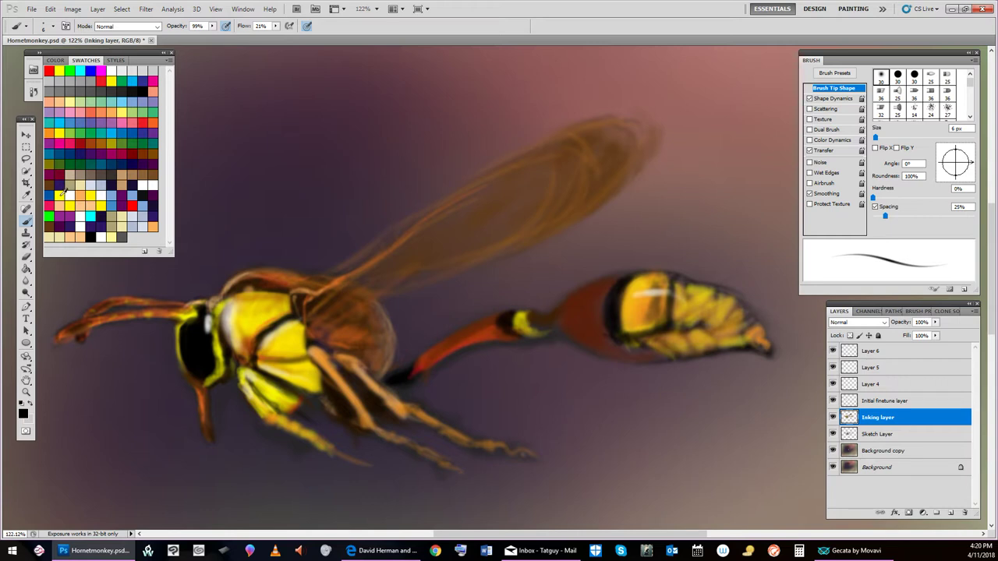
pyautogui.click(60, 195)
pyautogui.click(27, 258)
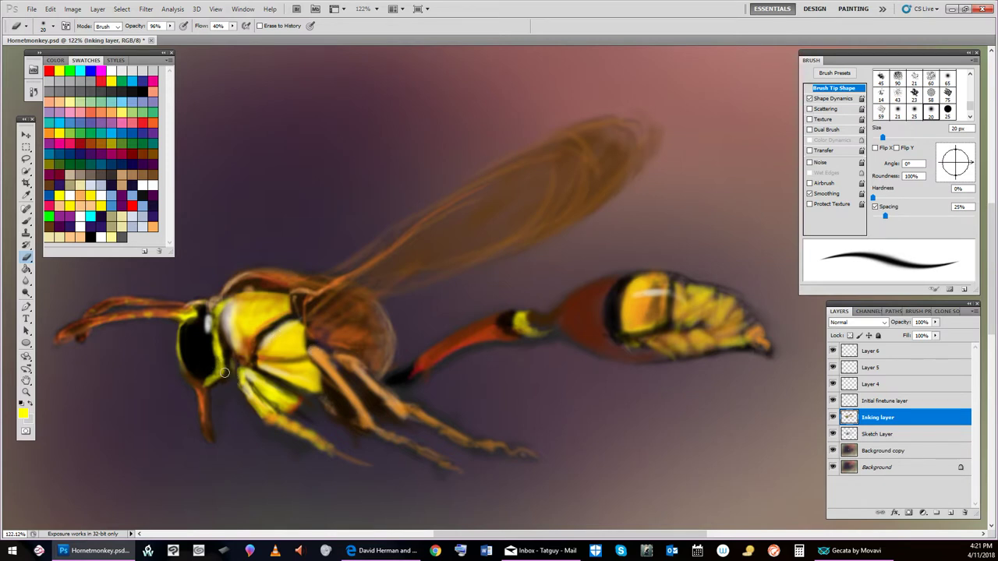
pyautogui.press('[')
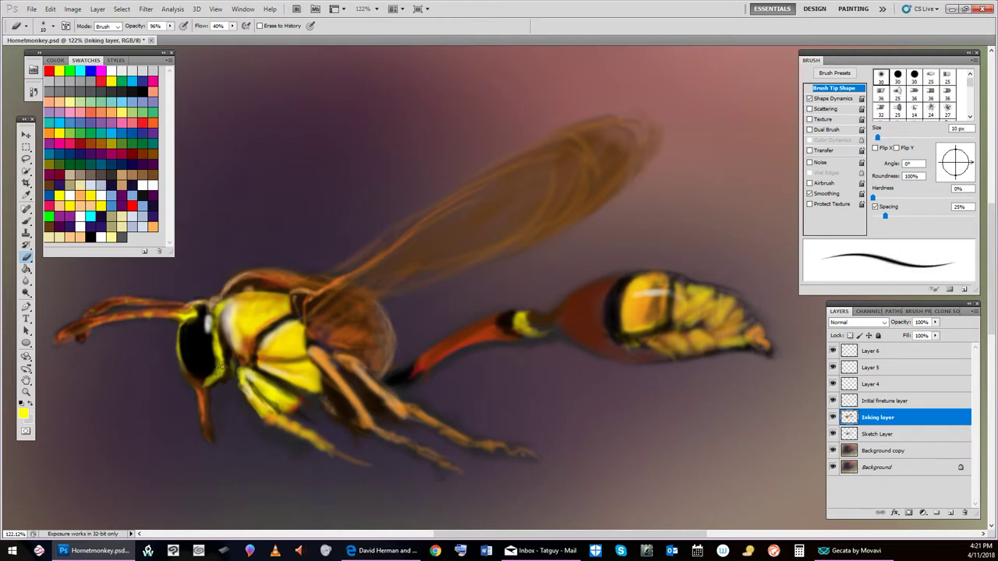
pyautogui.press('[')
# Paint orange and yellow-orange accents on the lower face with a 6 px brush on the Initial finetune layer.
pyautogui.click(153, 119)
pyautogui.click(895, 402)
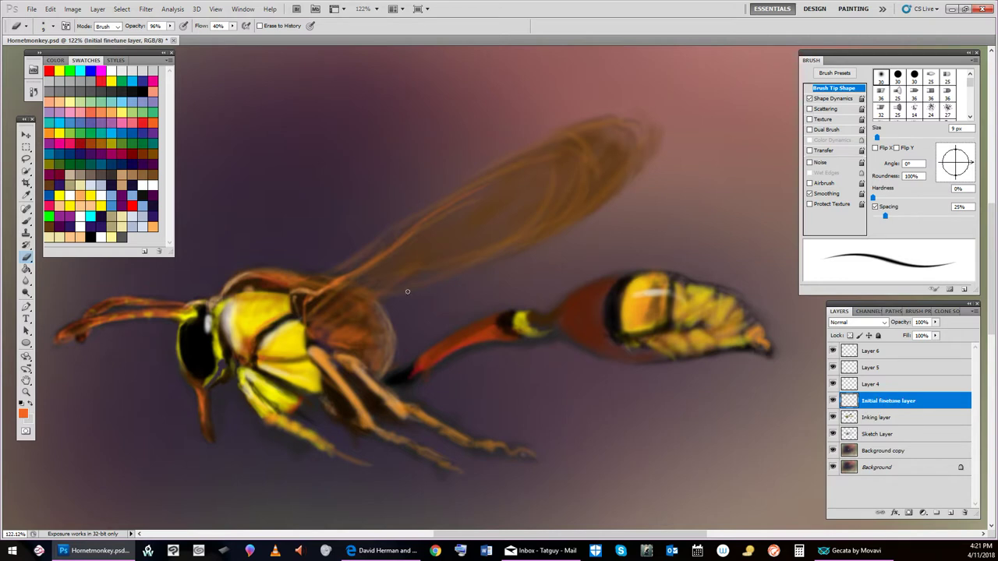
pyautogui.click(152, 226)
pyautogui.click(106, 111)
pyautogui.click(27, 219)
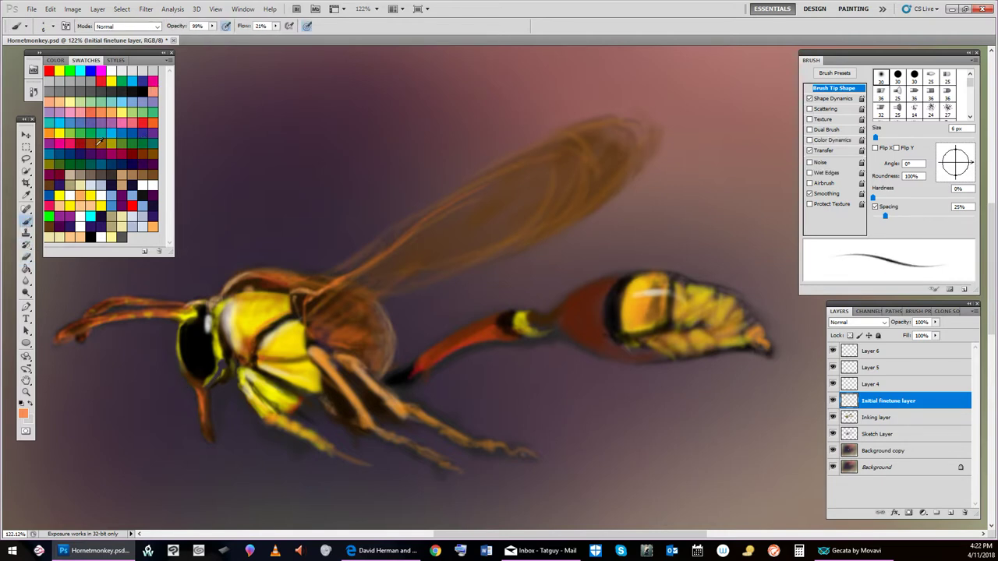
pyautogui.click(50, 132)
# Shade the mouthpart below the head in dark browns #311a04 and #150b01 with the 6 px brush.
pyautogui.click(52, 225)
pyautogui.click(22, 416)
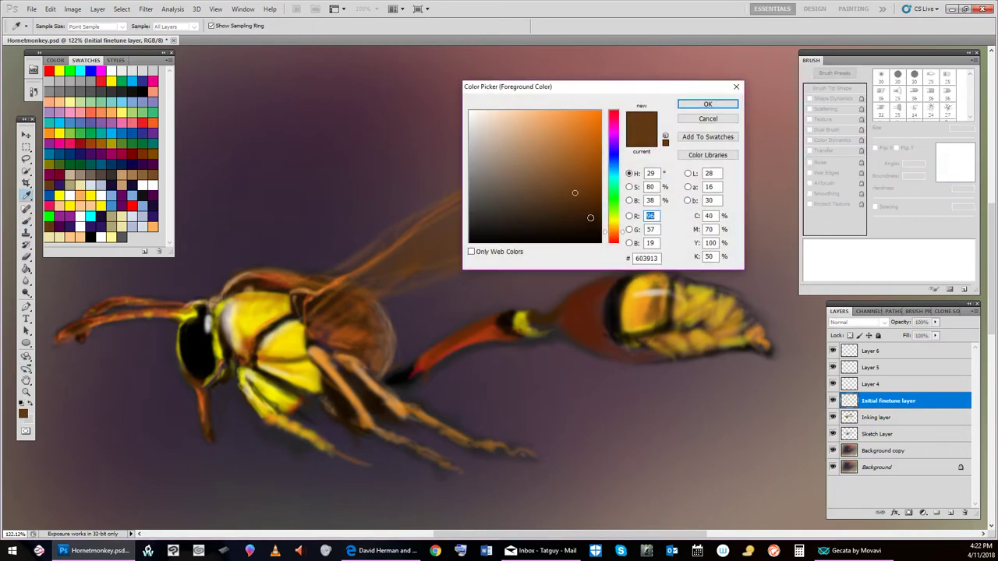
pyautogui.click(590, 218)
pyautogui.click(696, 110)
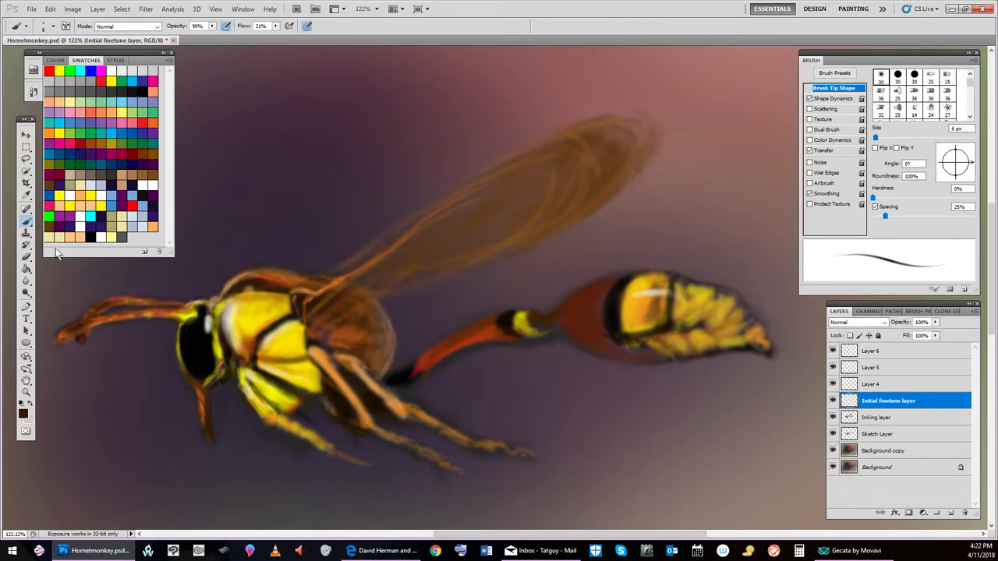
pyautogui.click(23, 417)
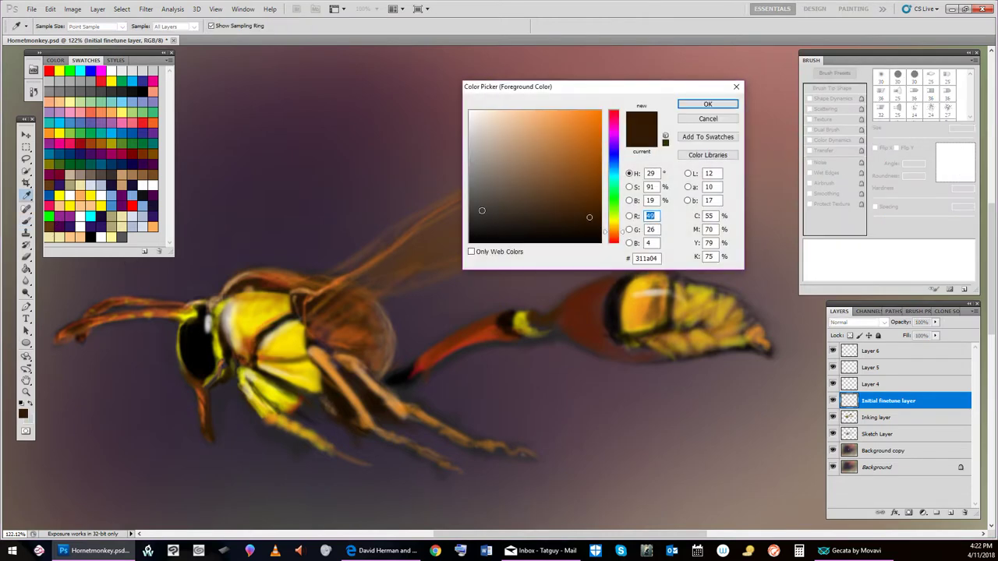
pyautogui.click(591, 231)
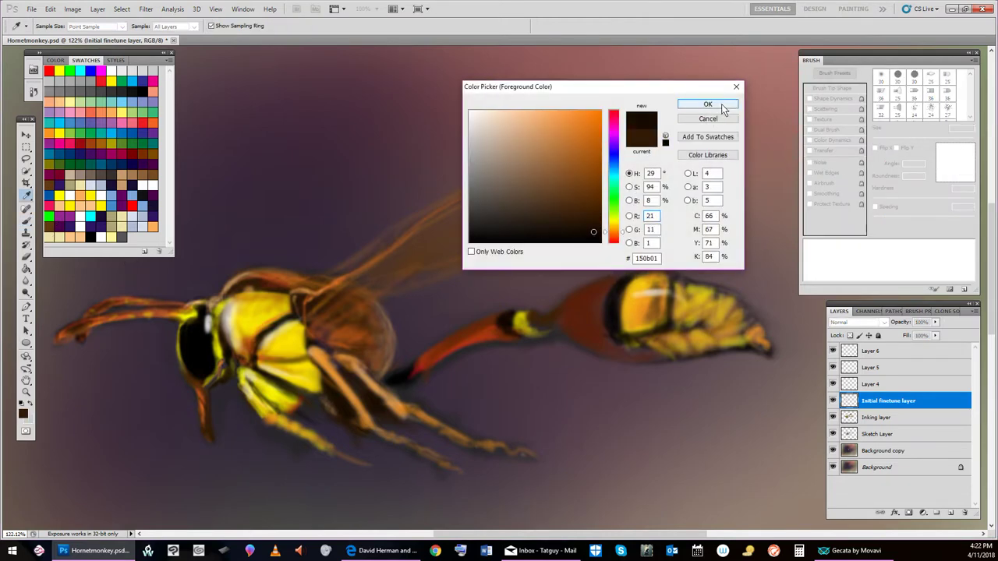
pyautogui.click(725, 105)
pyautogui.press('b')
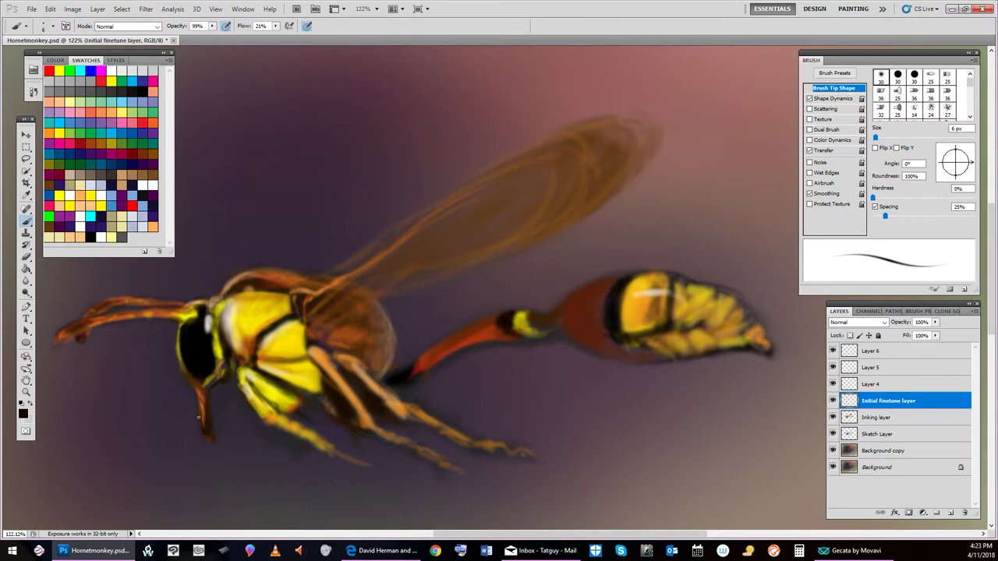
# Clean up the edges of the mouthpart below the head with a 9 px eraser on the Inking and Sketch layers.
pyautogui.click(868, 417)
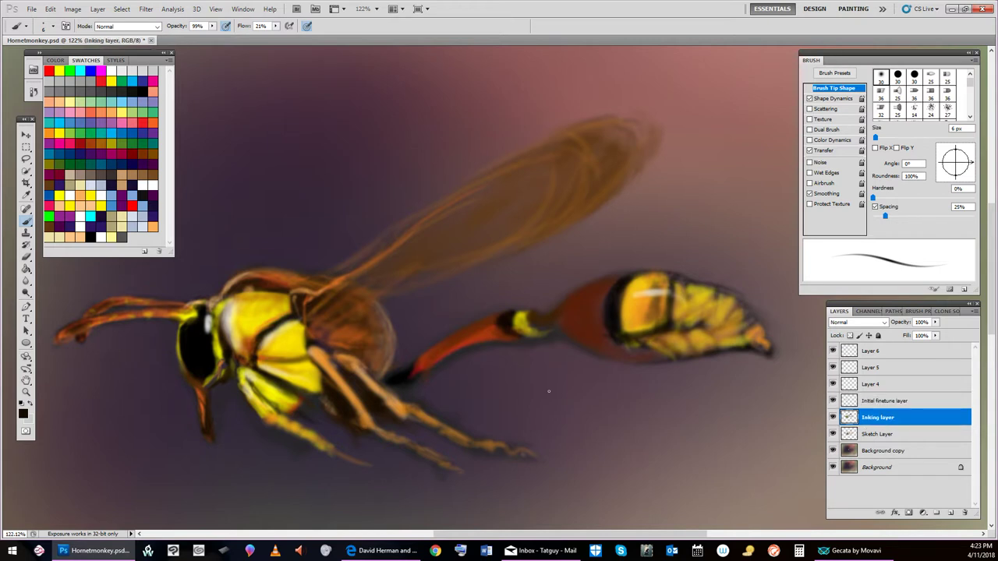
pyautogui.click(26, 259)
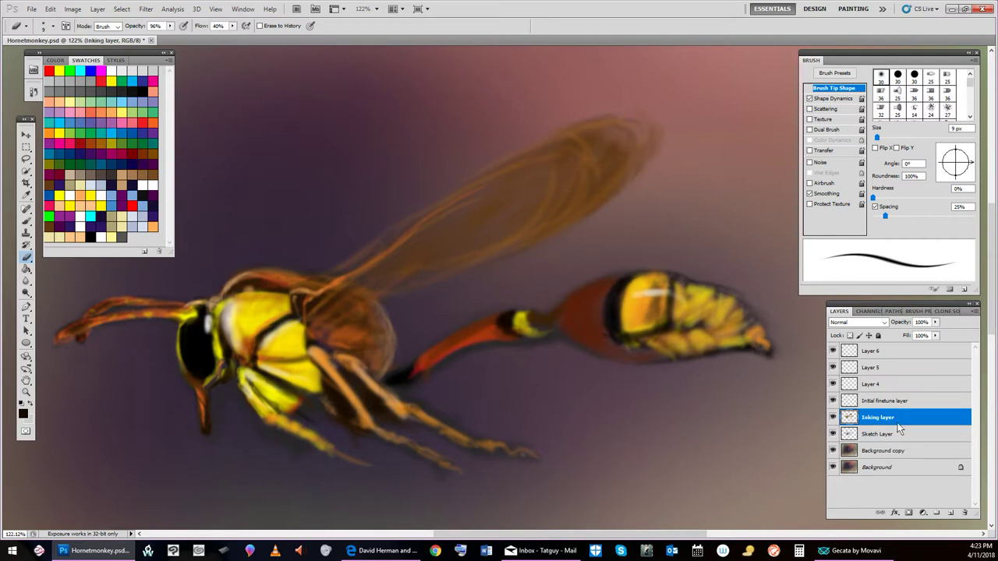
pyautogui.hotkey('alt', '[')
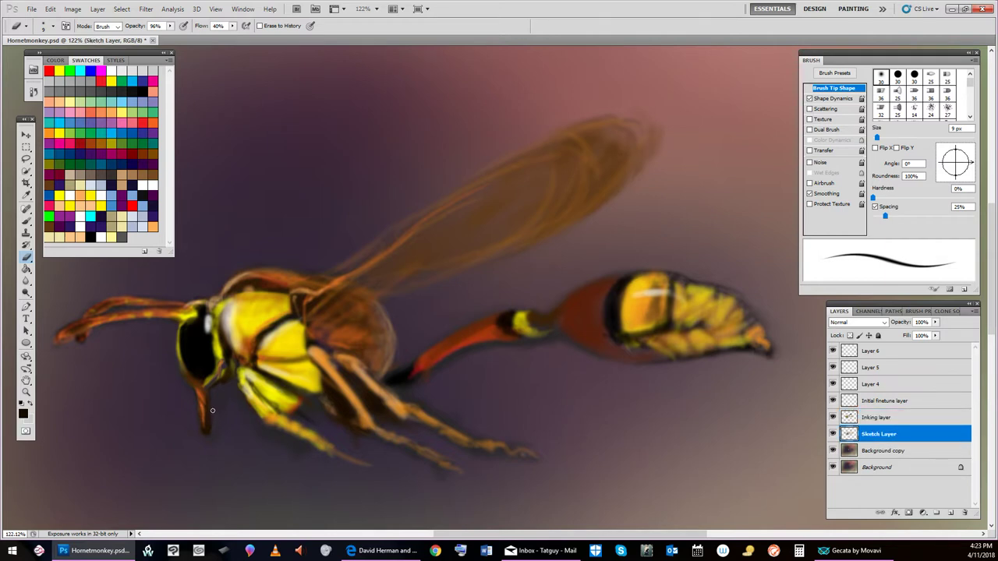
# Clean up the area below the front leg with a 35 px eraser on the Initial finetune, Inking and Sketch layers.
pyautogui.click(886, 402)
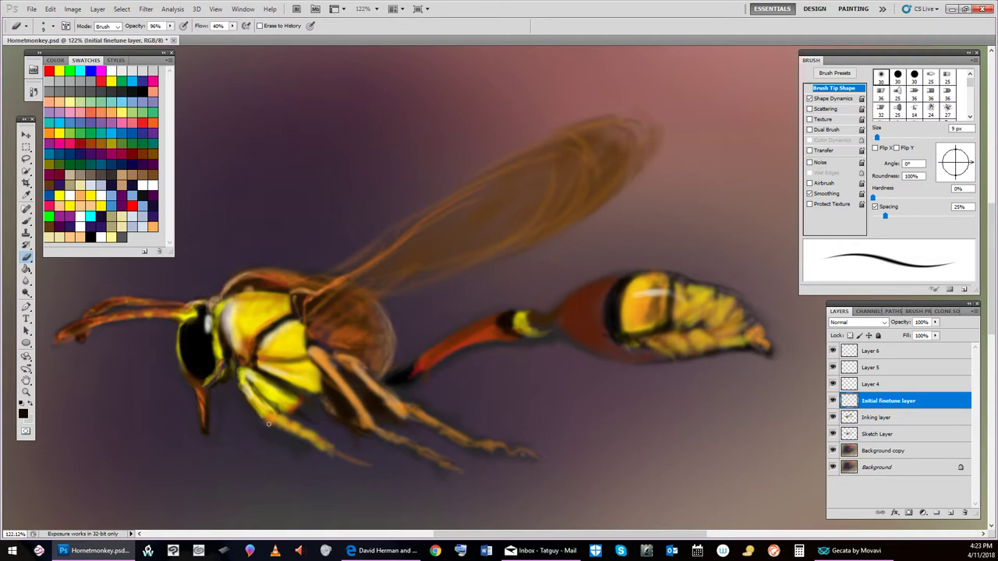
pyautogui.press(']')
pyautogui.press(']')
pyautogui.press(']')
pyautogui.press(']')
pyautogui.press(']')
pyautogui.press(']')
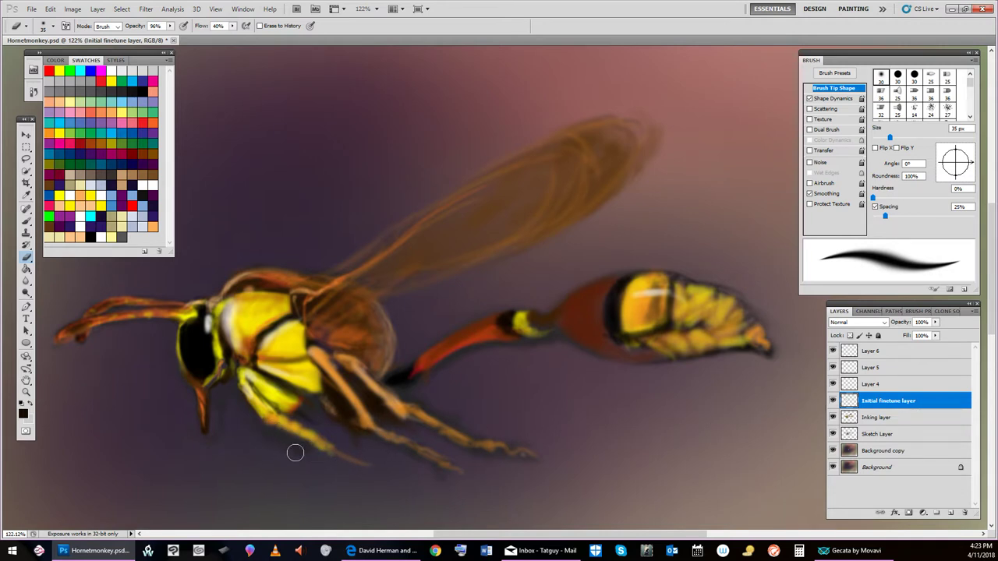
pyautogui.click(882, 418)
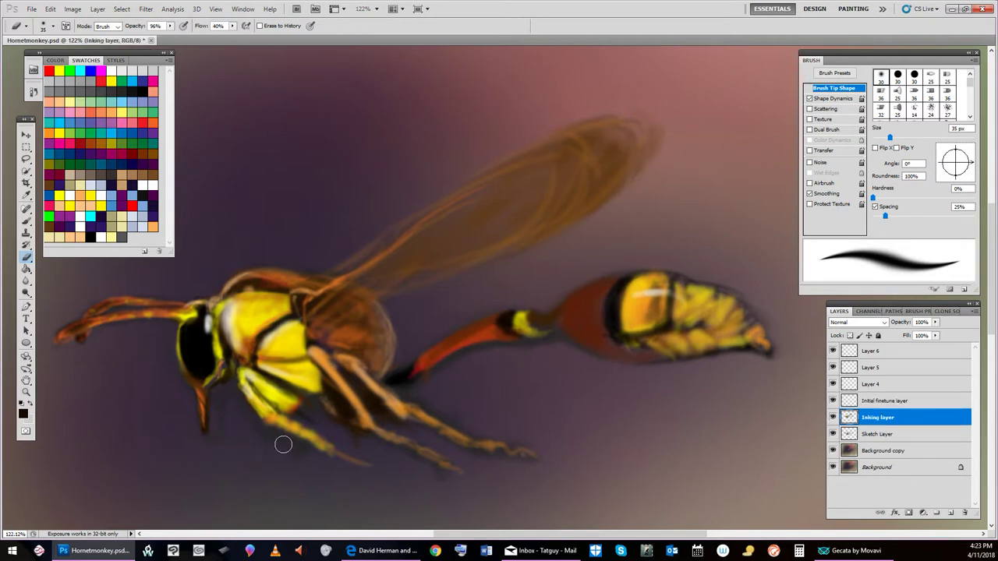
pyautogui.click(907, 433)
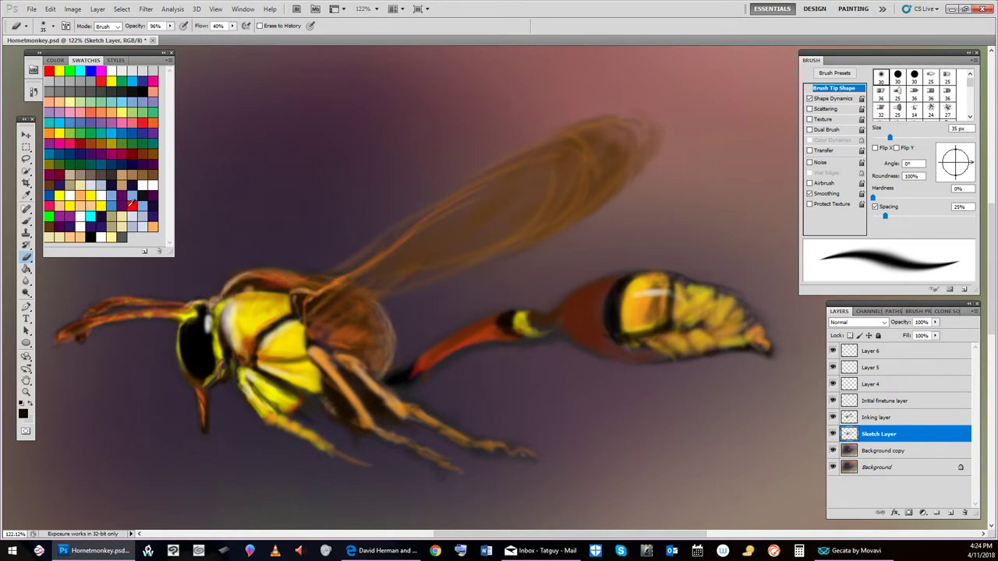
# Paint tan accents around the eye and lower head on the Initial finetune layer with 6 and 9 px brushes.
pyautogui.click(115, 113)
pyautogui.press('[')
pyautogui.press('[')
pyautogui.press('[')
pyautogui.press('[')
pyautogui.press('[')
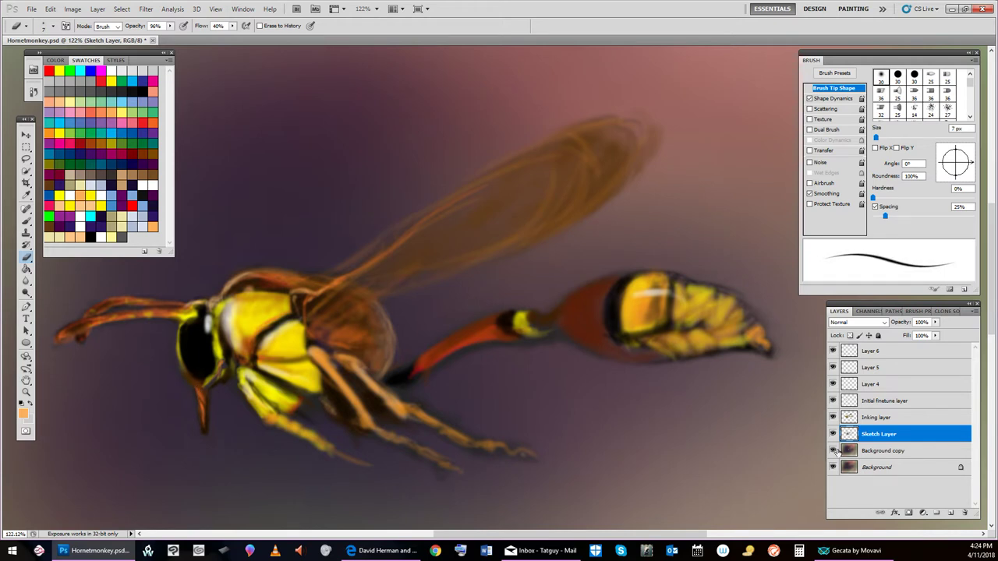
pyautogui.click(896, 401)
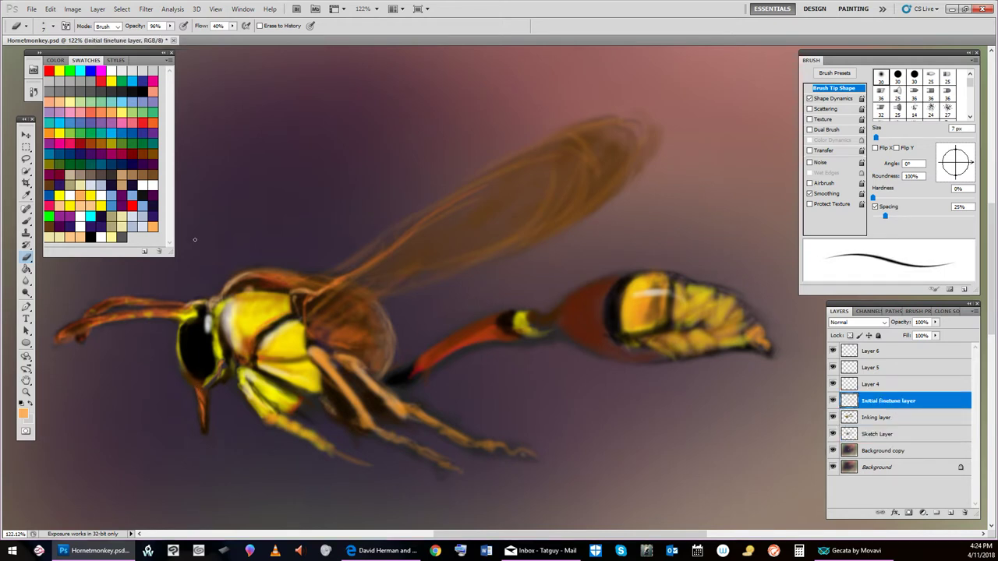
pyautogui.click(153, 119)
pyautogui.click(94, 205)
pyautogui.press('b')
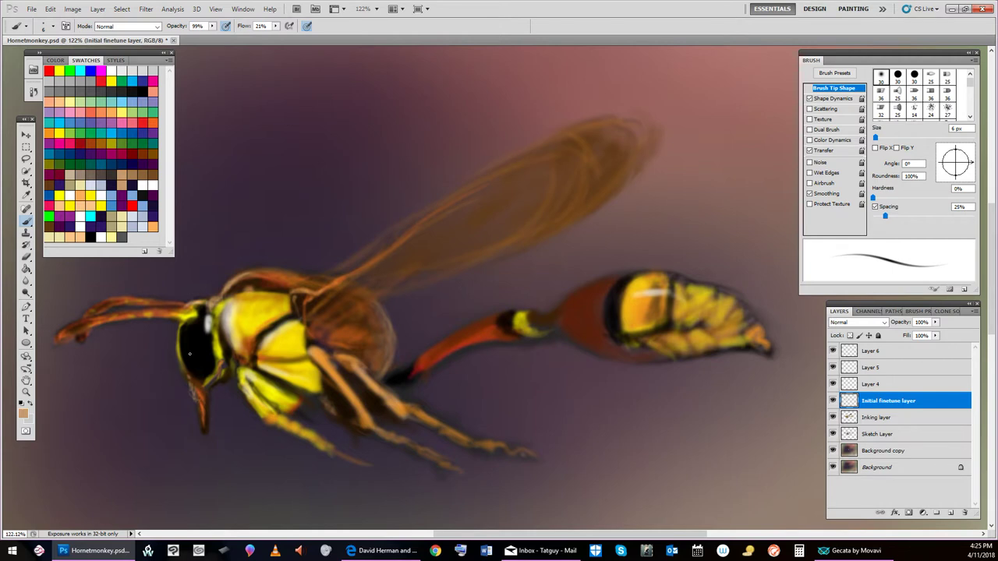
pyautogui.press(']')
pyautogui.press(']')
pyautogui.press(']')
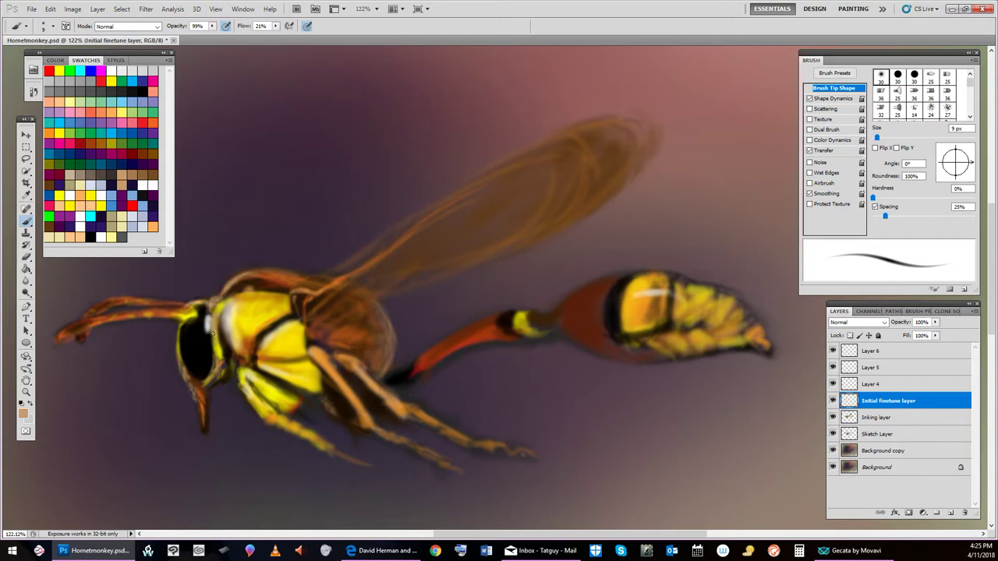
# Darken the gap between the head and the yellow thorax in black with the 9 px brush.
pyautogui.click(136, 91)
pyautogui.moveTo(226, 319); pyautogui.dragTo(226, 299)
pyautogui.moveTo(227, 314)
pyautogui.mouseDown()
pyautogui.moveTo(227, 301)
pyautogui.moveTo(228, 335)
pyautogui.mouseUp()
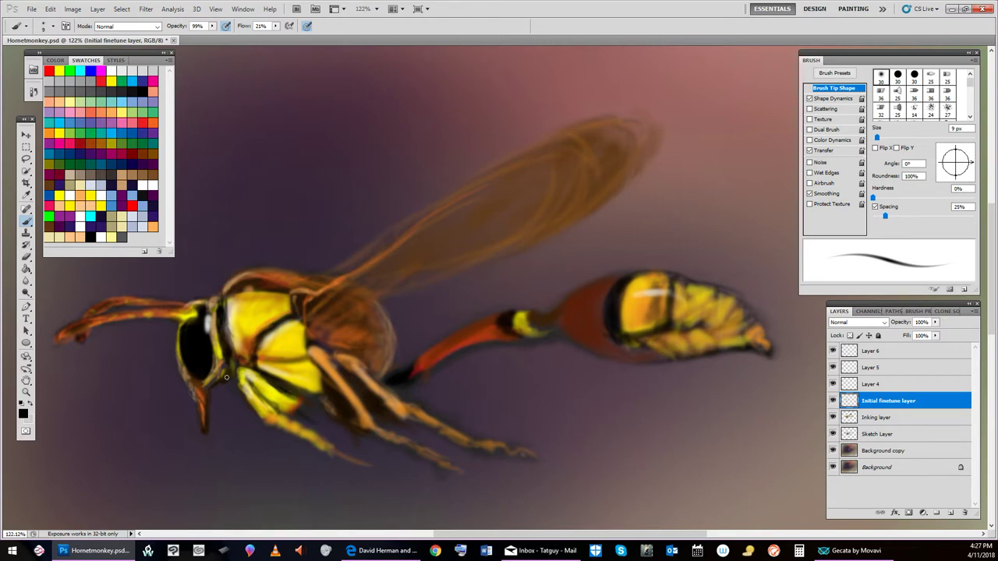
# Shade between the yellow segments of the front leg in dark brown #3f2104 with the 9 px brush.
pyautogui.click(52, 226)
pyautogui.click(24, 413)
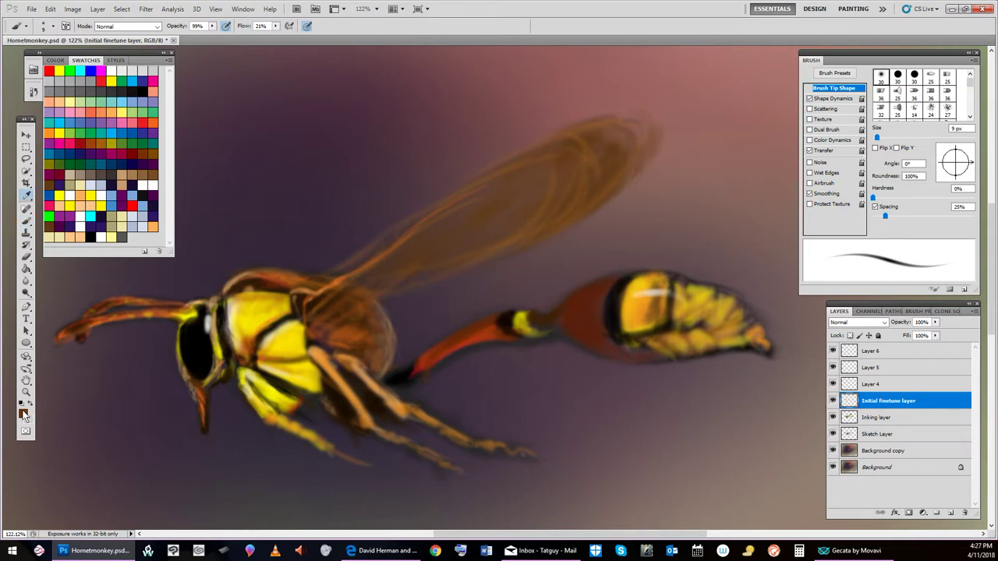
pyautogui.click(594, 208)
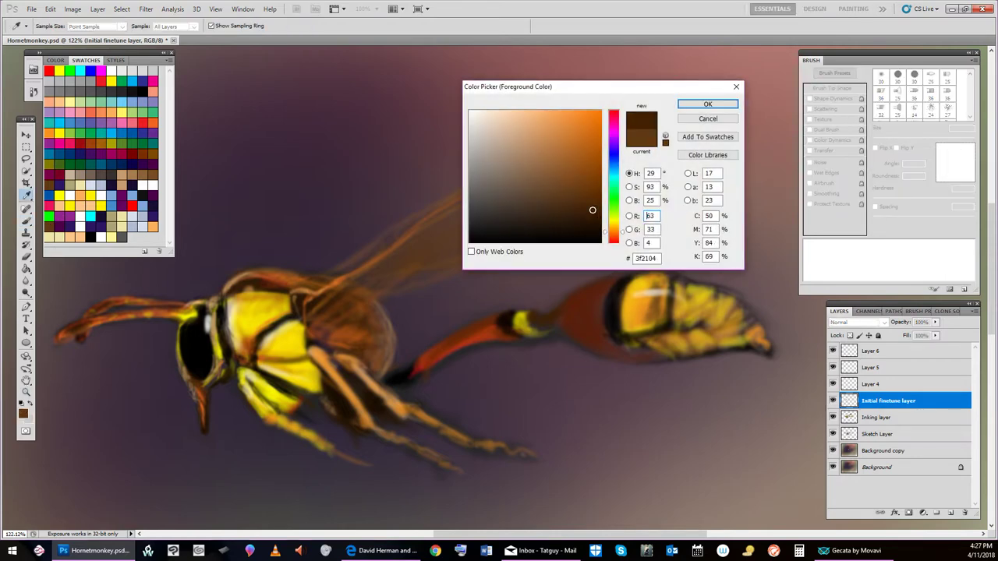
pyautogui.click(709, 105)
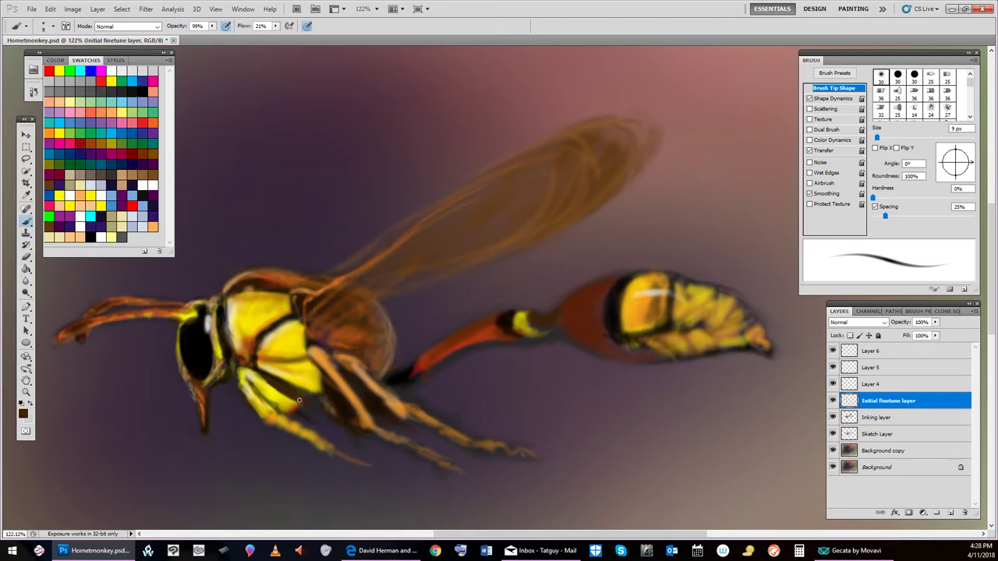
# Outline the front leg in black from its joint at the thorax along the lower segment.
pyautogui.click(141, 92)
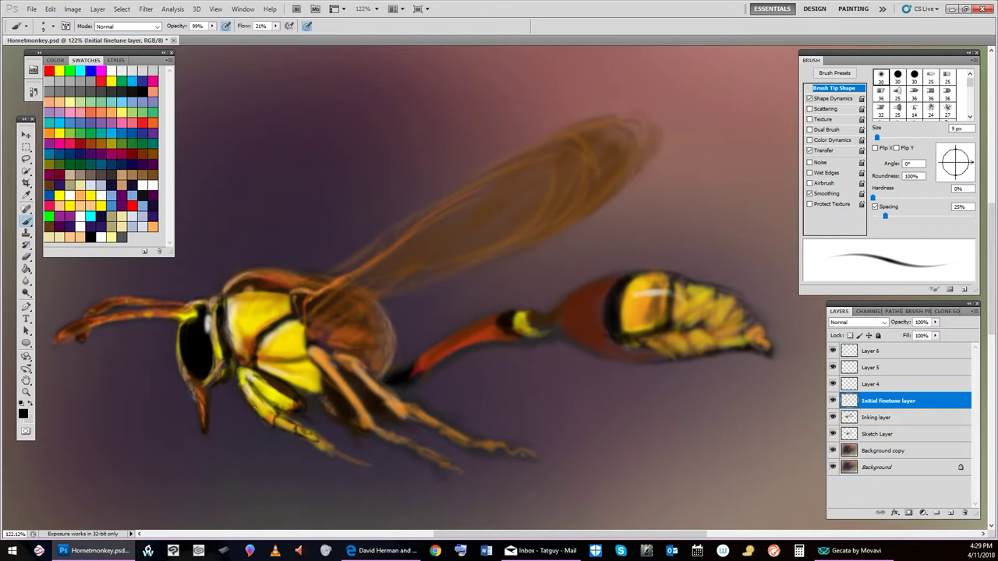
pyautogui.moveTo(238, 390); pyautogui.dragTo(238, 377)
pyautogui.moveTo(243, 392)
pyautogui.mouseDown()
pyautogui.moveTo(274, 427)
pyautogui.moveTo(297, 433)
pyautogui.mouseUp()
# Erase the front leg's thin trailing tip with 20 and 25 px erasers across the Initial finetune, Inking and Sketch layers.
pyautogui.click(26, 257)
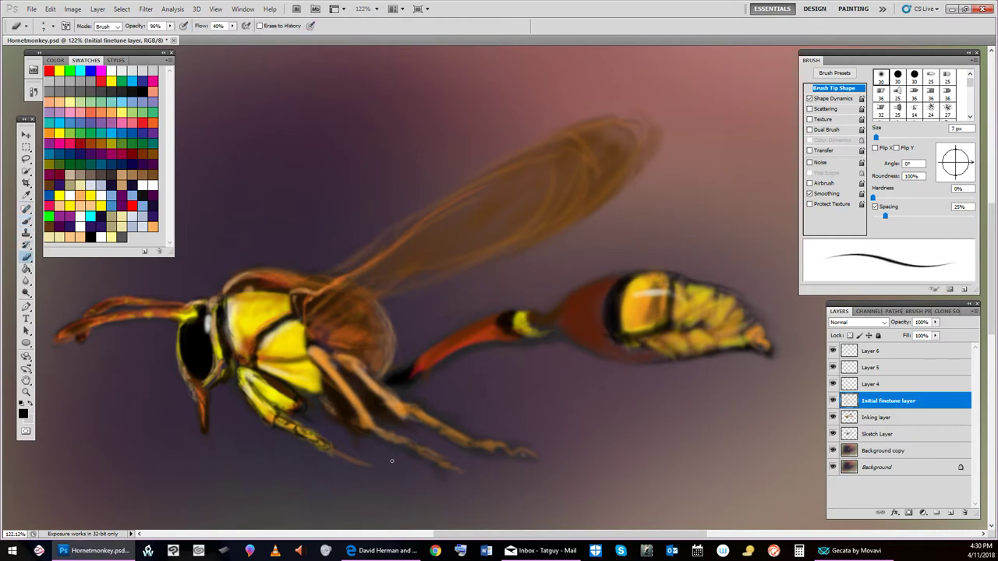
pyautogui.press(']')
pyautogui.press(']')
pyautogui.press(']')
pyautogui.press(']')
pyautogui.press(']')
pyautogui.press(']')
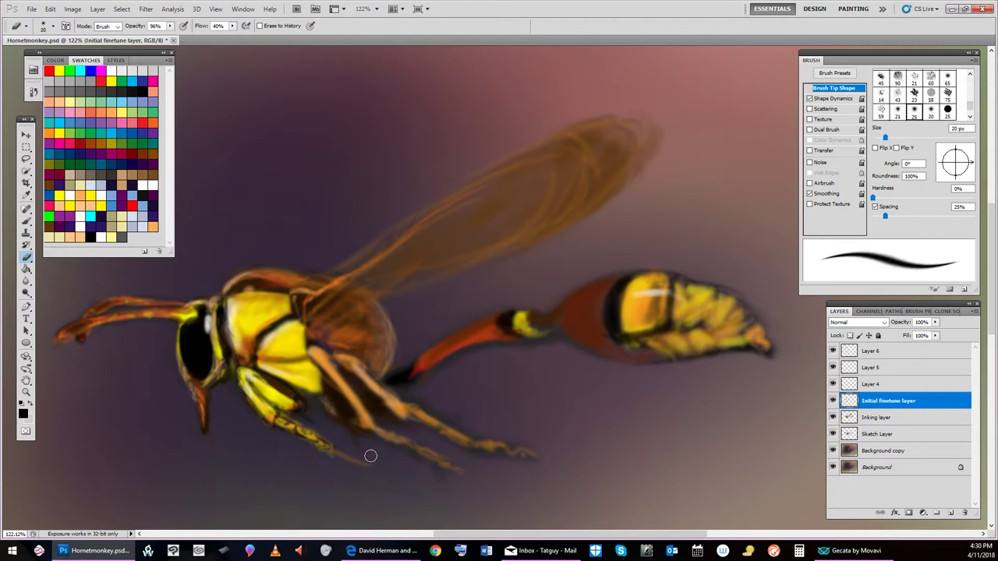
pyautogui.click(845, 419)
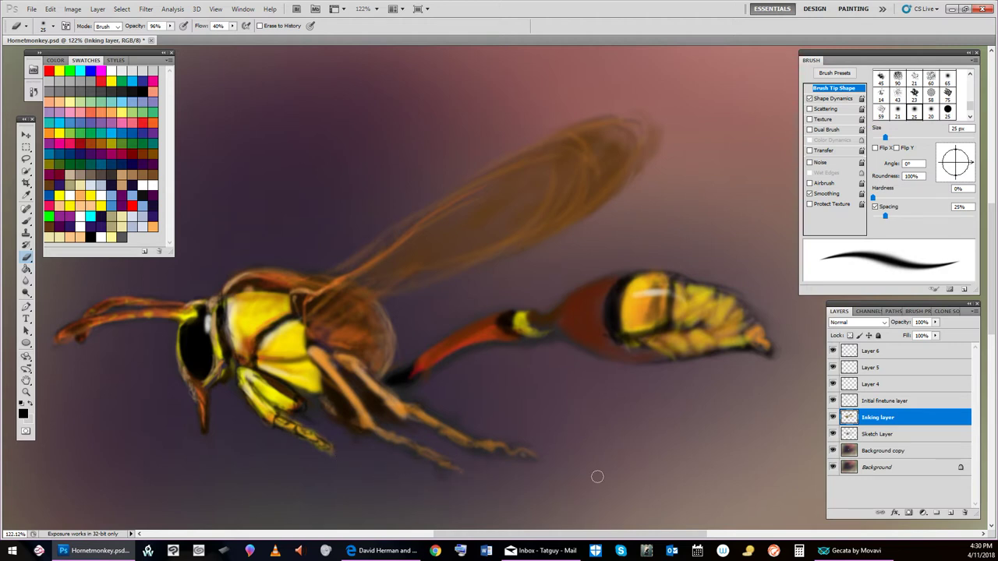
pyautogui.click(879, 435)
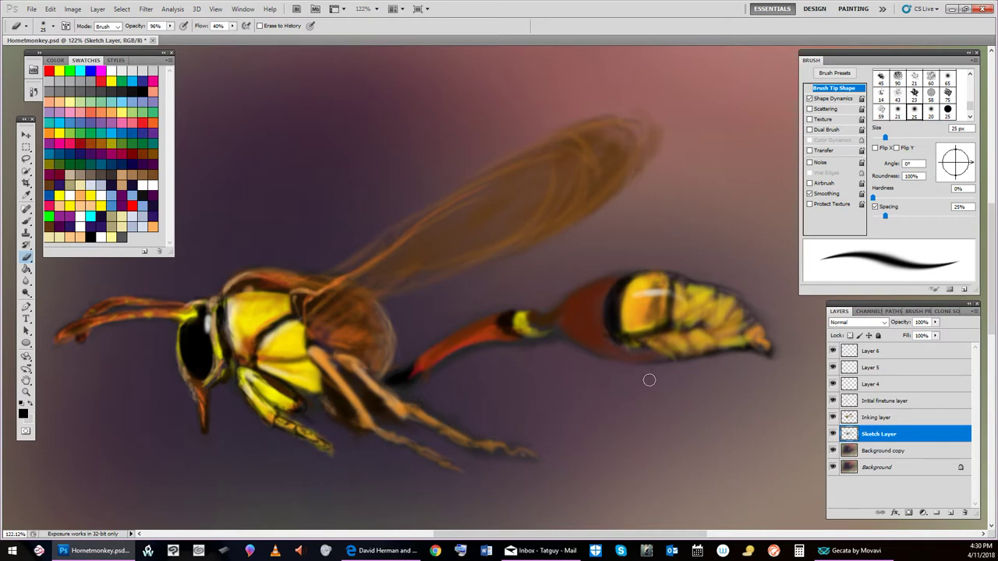
# Tidy the front leg's edges with 10 and 9 px erasers across the Sketch, Initial finetune and Inking layers.
pyautogui.press('[')
pyautogui.press('[')
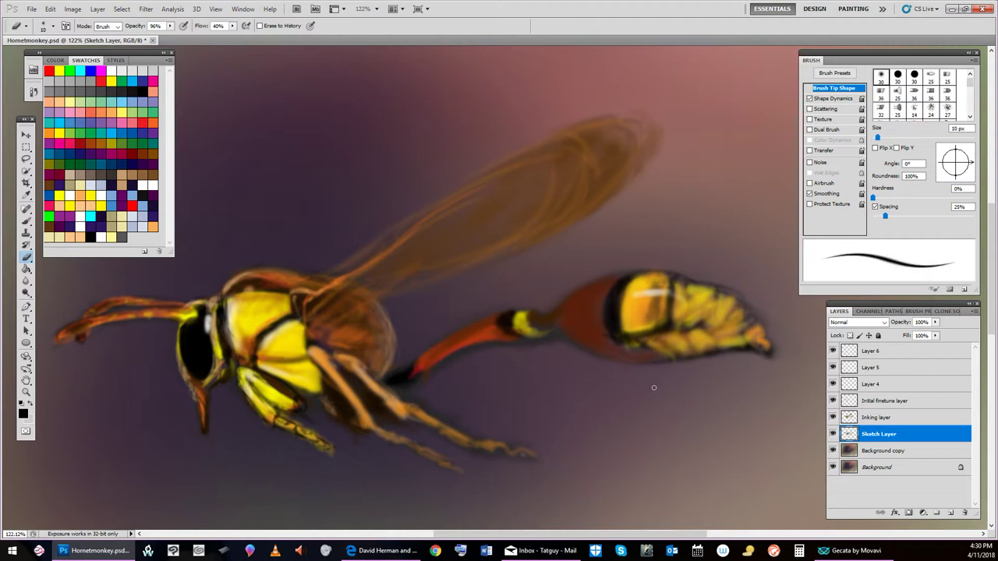
pyautogui.click(897, 400)
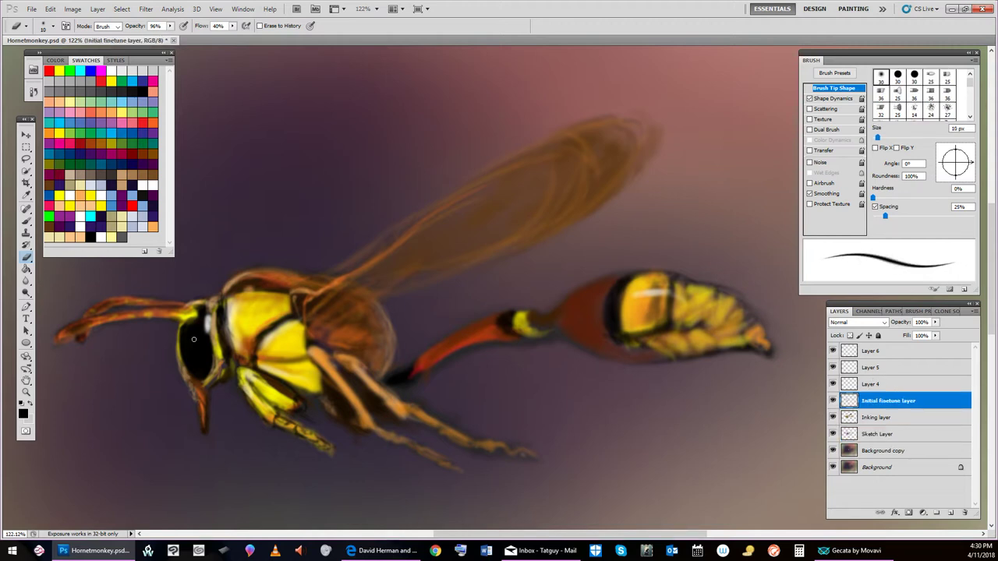
pyautogui.press('[')
pyautogui.click(906, 438)
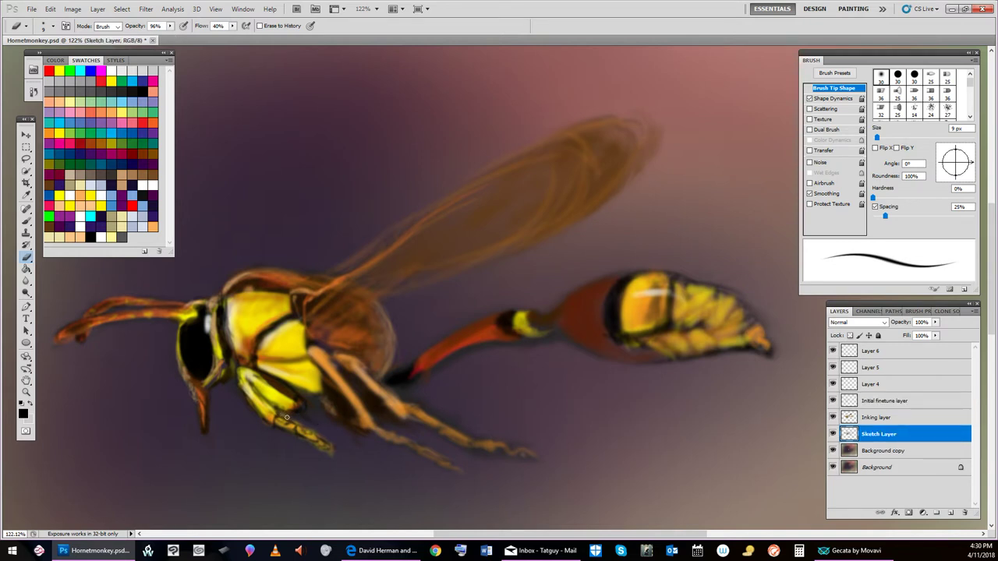
pyautogui.click(859, 416)
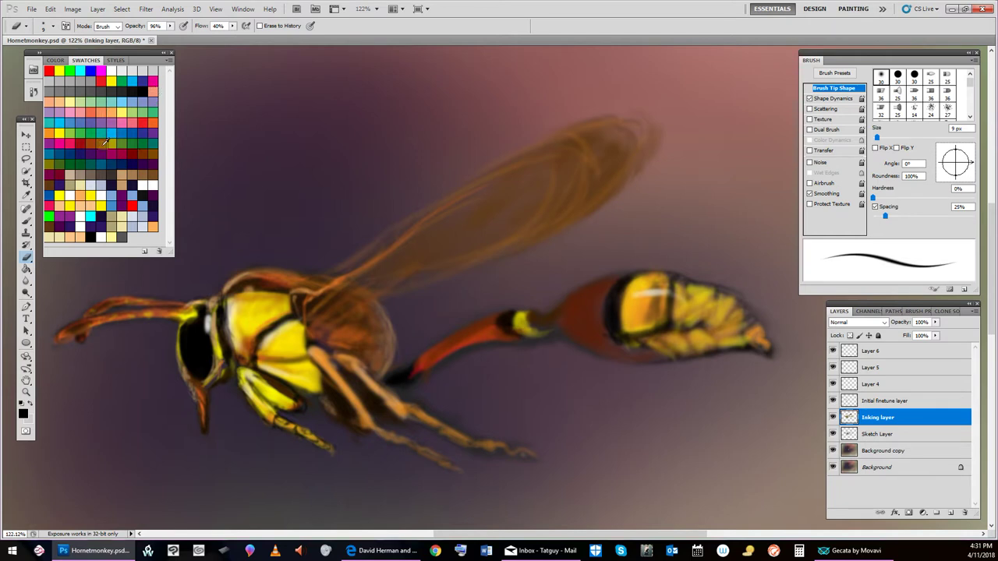
# Paint ochre shading on the front leg's lower segment with a 9 px brush on the Initial finetune layer.
pyautogui.click(73, 208)
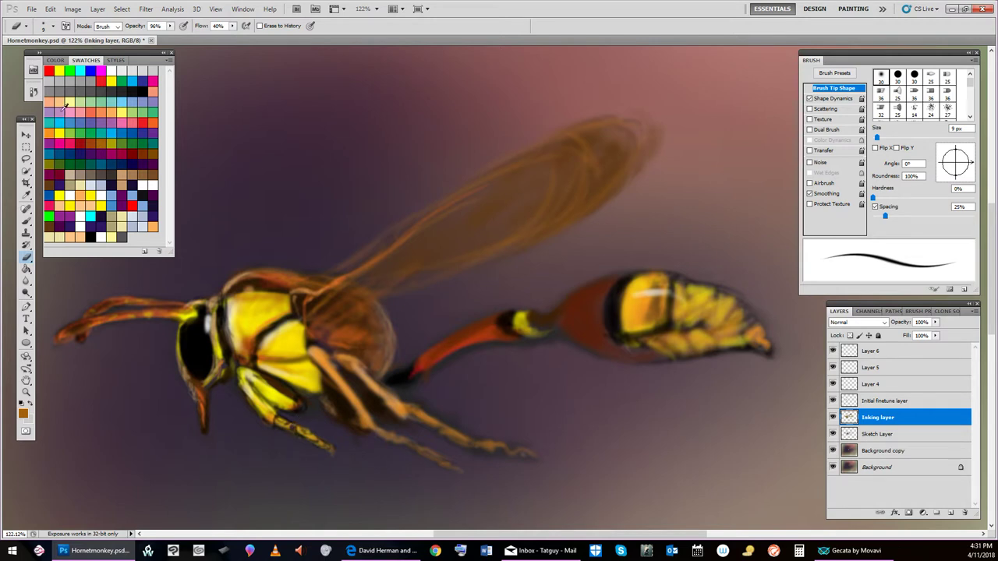
pyautogui.click(27, 222)
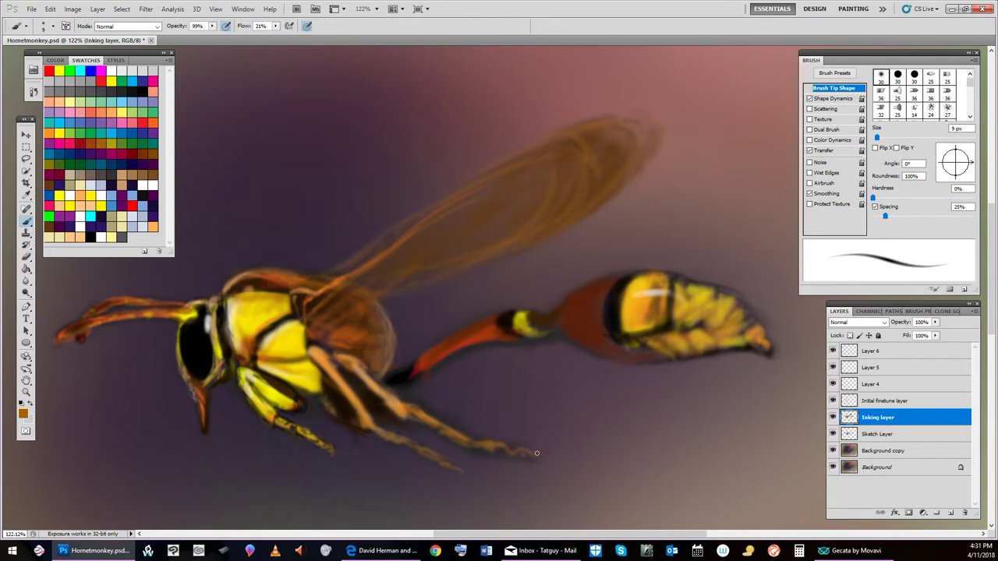
pyautogui.click(900, 401)
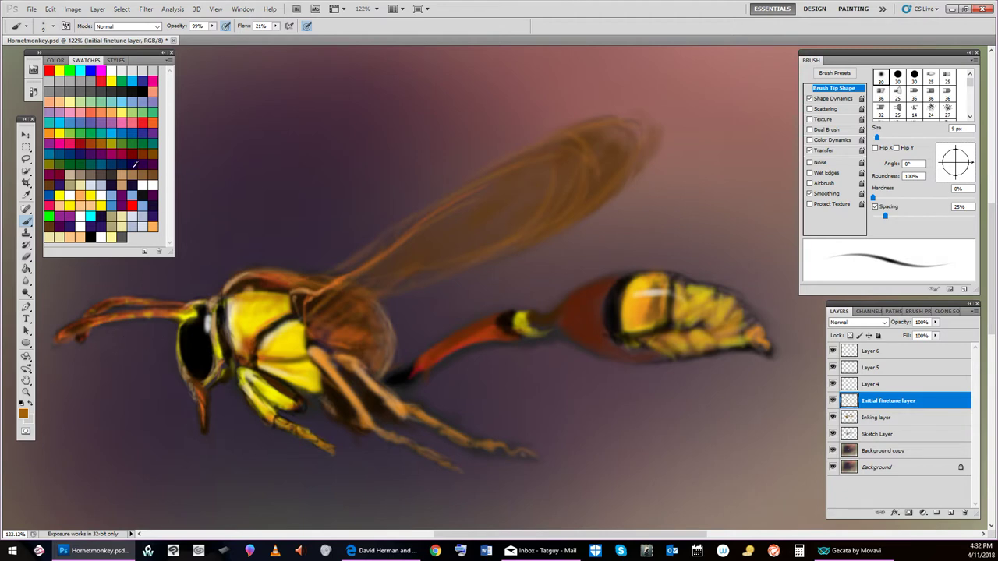
# Add coral accents to the front leg's upper segments at 58% brush opacity, using 15 and 10 px sizes.
pyautogui.click(91, 119)
pyautogui.click(211, 25)
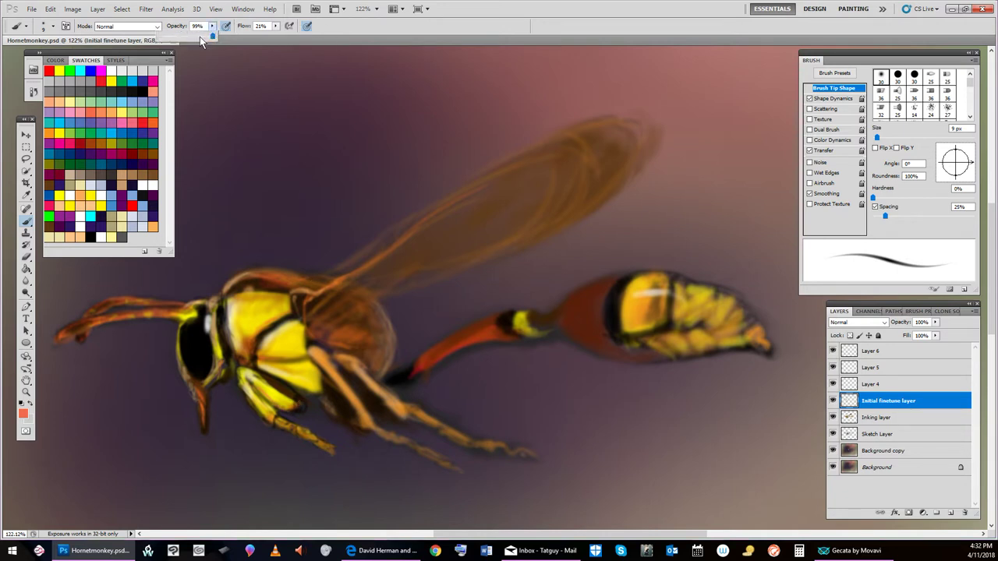
pyautogui.moveTo(199, 37); pyautogui.dragTo(190, 36)
pyautogui.click(257, 390)
pyautogui.press(']')
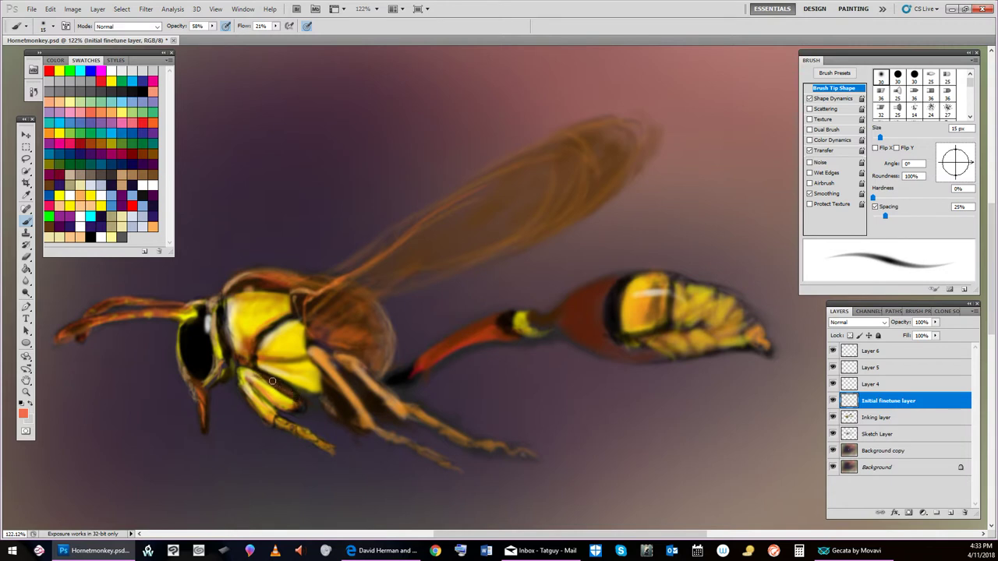
pyautogui.press('[')
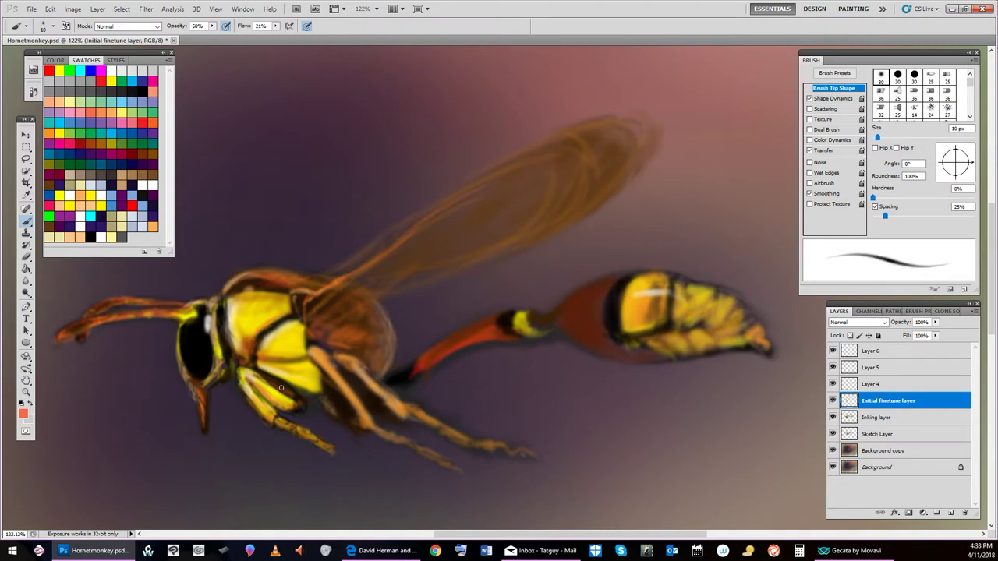
# Touch up the front leg in yellow and strengthen its dark markings in black with a 9 px brush.
pyautogui.press('[')
pyautogui.click(62, 193)
pyautogui.click(141, 87)
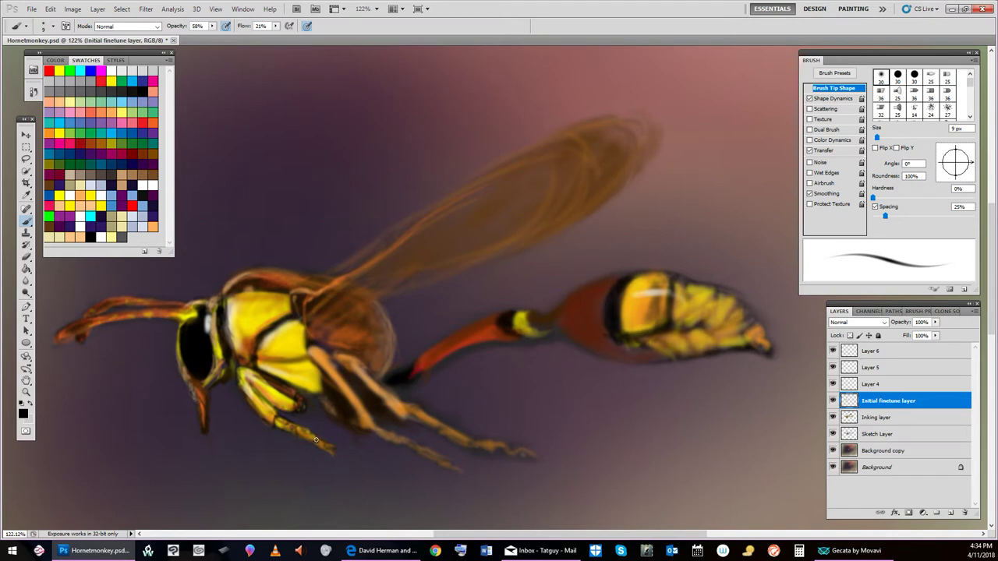
# Brighten the front leg and lower thorax with yellow #fff200 at 100% brush opacity.
pyautogui.click(61, 195)
pyautogui.click(24, 413)
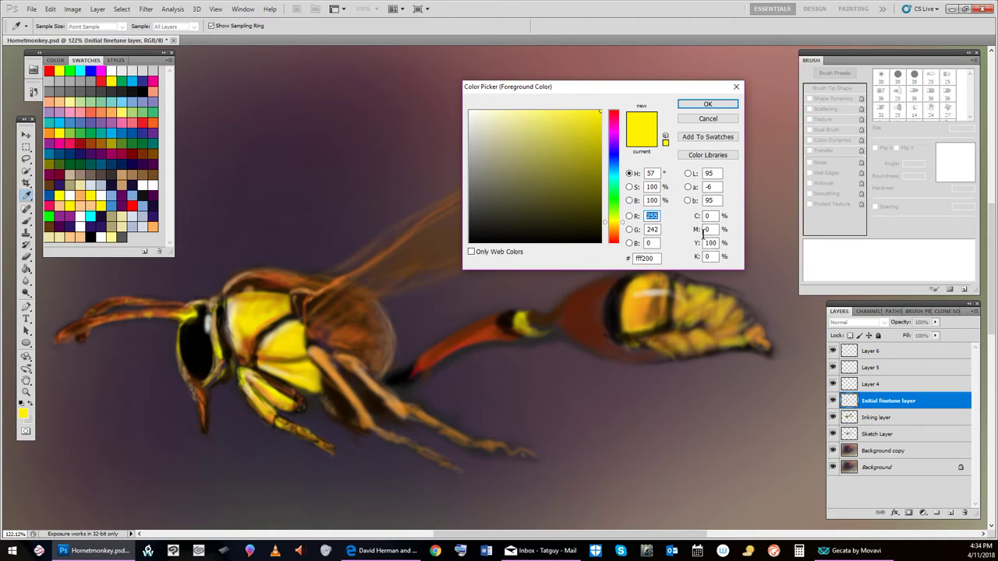
pyautogui.click(737, 88)
pyautogui.press('b')
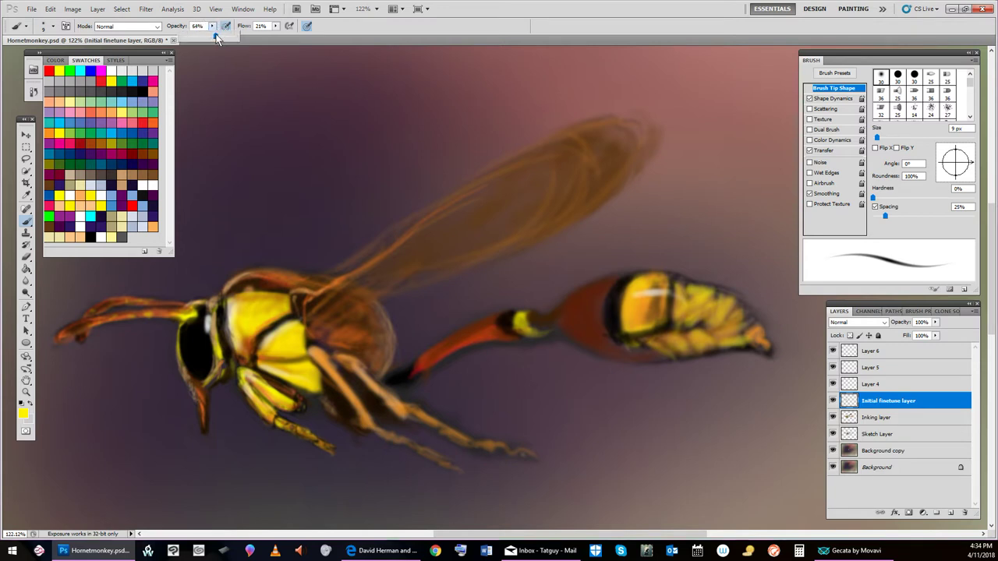
pyautogui.moveTo(216, 39); pyautogui.dragTo(237, 37)
pyautogui.click(291, 381)
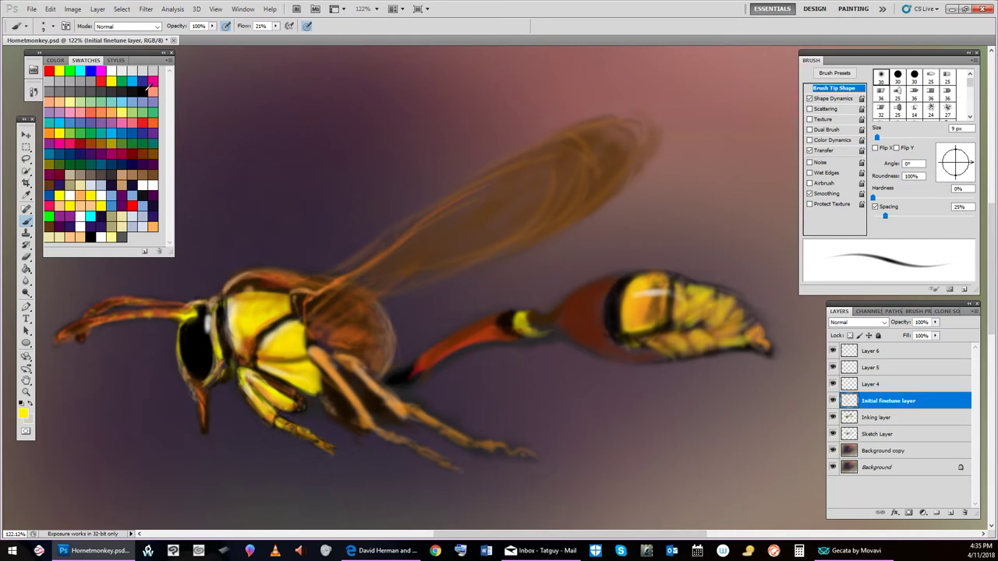
# Refine the front leg's outlines in black with a 7 px brush.
pyautogui.click(143, 92)
pyautogui.press('[')
pyautogui.press('[')
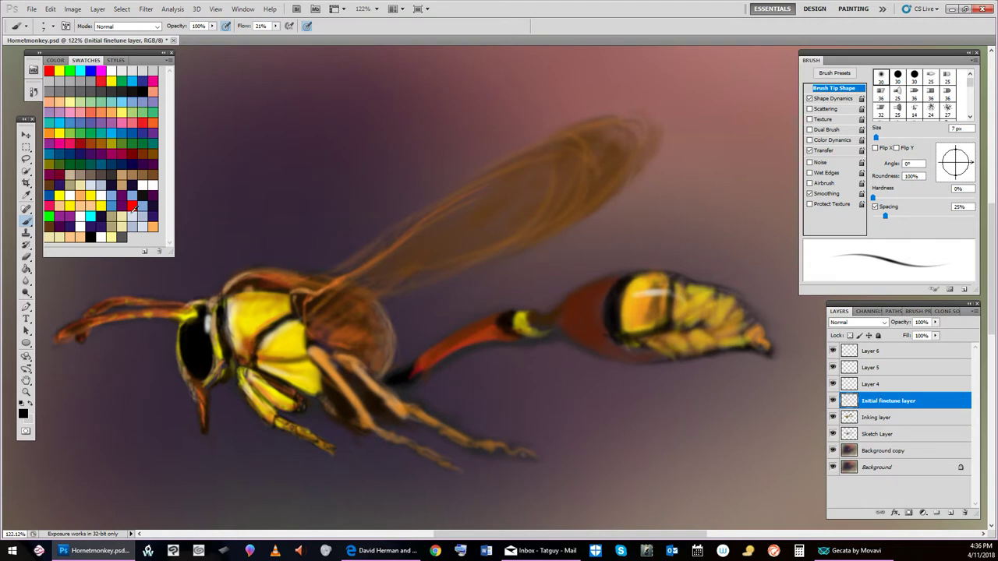
# Touch up the hornet's mouthpart in orange with a 10 px brush.
pyautogui.click(154, 123)
pyautogui.press(']')
pyautogui.press(']')
pyautogui.press(']')
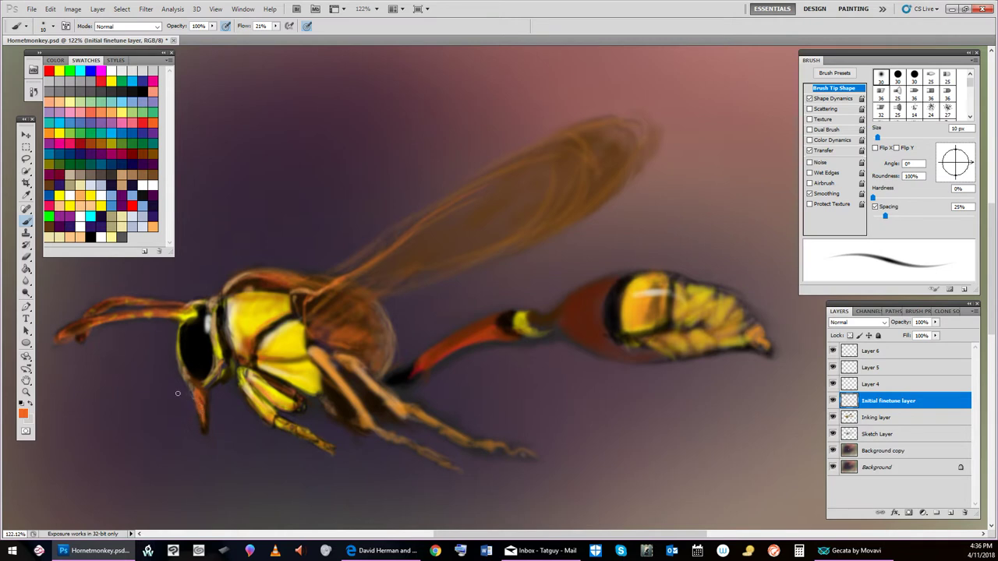
# Clean up stray edges around the rear leg tips and mouthpart with a 9 px eraser on the Sketch, Inking and Initial finetune layers.
pyautogui.click(892, 434)
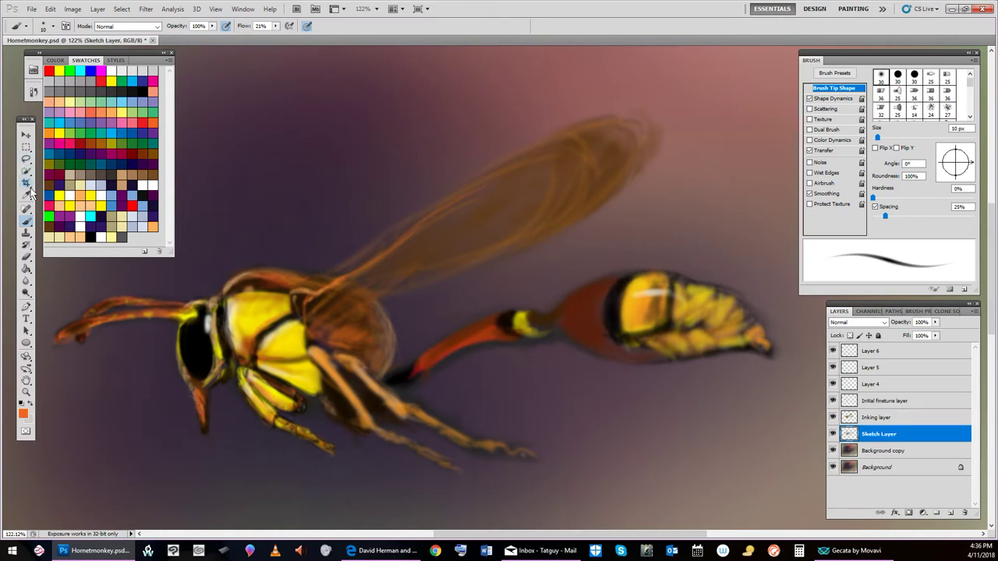
pyautogui.click(26, 258)
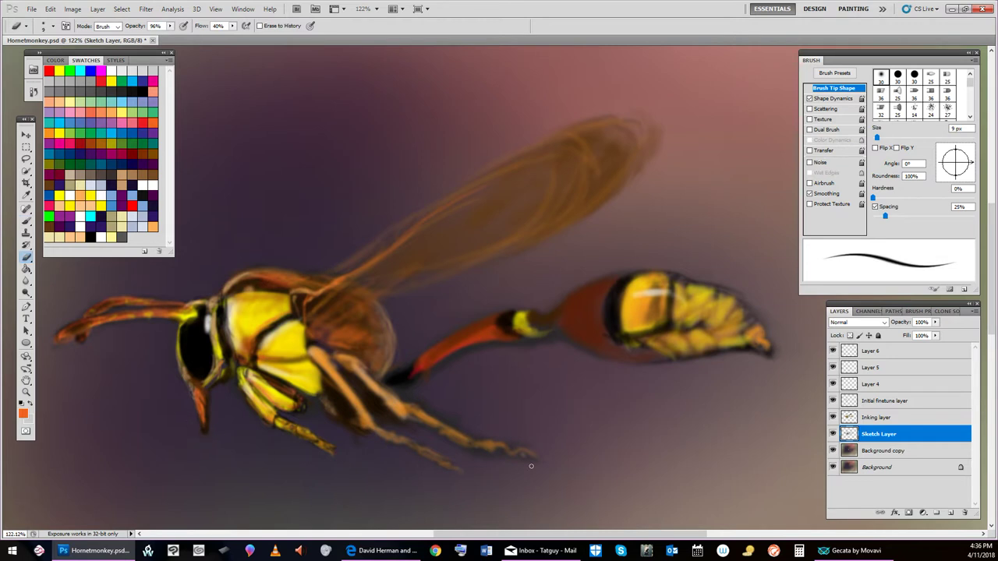
pyautogui.click(865, 417)
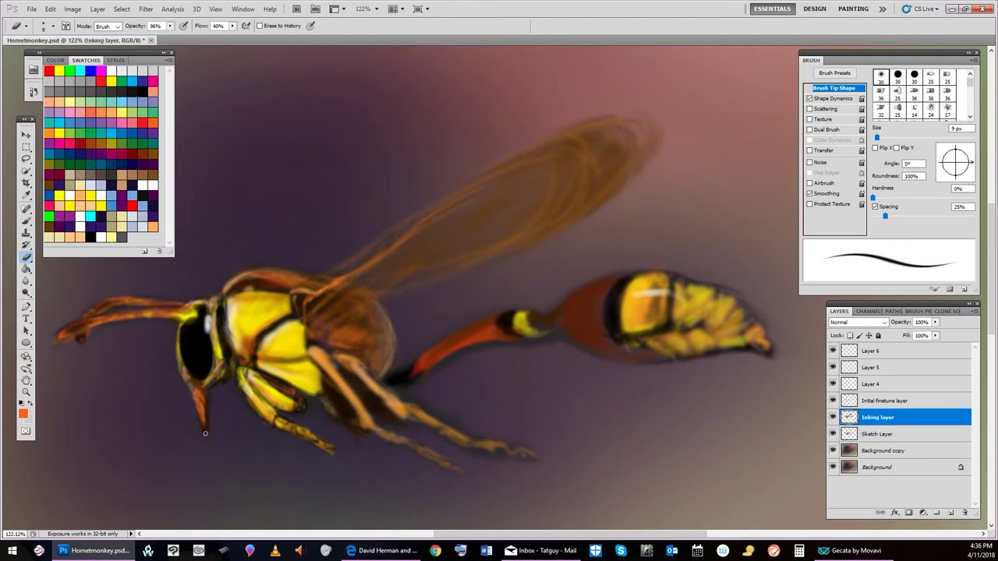
pyautogui.click(900, 402)
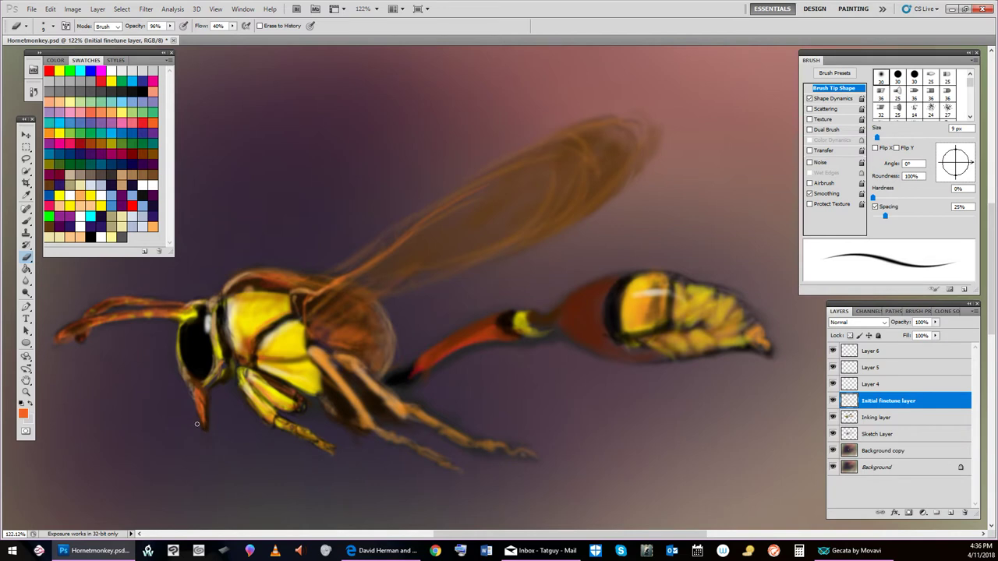
# Set the foreground color to dark brown #2f1803.
pyautogui.click(52, 225)
pyautogui.click(23, 416)
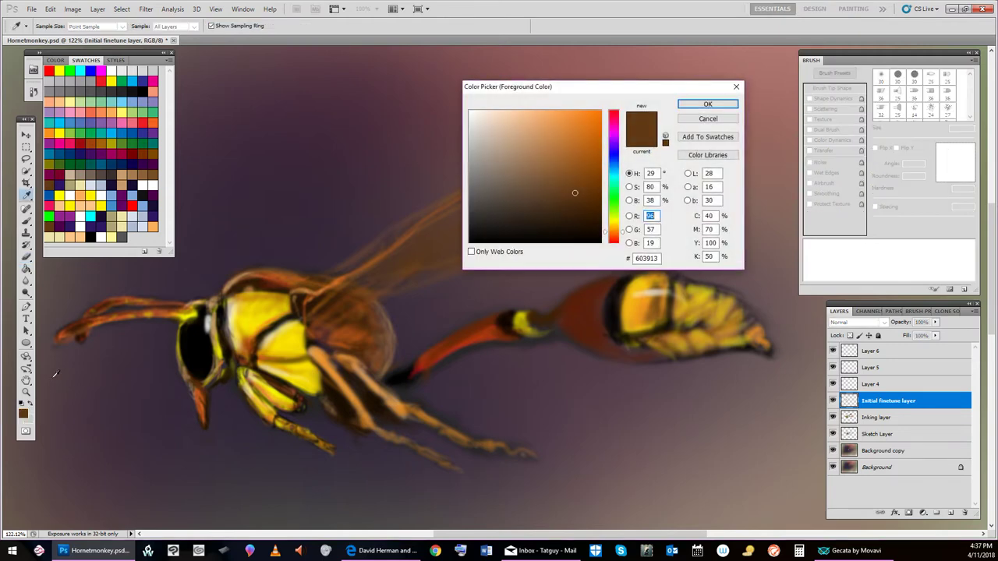
pyautogui.click(591, 216)
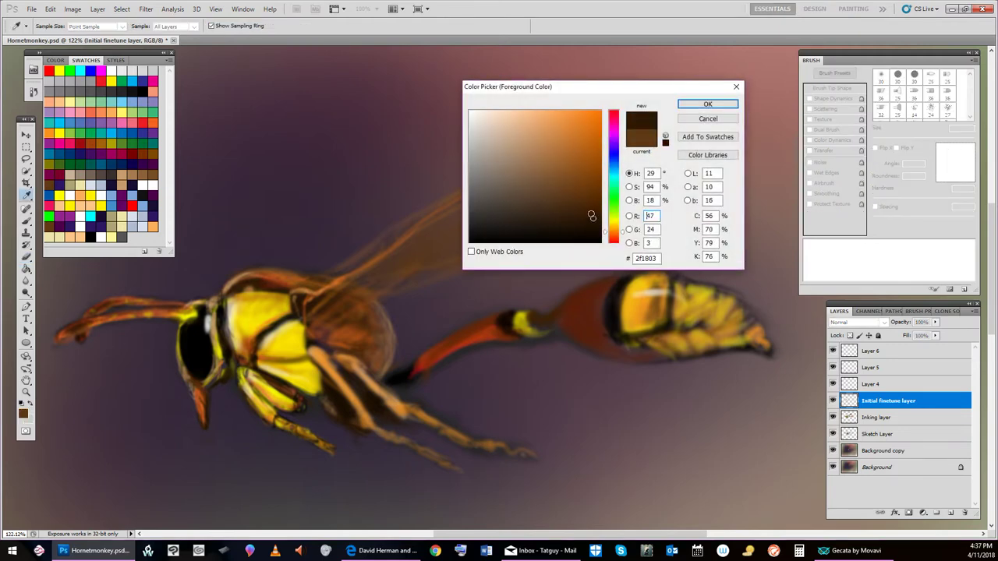
pyautogui.click(705, 104)
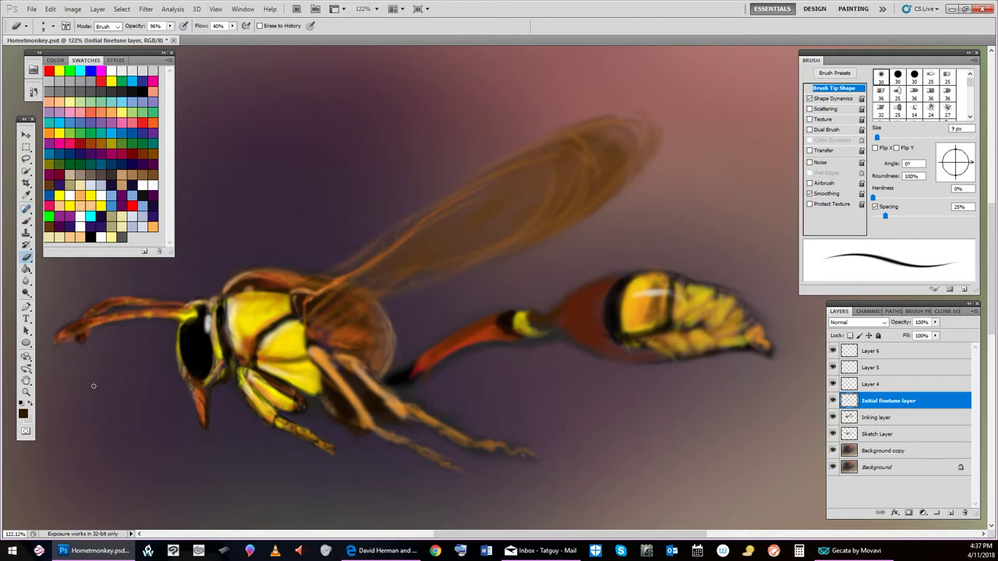
# Strengthen the dark areas around the eye in black with a 10 px brush on the Initial finetune layer.
pyautogui.click(143, 91)
pyautogui.click(893, 386)
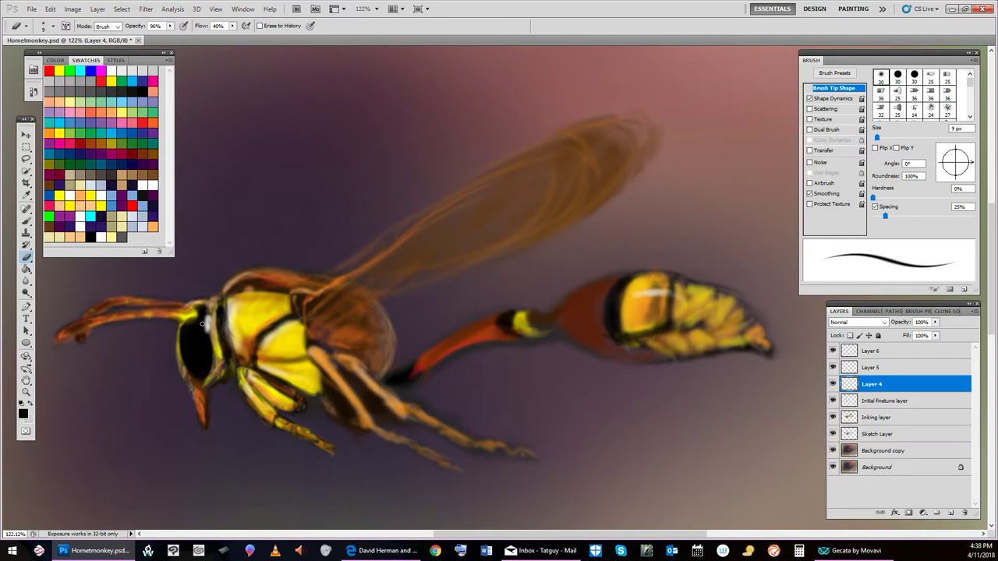
pyautogui.click(889, 400)
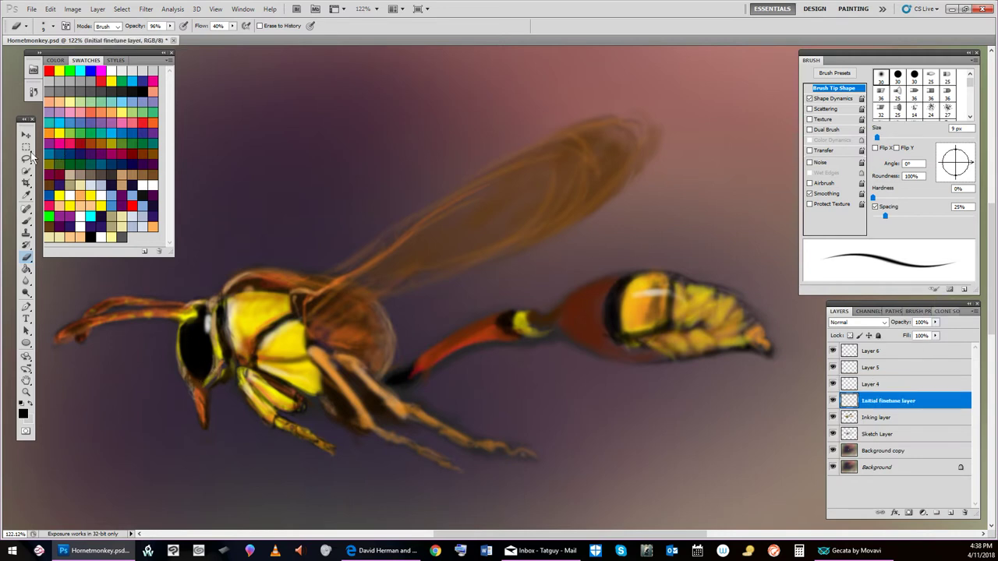
pyautogui.click(26, 221)
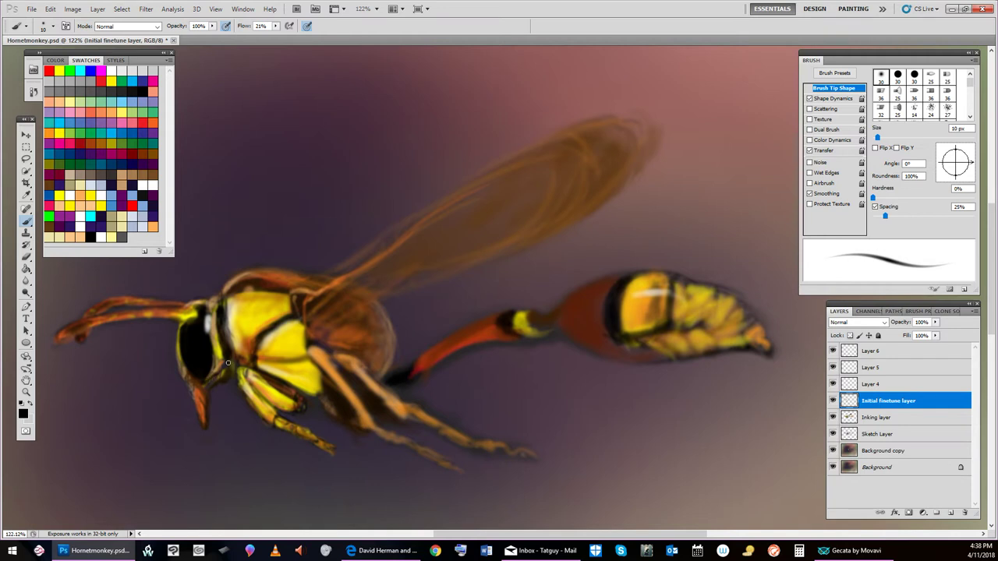
# Touch up the head band behind the eye in yellow and brown.
pyautogui.click(71, 202)
pyautogui.click(145, 175)
pyautogui.moveTo(223, 306); pyautogui.dragTo(221, 321)
# Paint the front rim of the eye in yellow at 79% brush opacity.
pyautogui.click(113, 71)
pyautogui.click(70, 204)
pyautogui.click(211, 25)
pyautogui.moveTo(212, 36); pyautogui.dragTo(202, 36)
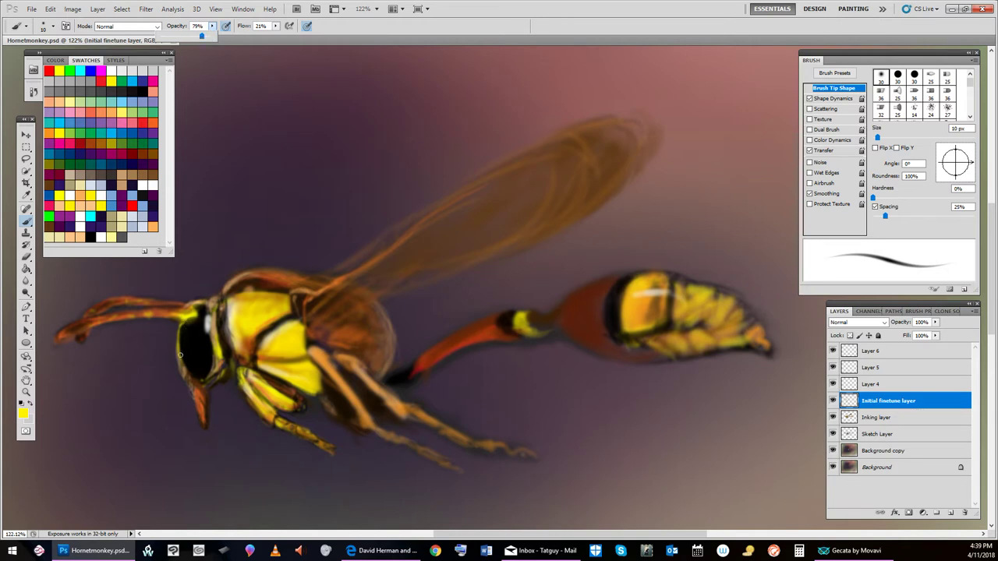
pyautogui.click(175, 346)
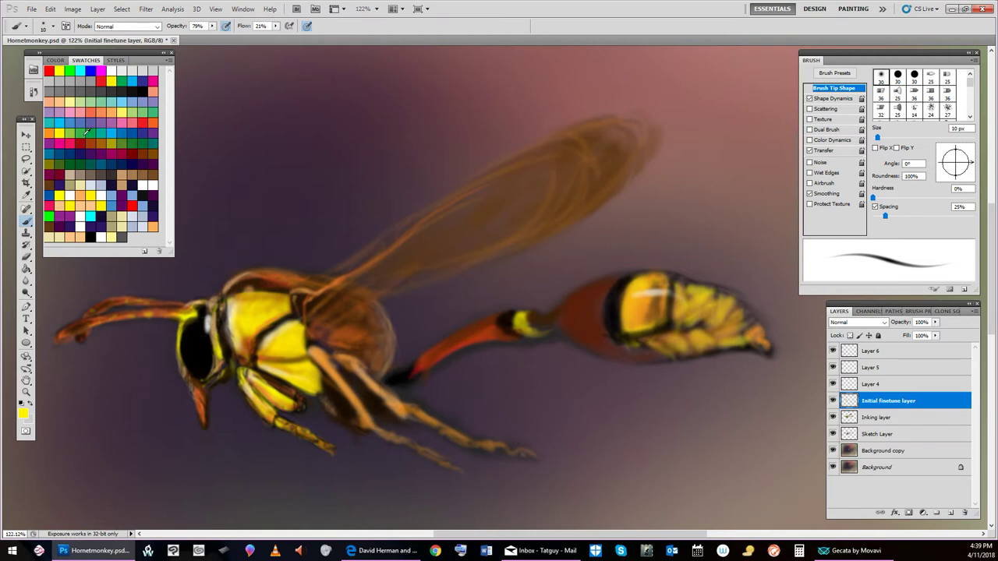
# Rework the dark edges of the eye in black and add a pale highlight in its upper part.
pyautogui.click(141, 91)
pyautogui.click(121, 114)
pyautogui.click(141, 93)
pyautogui.click(117, 73)
pyautogui.moveTo(206, 330)
pyautogui.mouseDown()
pyautogui.moveTo(204, 319)
pyautogui.moveTo(206, 330)
pyautogui.mouseUp()
# Blend brown into the eye with 20 and 40 px brushes and add tan accents to the head at 10 px.
pyautogui.click(49, 226)
pyautogui.press(']')
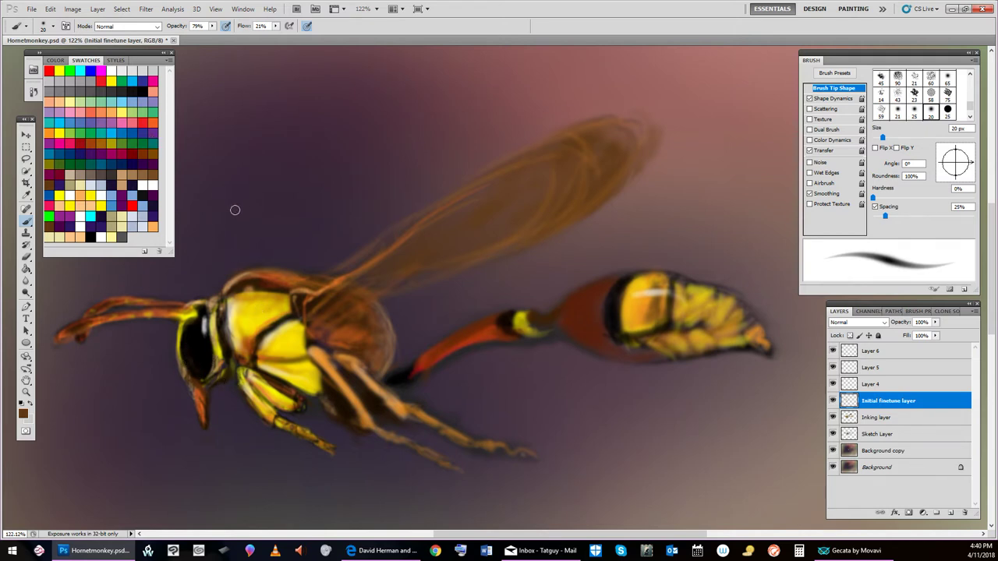
pyautogui.press(']')
pyautogui.press(']')
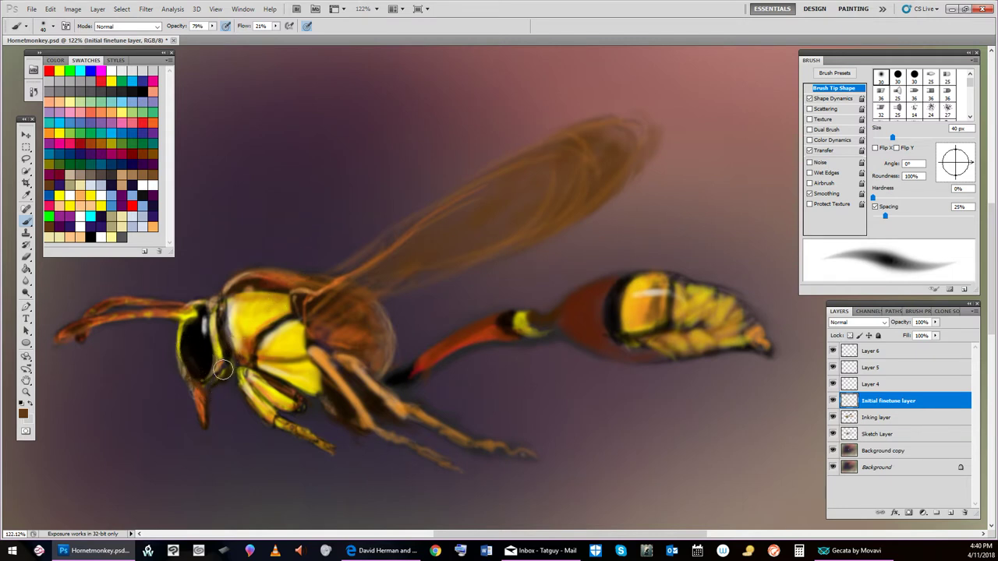
pyautogui.press('.')
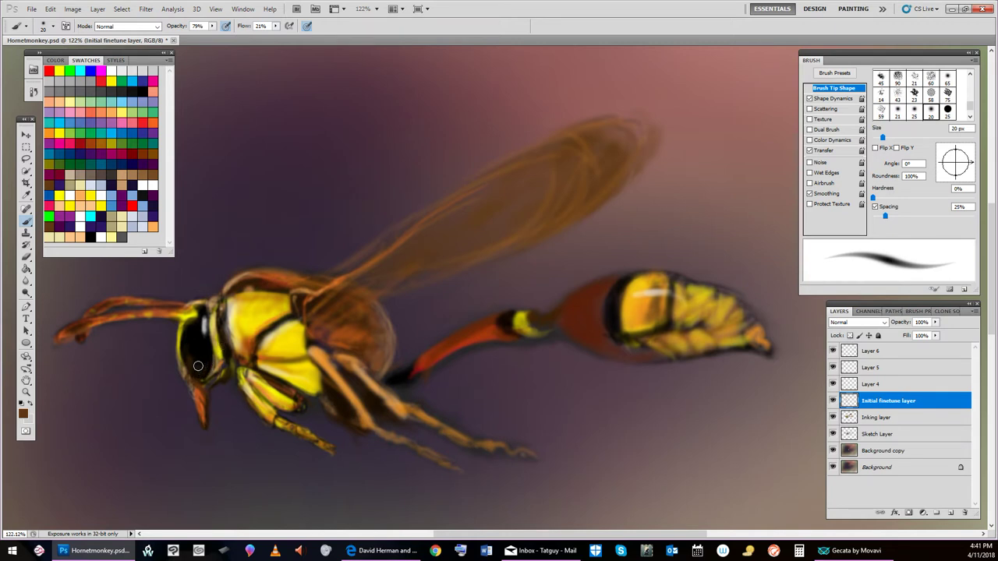
pyautogui.click(126, 171)
pyautogui.press('[')
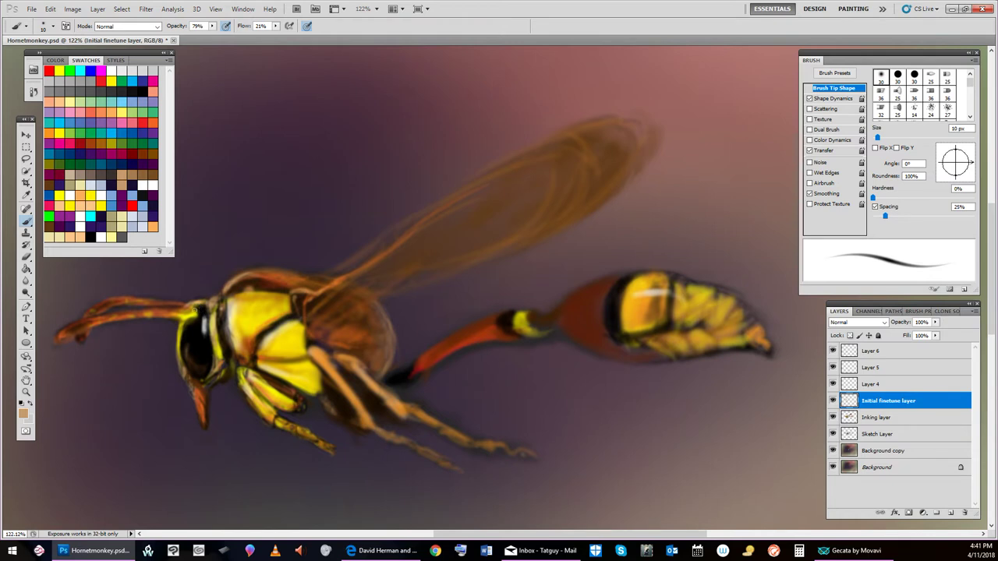
# Glaze a soft blue reflection over the eye, using brush sizes up to 35 px.
pyautogui.click(132, 80)
pyautogui.press(']')
pyautogui.press(']')
pyautogui.press(']')
pyautogui.press(']')
pyautogui.press(']')
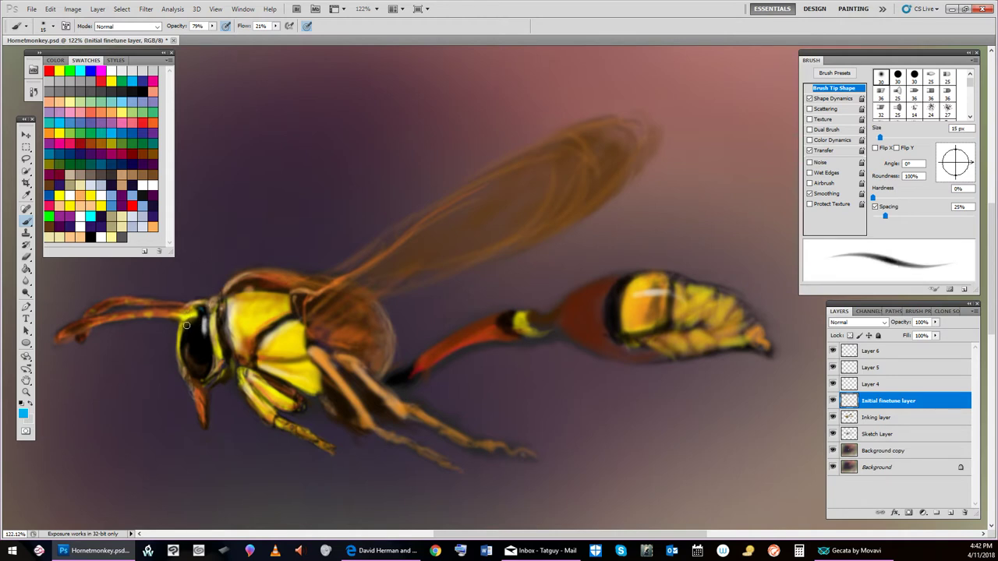
pyautogui.moveTo(195, 322); pyautogui.dragTo(204, 336)
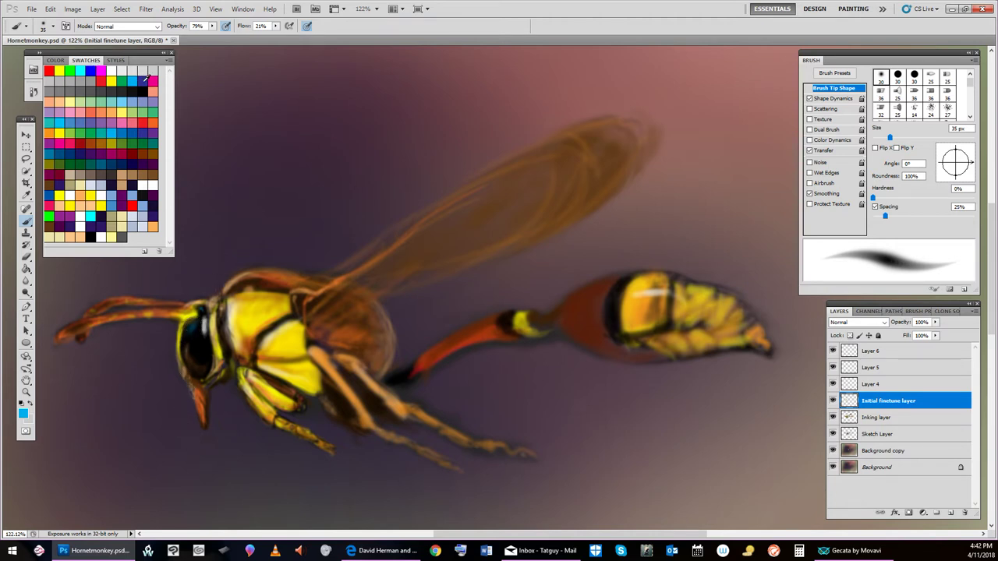
# Refine the eye and head outlines in black with brush sizes between 9 and 15 px.
pyautogui.click(143, 90)
pyautogui.press('[')
pyautogui.press('[')
pyautogui.press('[')
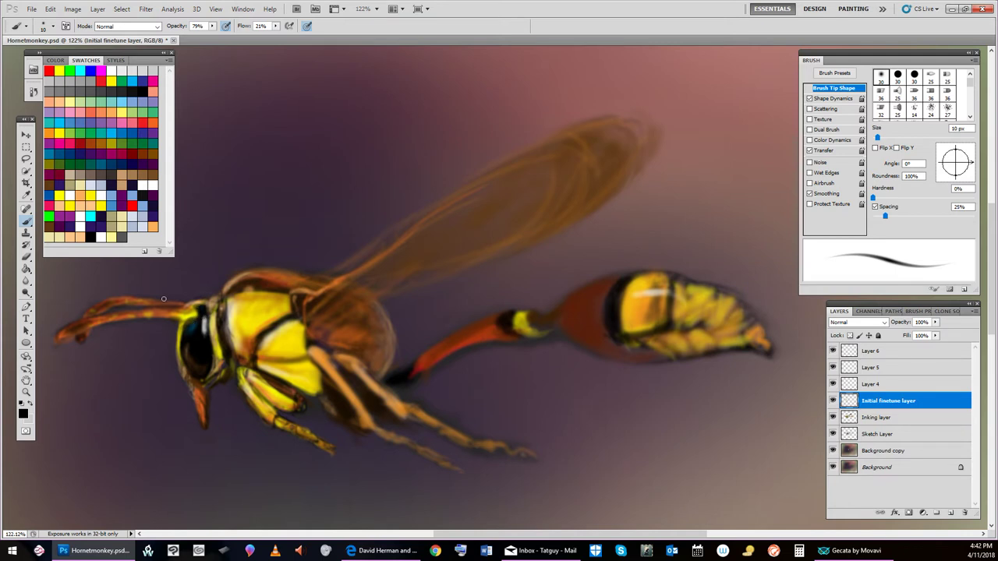
pyautogui.press(']')
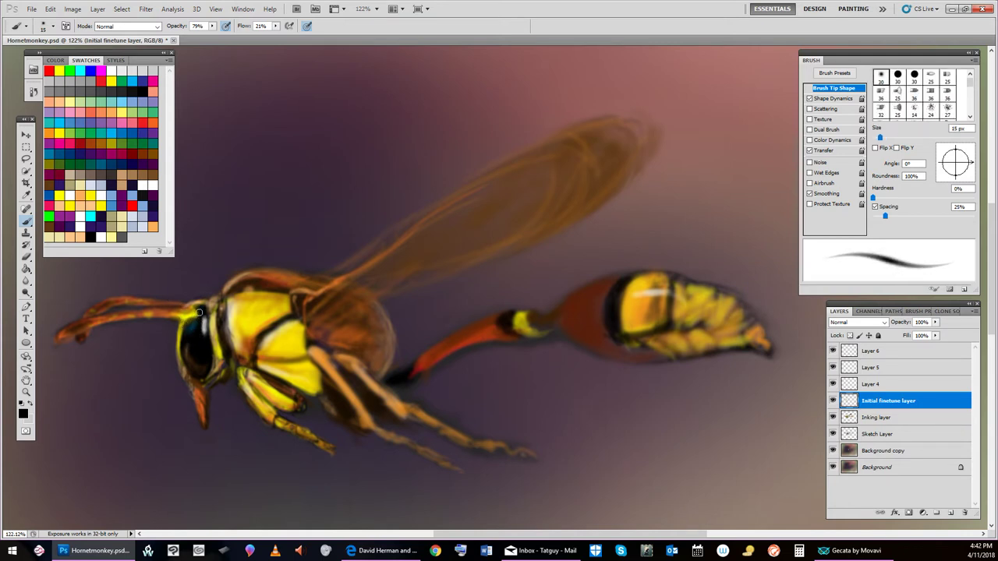
pyautogui.press('[')
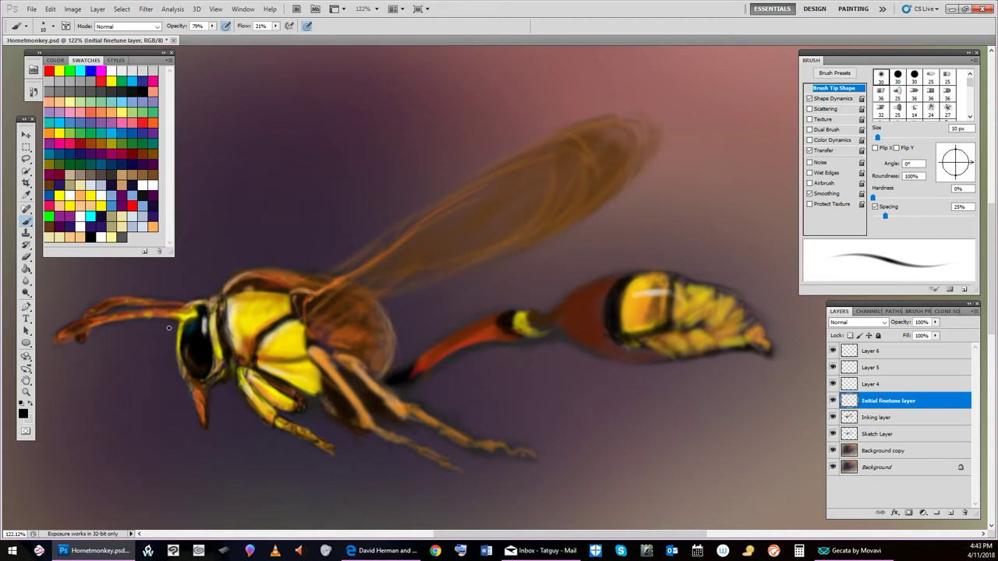
pyautogui.press('[')
# Save the painting to the Desktop as Hornetmonkey003.psd in Photoshop format.
pyautogui.click(31, 9)
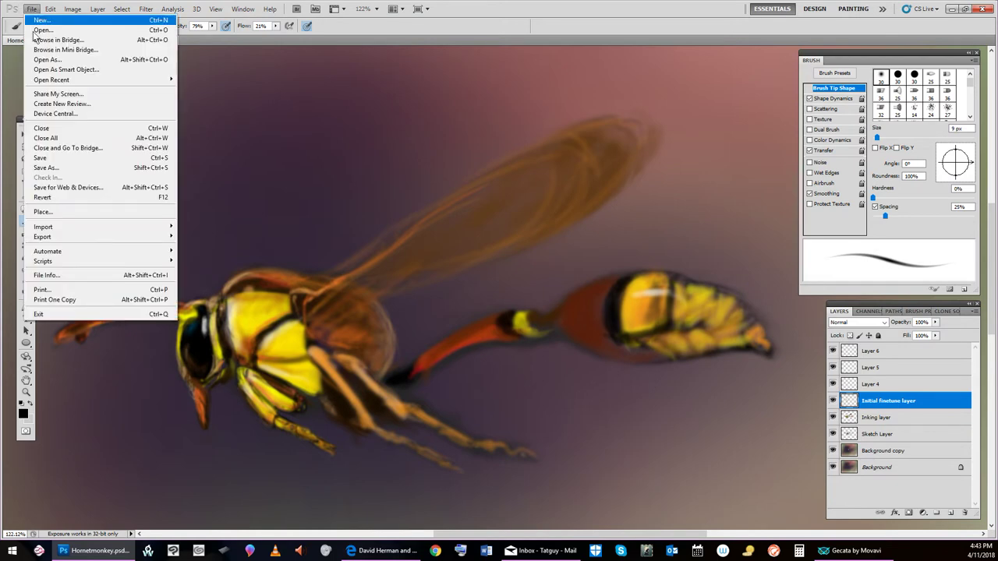
pyautogui.click(59, 167)
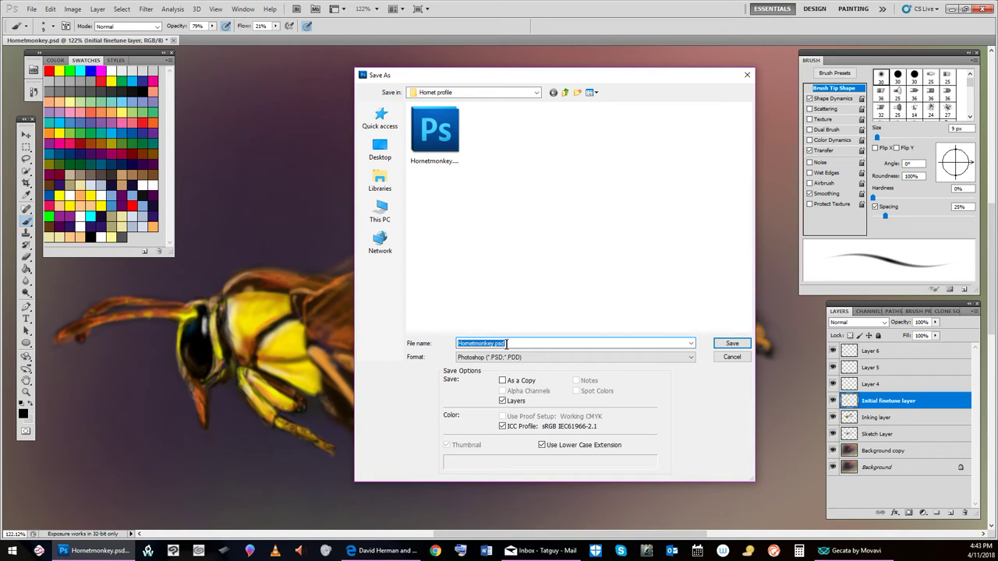
pyautogui.click(494, 343)
pyautogui.write('003')
pyautogui.click(366, 156)
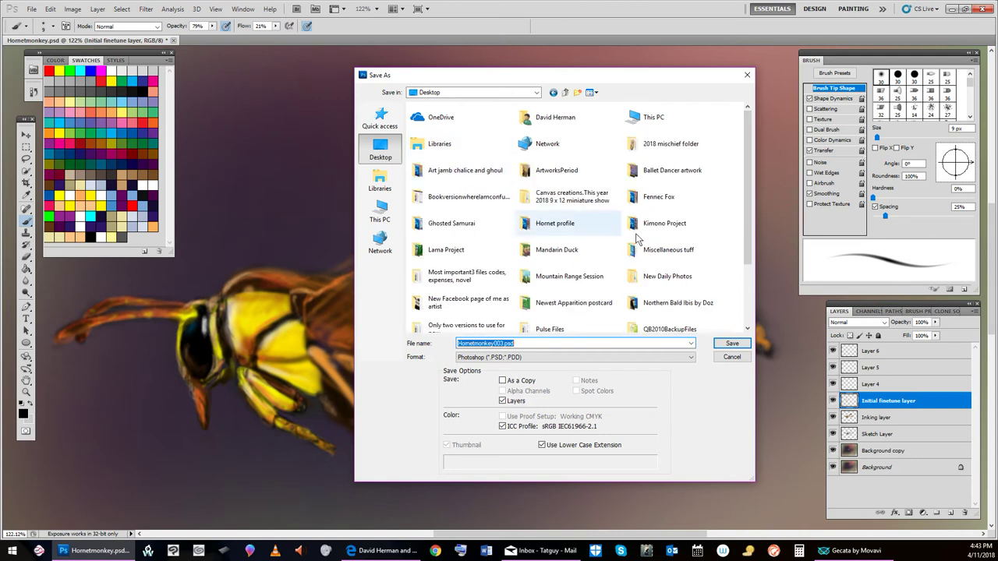
pyautogui.click(736, 346)
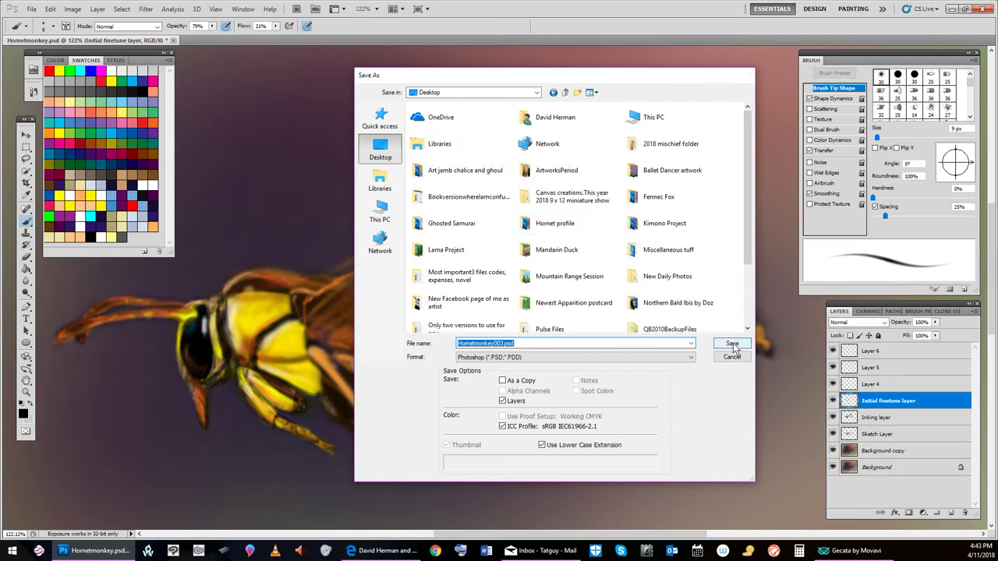
pyautogui.click(679, 104)
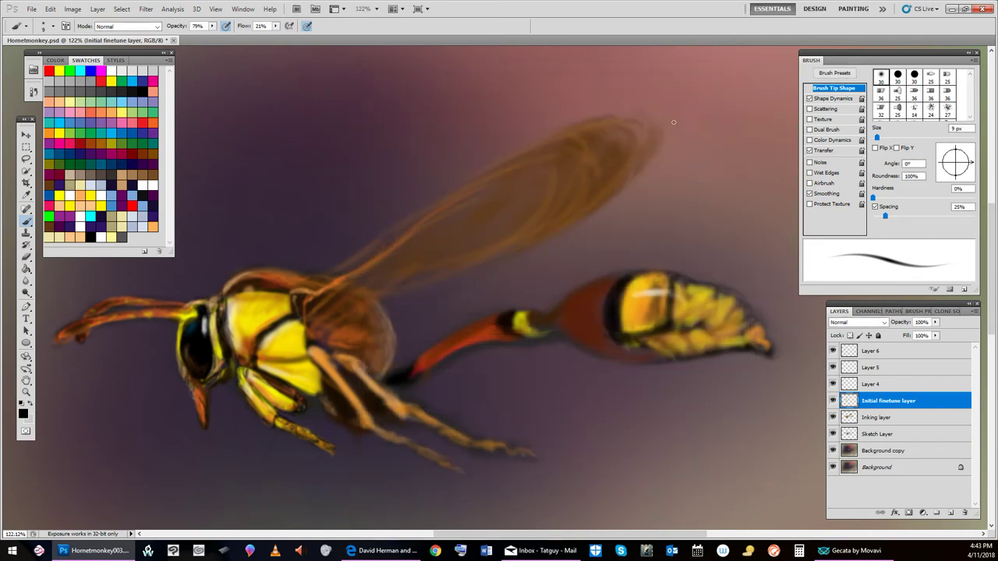
# Save a JPEG copy of the painting to the Desktop as Hornetmonkey003.jpg.
pyautogui.click(32, 10)
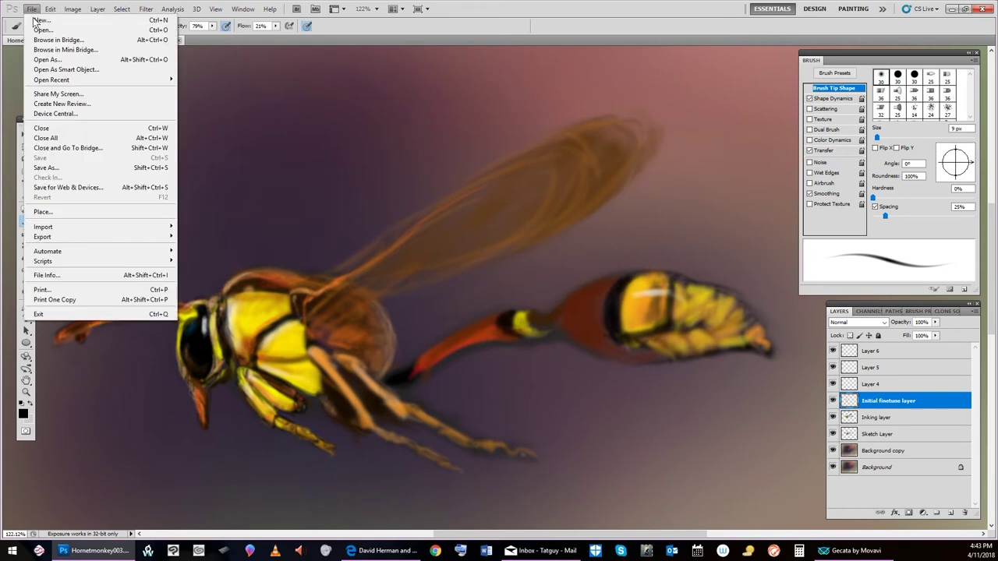
pyautogui.click(105, 167)
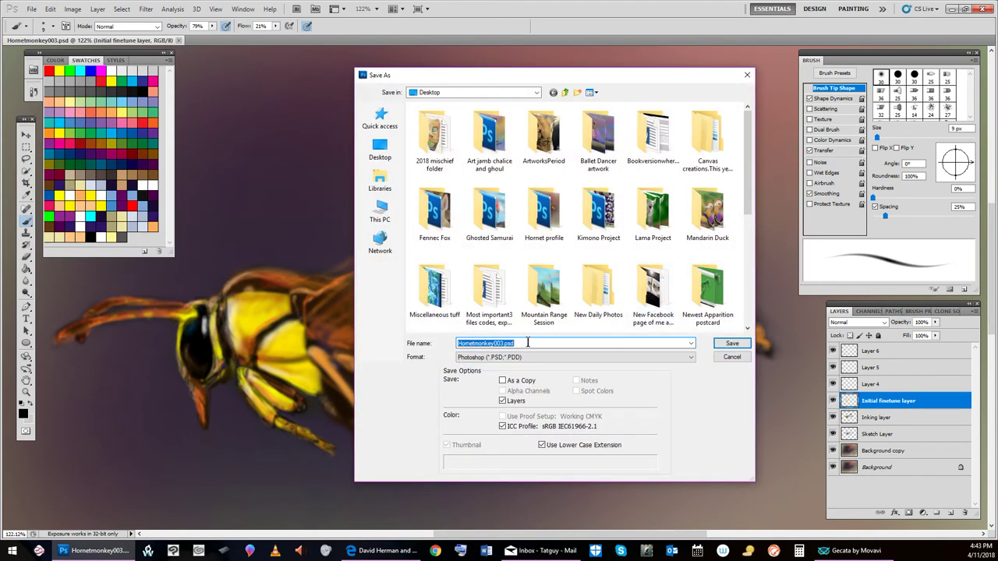
pyautogui.click(691, 357)
pyautogui.click(533, 428)
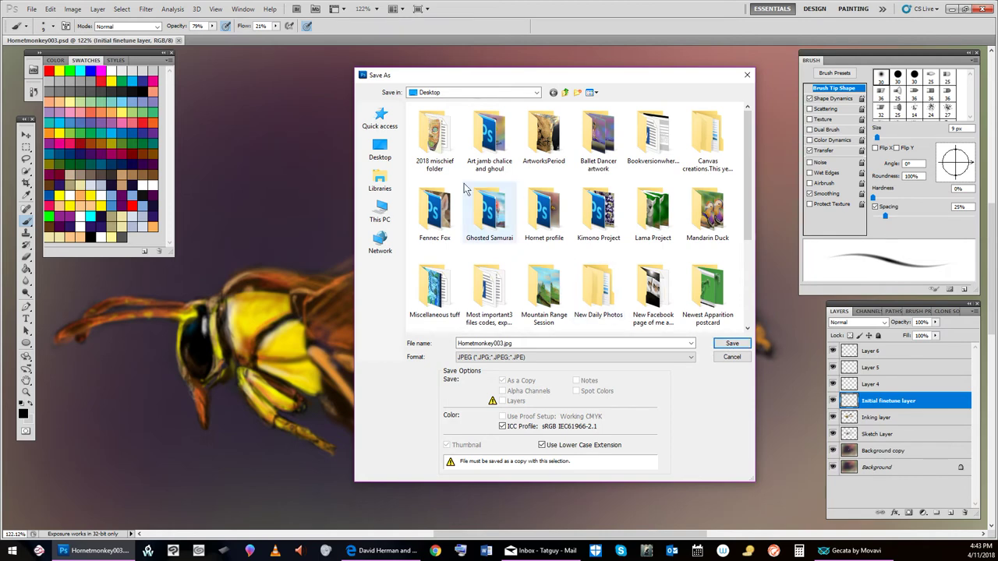
pyautogui.click(380, 150)
pyautogui.click(732, 344)
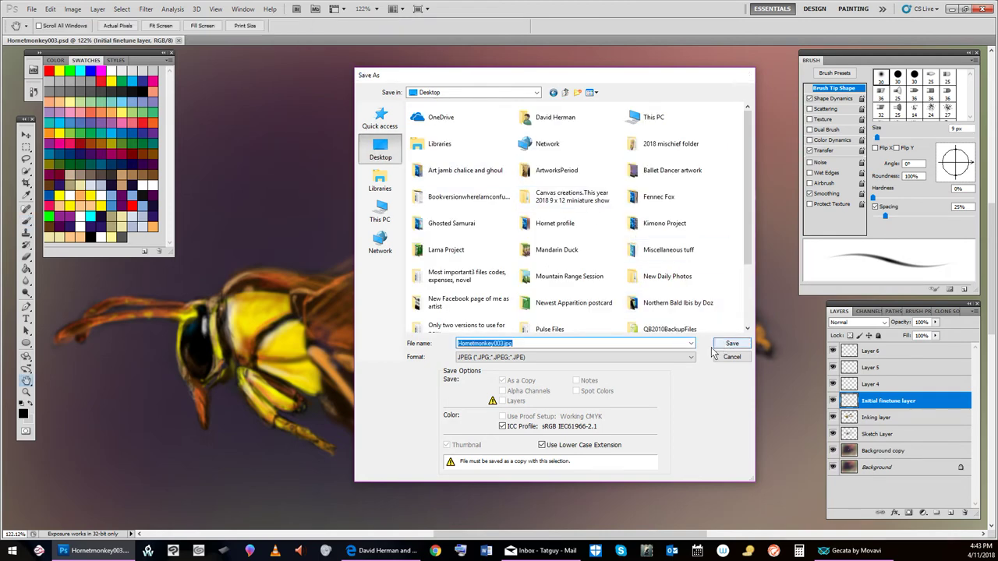
pyautogui.click(580, 122)
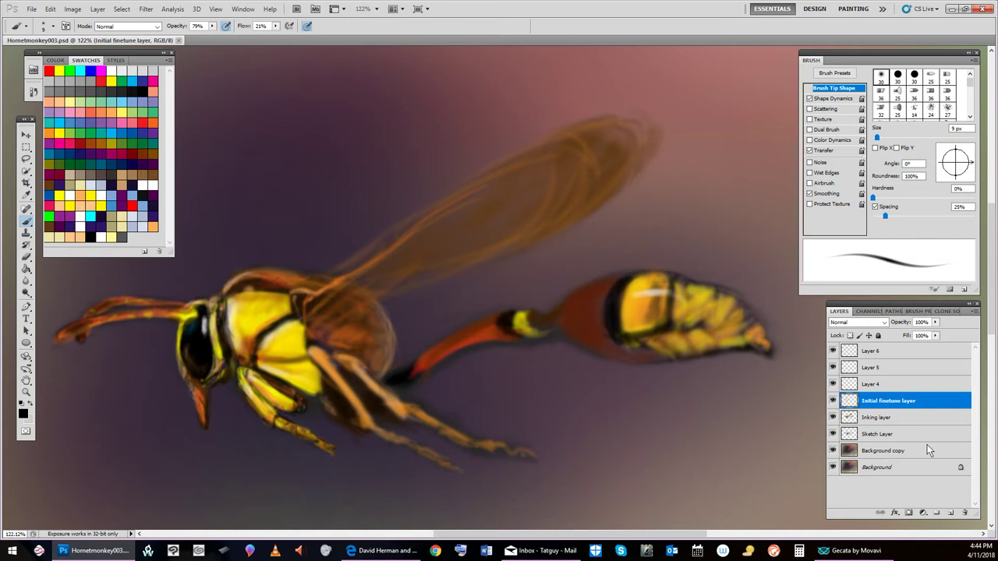
# Erase excess dark paint between the lower thorax and the rear legs on the Inking layer, enlarging the eraser to 35 px.
pyautogui.moveTo(333, 270); pyautogui.dragTo(392, 221)
pyautogui.click(877, 418)
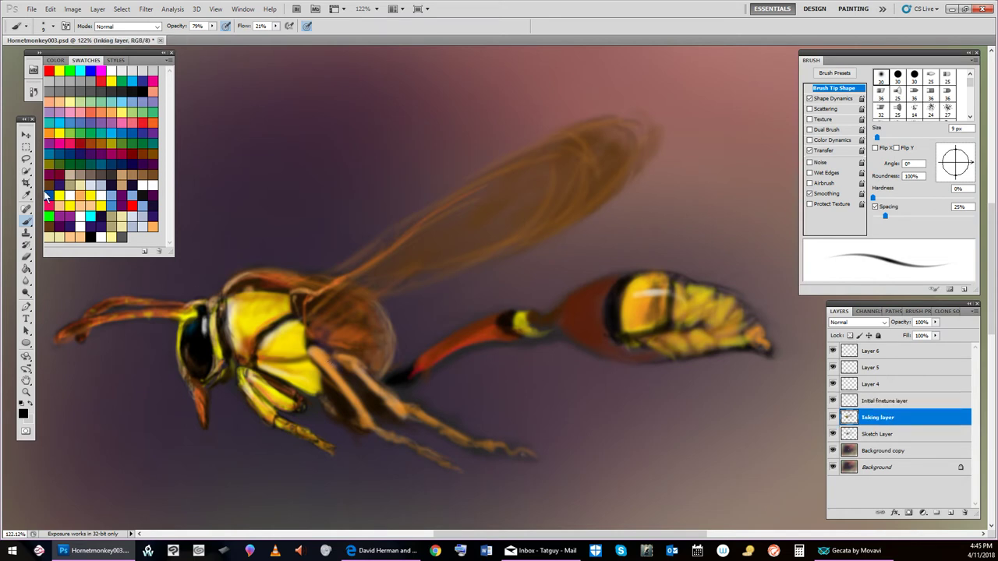
pyautogui.click(26, 258)
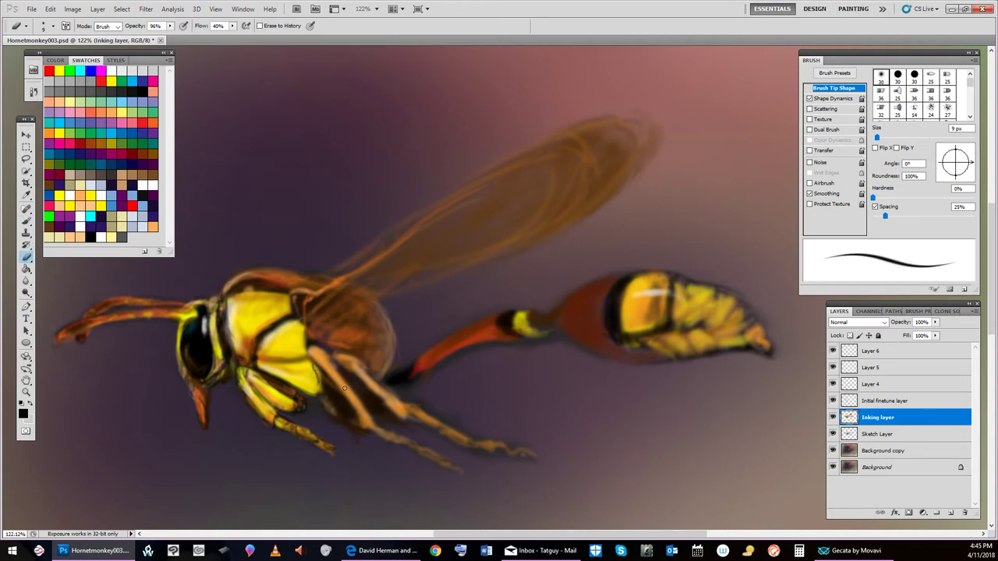
pyautogui.press(']')
pyautogui.press(']')
pyautogui.press(']')
pyautogui.press(']')
pyautogui.press(']')
pyautogui.press(']')
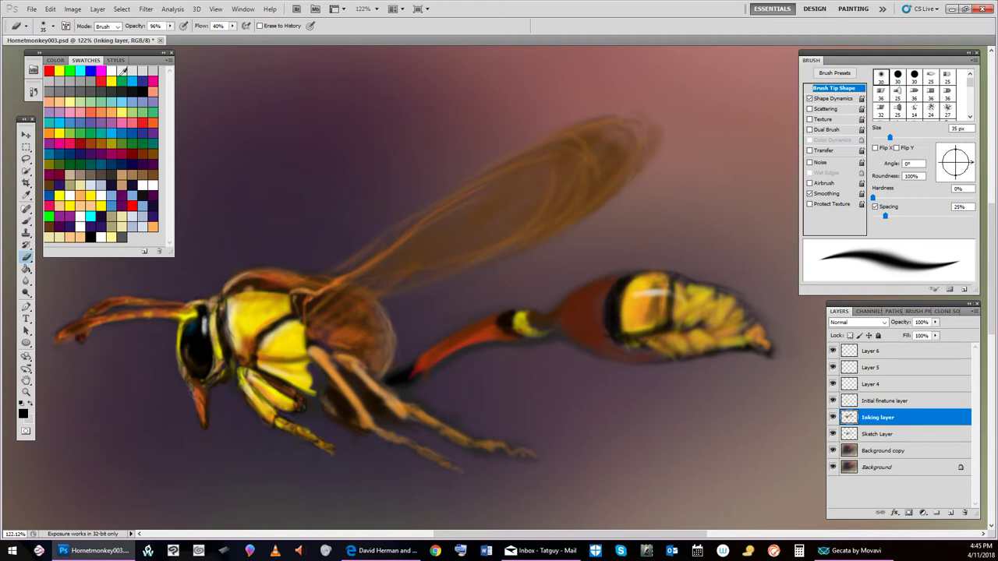
# Step back through the recent eraser strokes to restore the dark paint between the lower thorax and the rear legs.
pyautogui.click(31, 10)
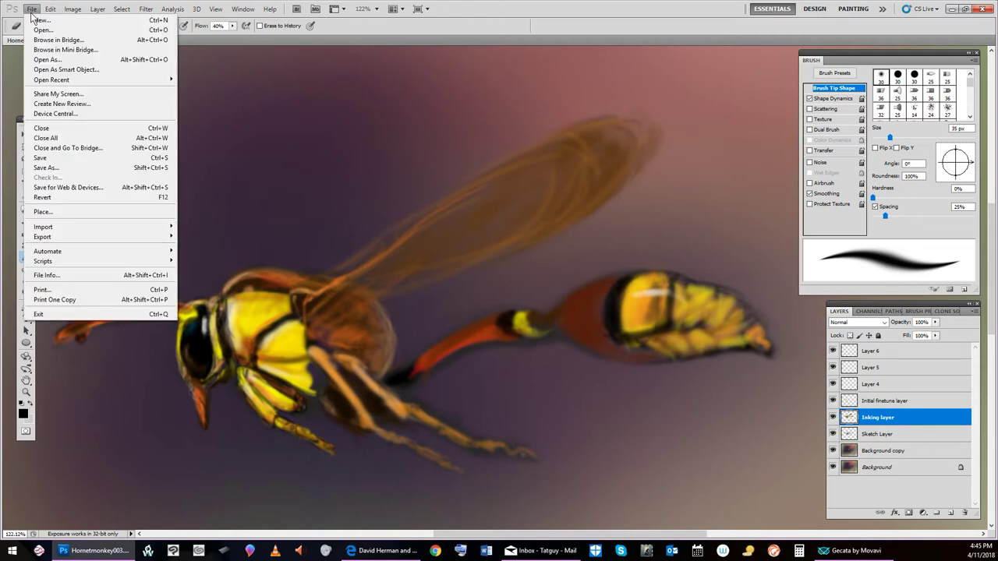
pyautogui.moveTo(49, 10)
pyautogui.click(72, 40)
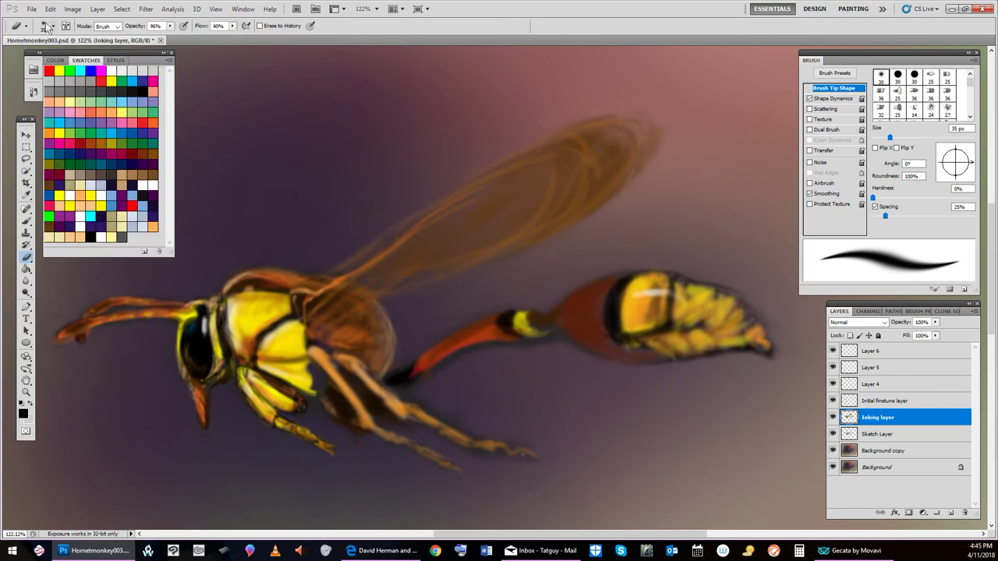
pyautogui.click(50, 9)
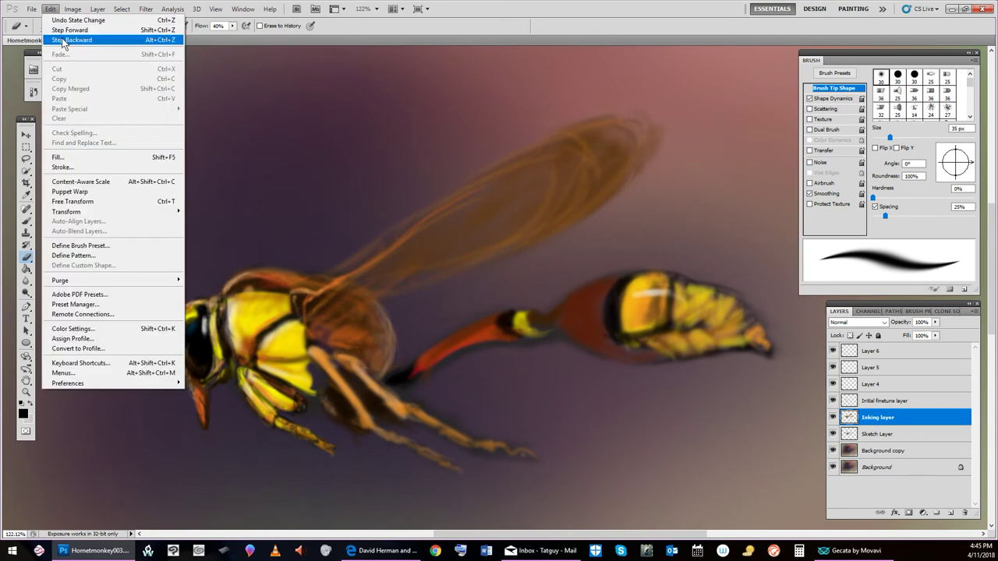
pyautogui.click(63, 38)
pyautogui.click(50, 9)
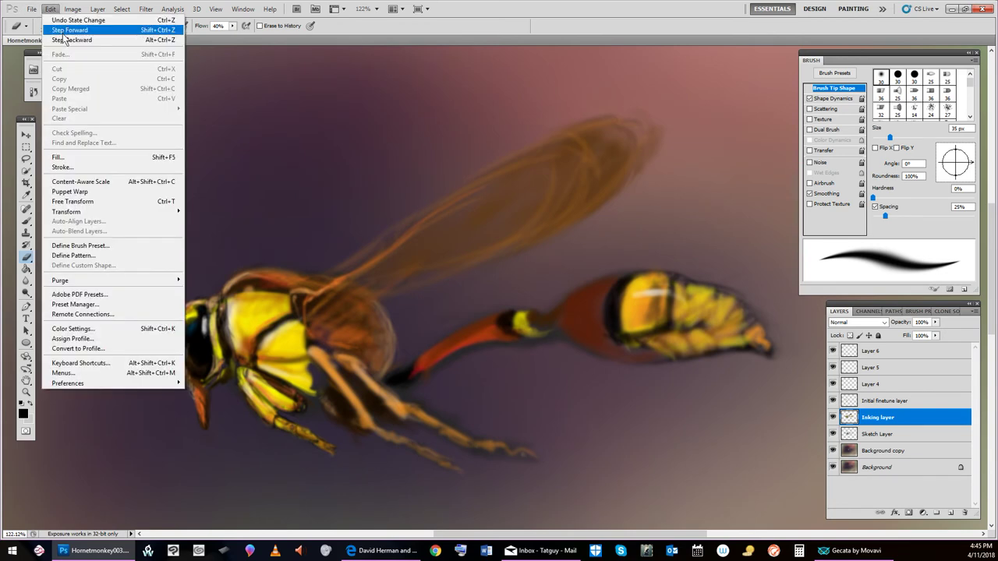
pyautogui.click(64, 39)
pyautogui.click(50, 10)
pyautogui.click(70, 39)
pyautogui.click(50, 10)
pyautogui.click(74, 40)
pyautogui.click(50, 10)
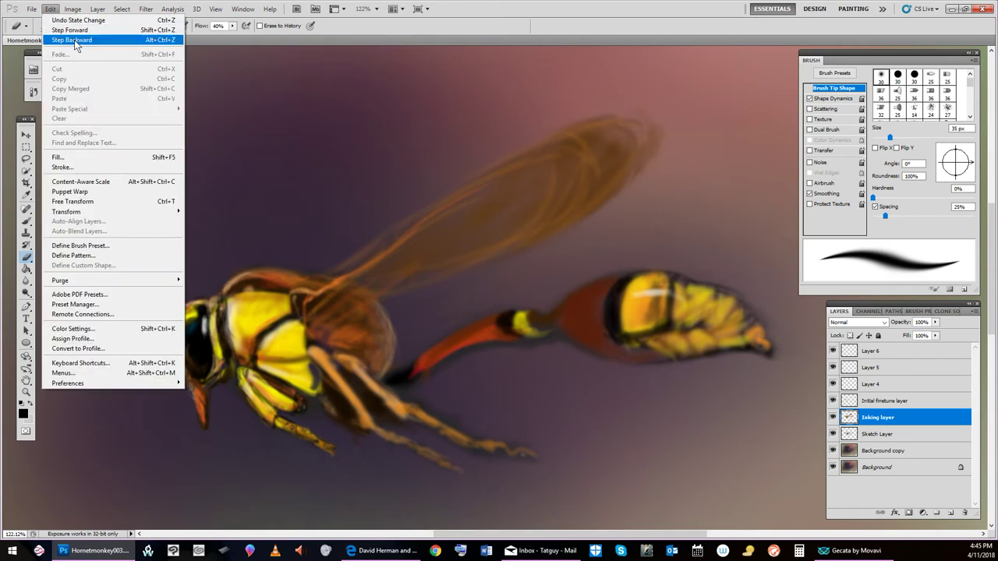
pyautogui.click(75, 39)
pyautogui.click(50, 9)
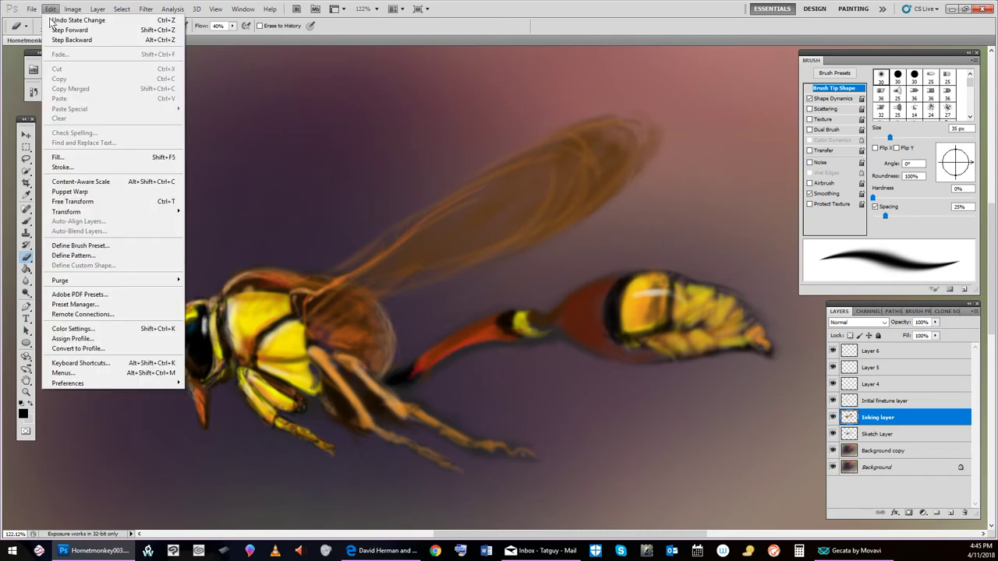
pyautogui.click(76, 39)
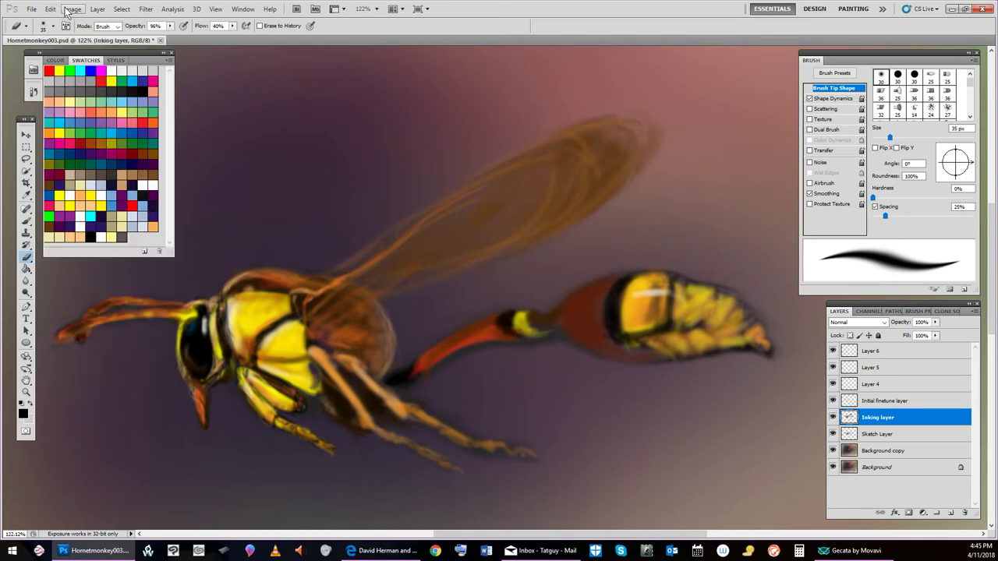
pyautogui.click(50, 9)
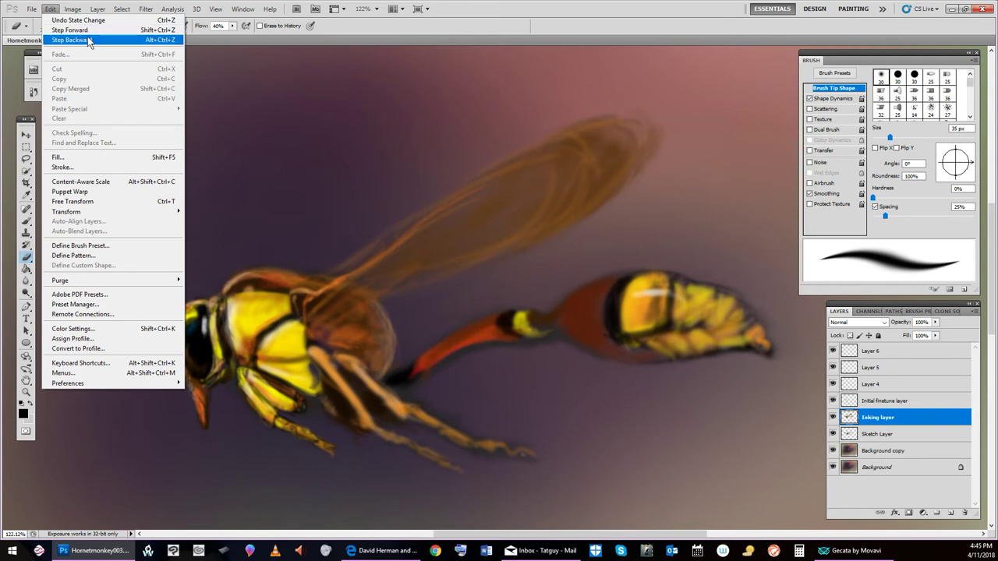
pyautogui.click(76, 40)
pyautogui.click(50, 10)
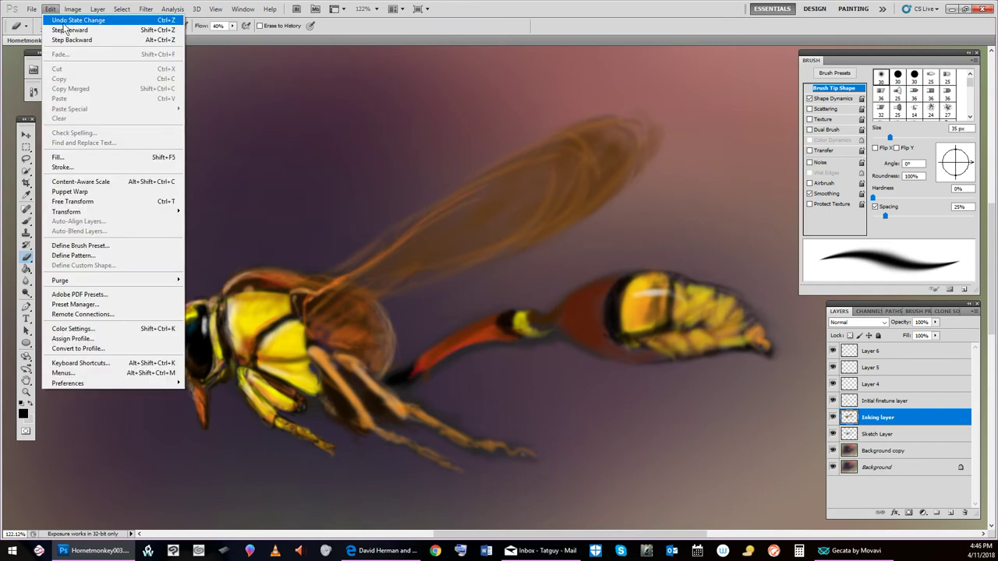
pyautogui.click(74, 38)
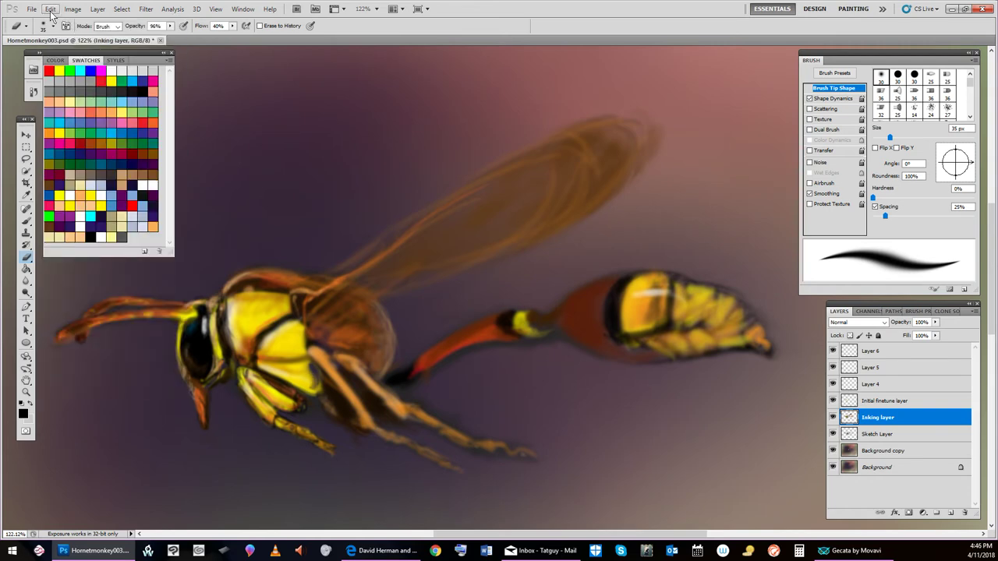
pyautogui.click(50, 10)
pyautogui.click(91, 40)
pyautogui.click(50, 10)
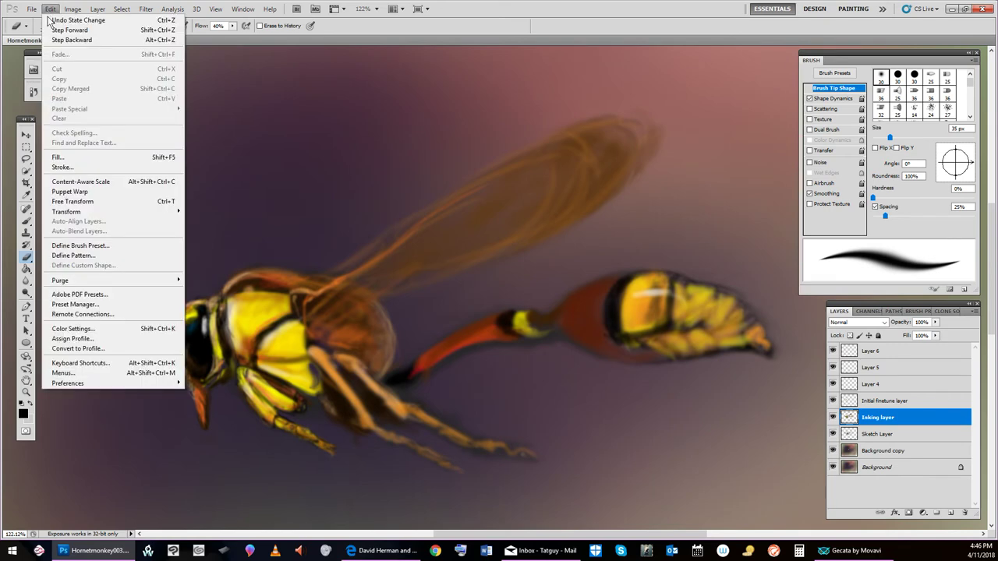
pyautogui.click(90, 40)
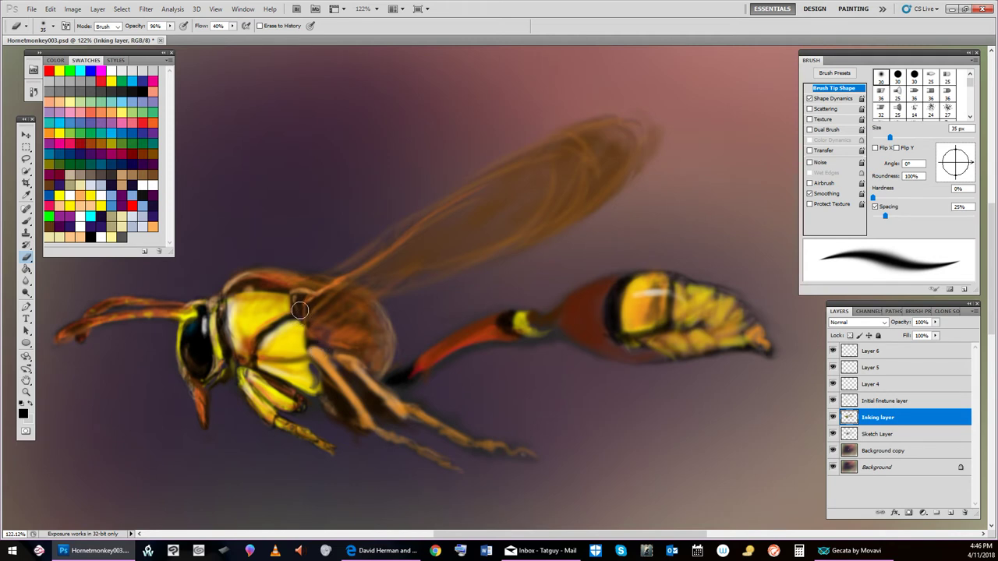
# Reduce the eraser to 10 px and clean the lower tip of the yellow thorax on the Inking, Sketch and Background copy layers.
pyautogui.press('[')
pyautogui.press('[')
pyautogui.press('[')
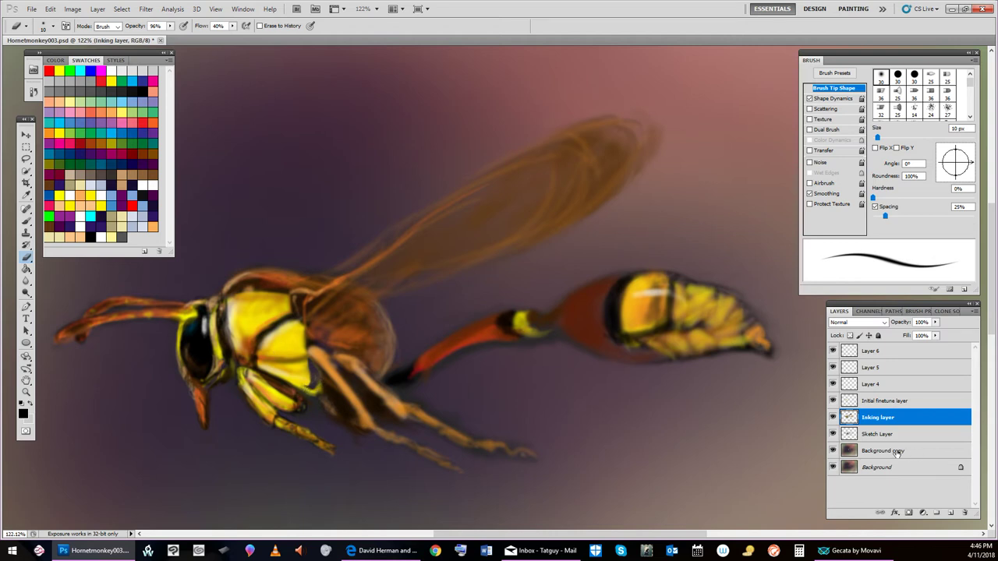
pyautogui.click(881, 433)
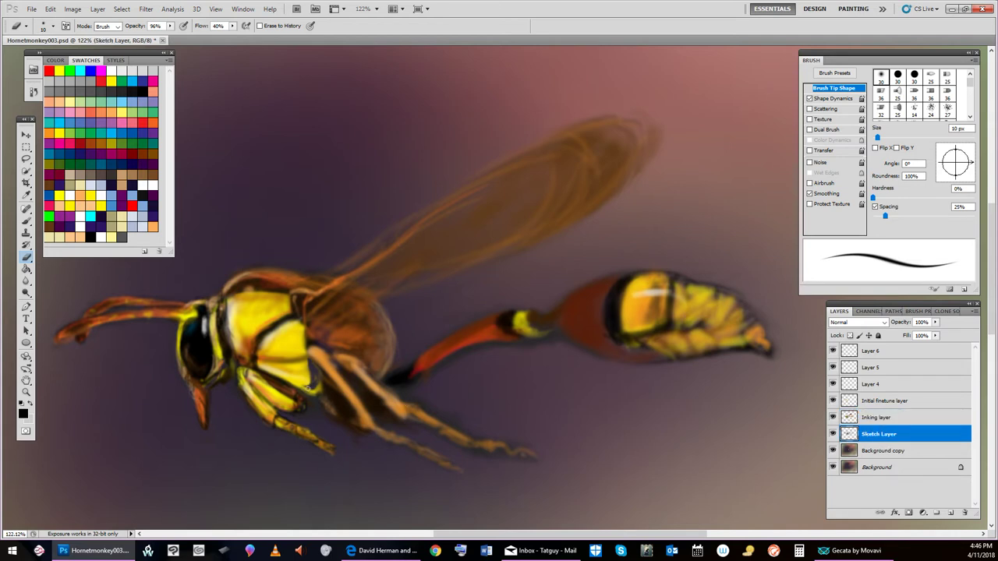
pyautogui.click(868, 450)
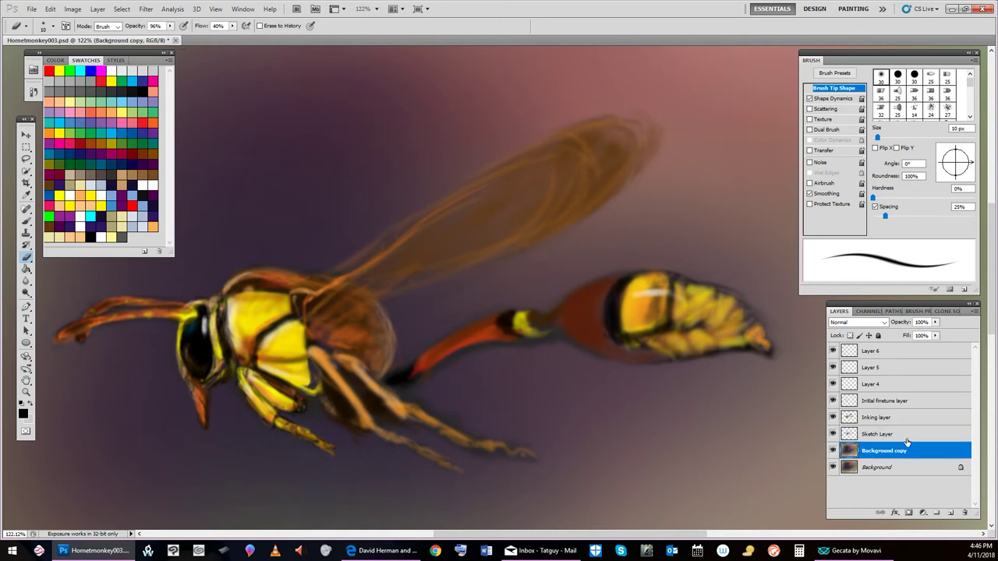
pyautogui.click(879, 434)
# Erase stray paint under the thorax tip on the Initial finetune layer at 10 to 20 px, and choose light orange as foreground colour.
pyautogui.click(887, 401)
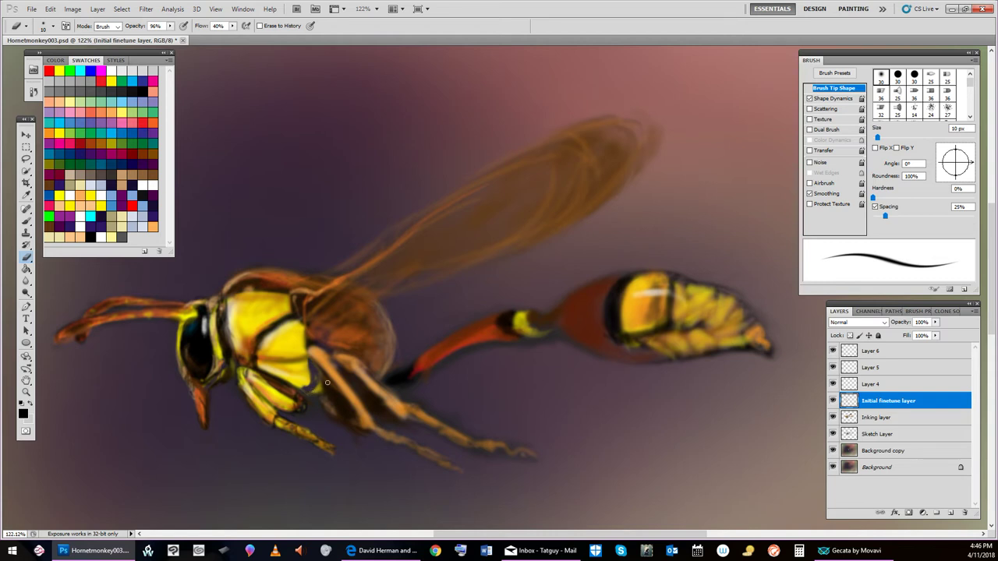
pyautogui.press(']')
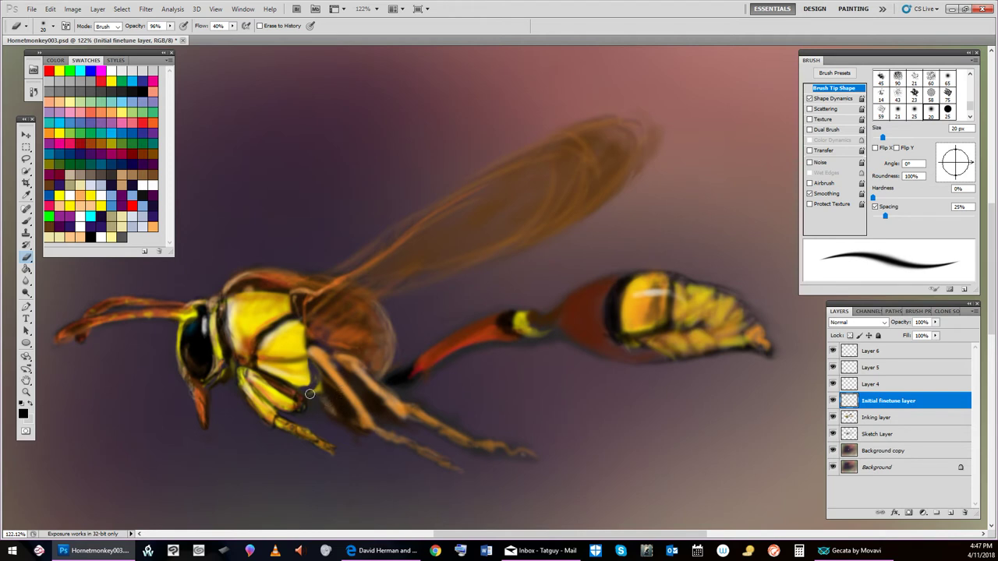
pyautogui.press('[')
pyautogui.press('[')
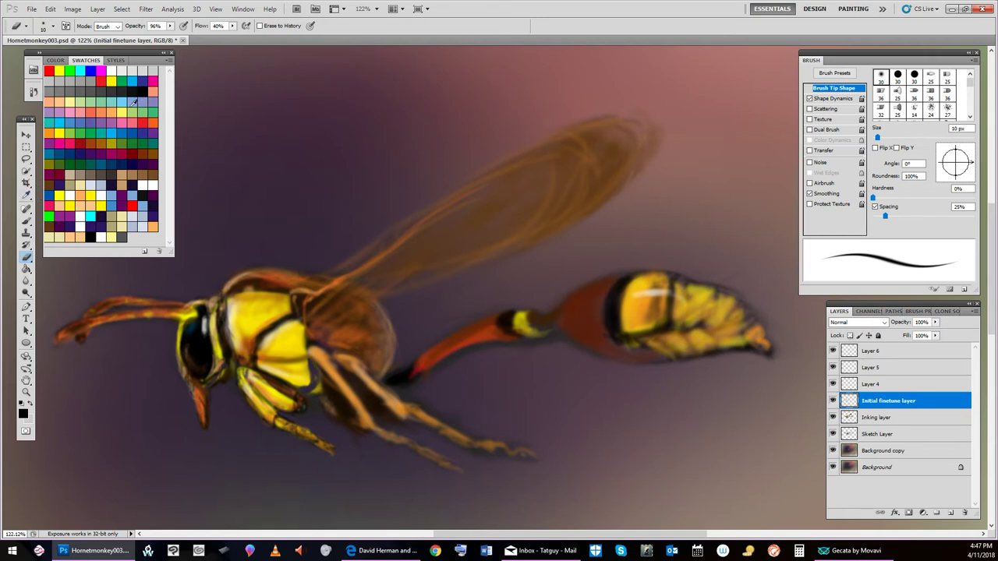
pyautogui.click(102, 113)
pyautogui.click(142, 114)
pyautogui.press(']')
pyautogui.press(']')
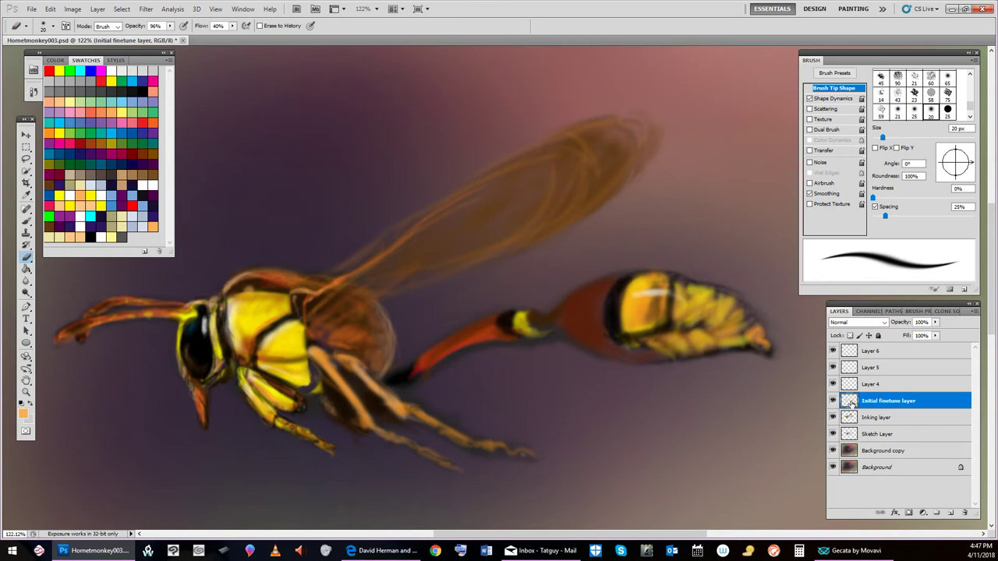
# Erase around the lower thorax tip on Layer 4 with the eraser sized between 10 and 15 px.
pyautogui.click(871, 386)
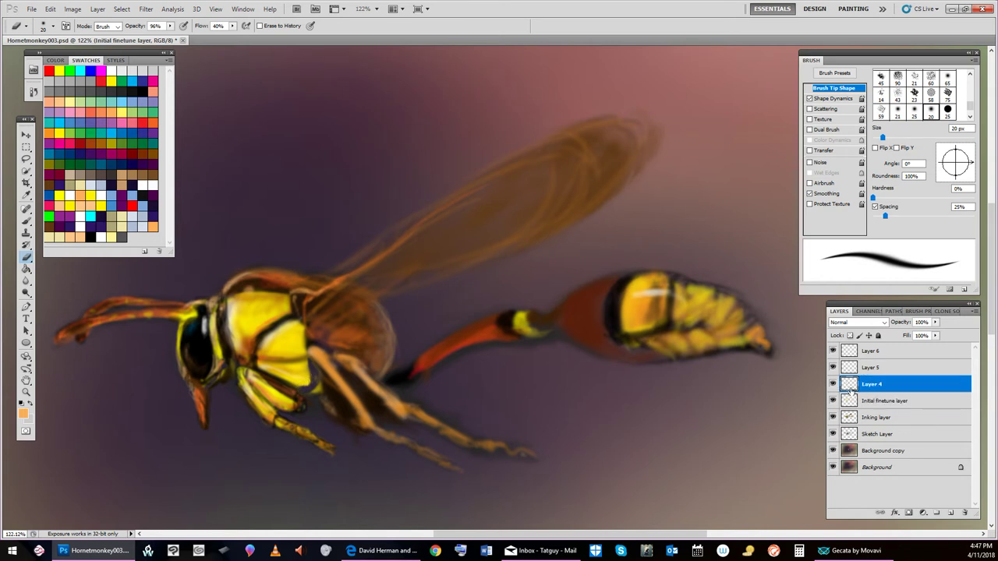
pyautogui.press('[')
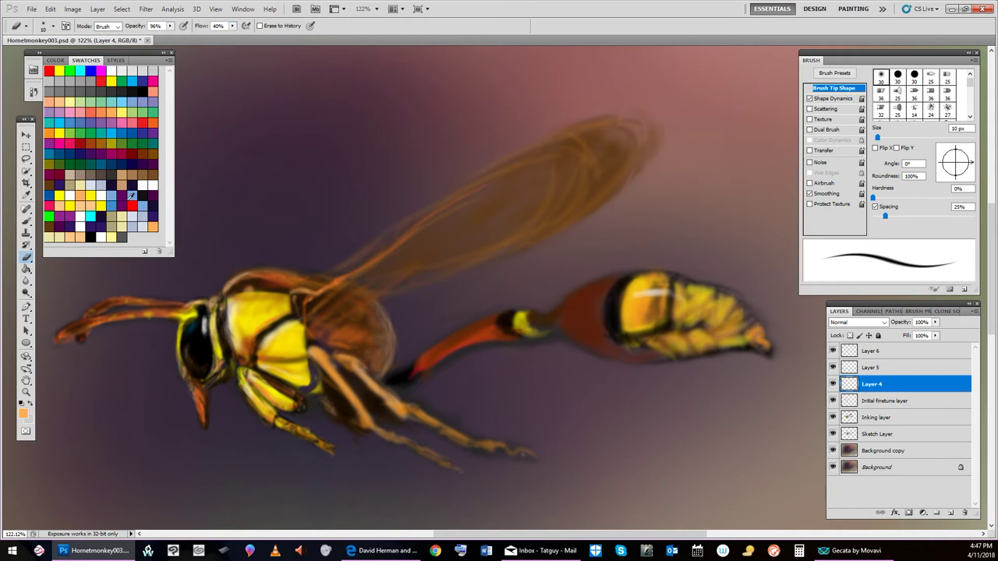
pyautogui.press(']')
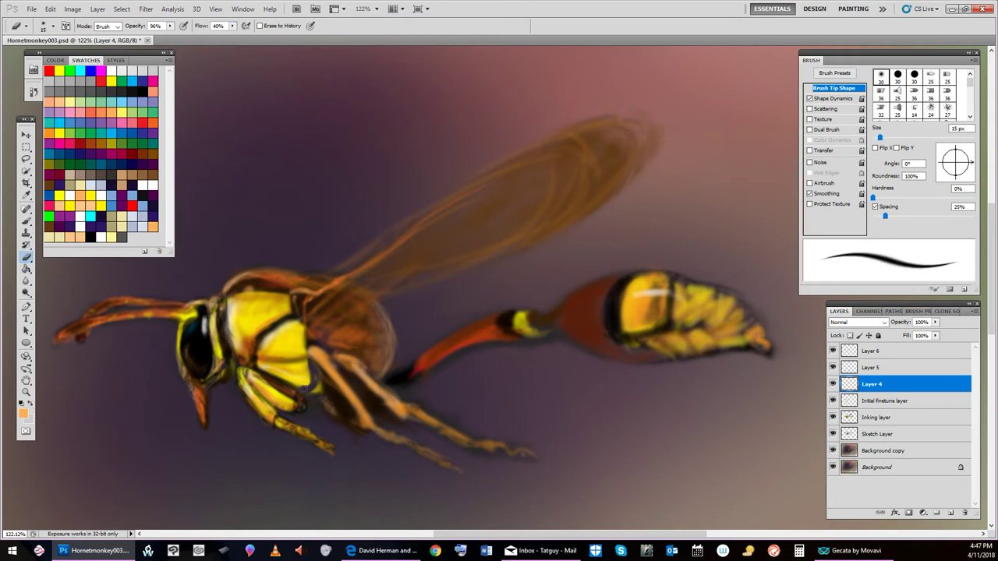
# Retouch the gap below the thorax on the Initial finetune layer with the light orange brush, using sizes of 20 and 9 px.
pyautogui.click(867, 401)
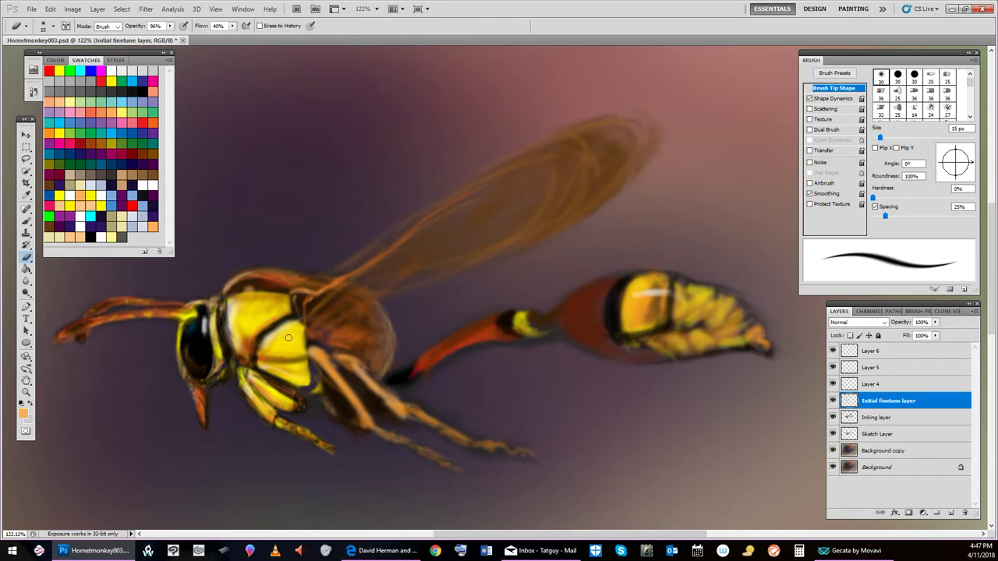
pyautogui.click(26, 222)
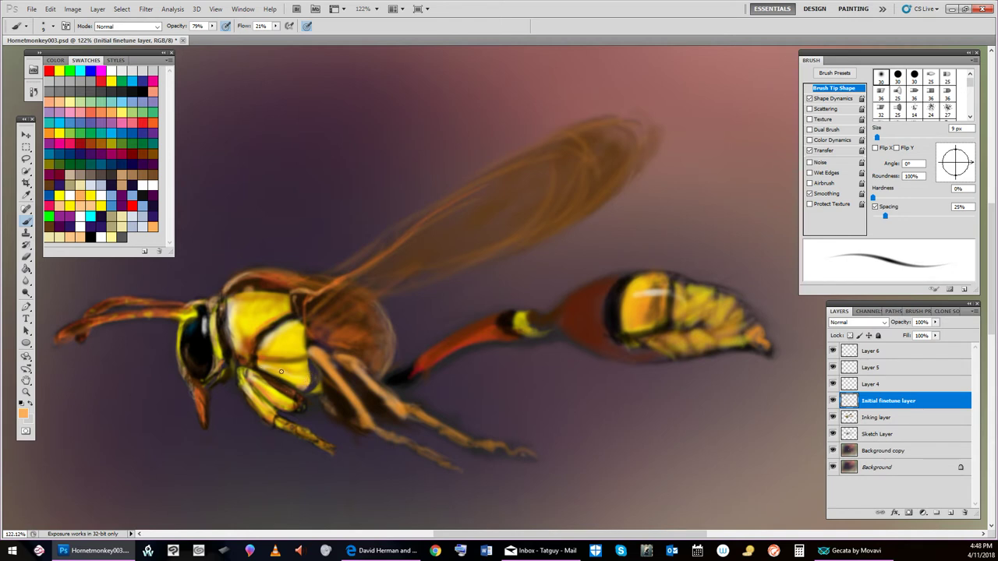
pyautogui.press(']')
pyautogui.press(']')
pyautogui.press(']')
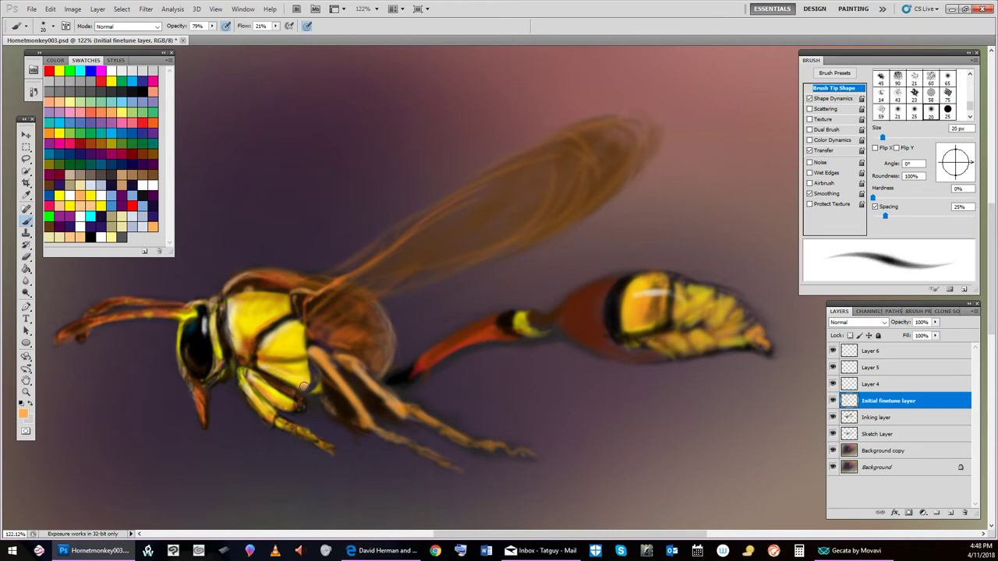
pyautogui.moveTo(304, 386)
pyautogui.mouseDown()
pyautogui.moveTo(268, 367)
pyautogui.moveTo(306, 389)
pyautogui.moveTo(275, 372)
pyautogui.moveTo(261, 378)
pyautogui.moveTo(326, 410)
pyautogui.moveTo(266, 378)
pyautogui.moveTo(298, 383)
pyautogui.moveTo(265, 377)
pyautogui.moveTo(287, 377)
pyautogui.moveTo(295, 353)
pyautogui.moveTo(253, 338)
pyautogui.moveTo(298, 360)
pyautogui.moveTo(323, 403)
pyautogui.mouseUp()
pyautogui.press('shift+')
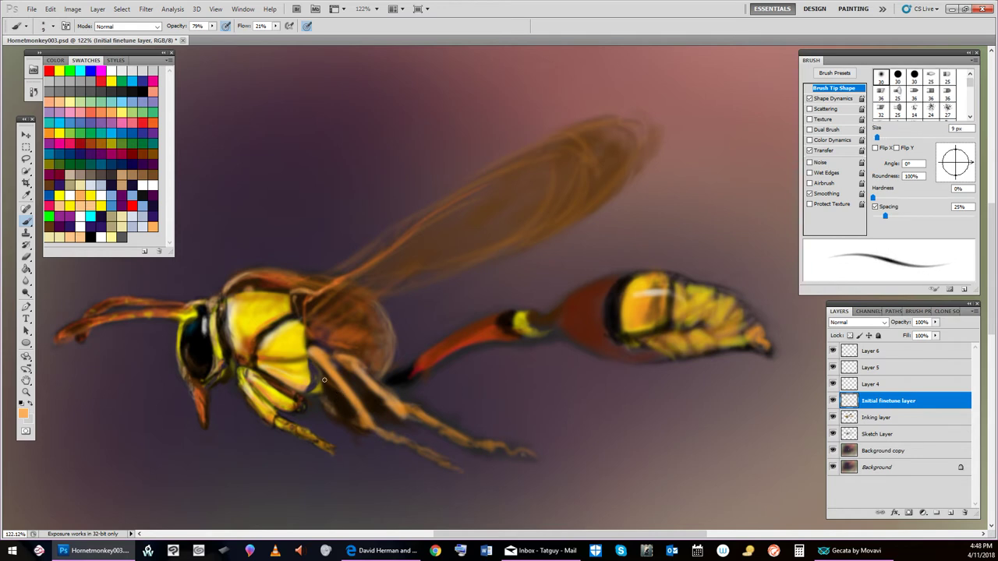
pyautogui.press('[')
# Trim the yellow thorax's rear edge on the Inking layer with a 15 px eraser, and retouch it with a small yellow brush.
pyautogui.click(26, 256)
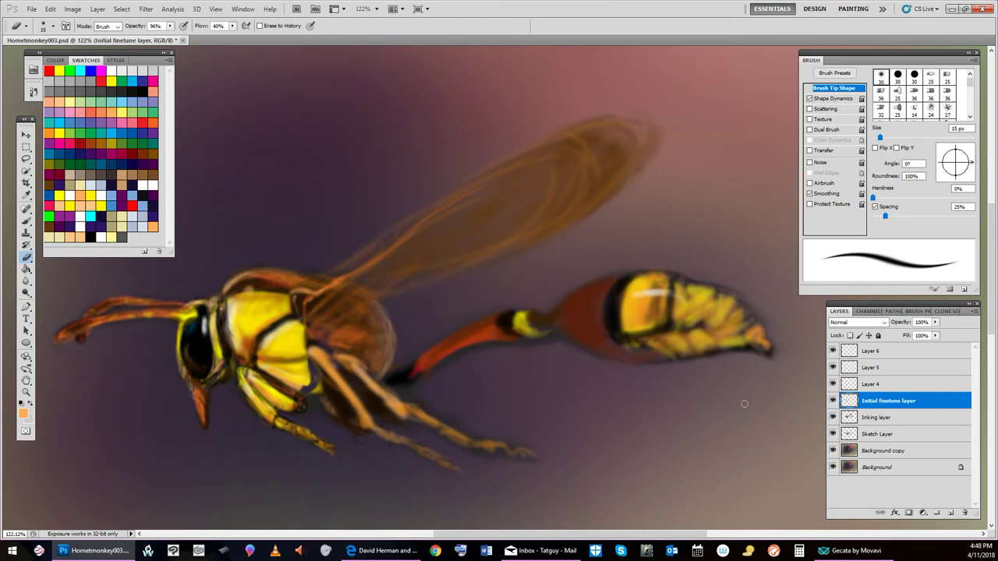
pyautogui.click(903, 421)
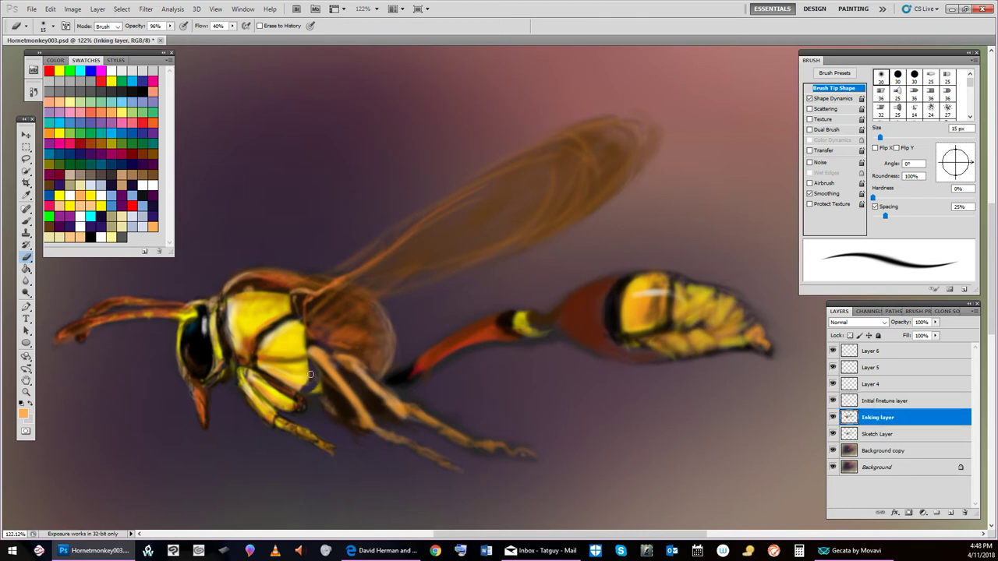
pyautogui.click(94, 197)
pyautogui.click(26, 196)
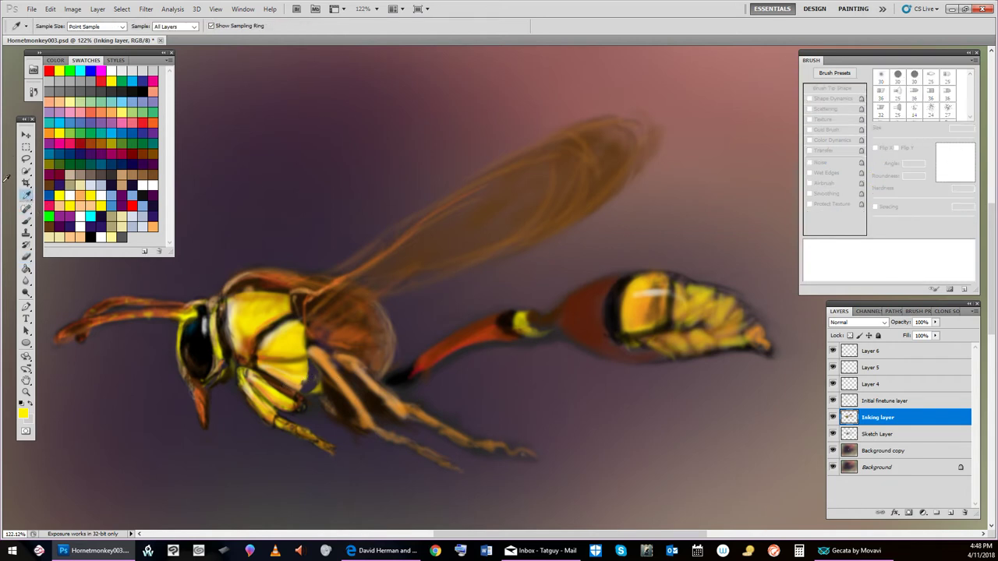
pyautogui.click(27, 222)
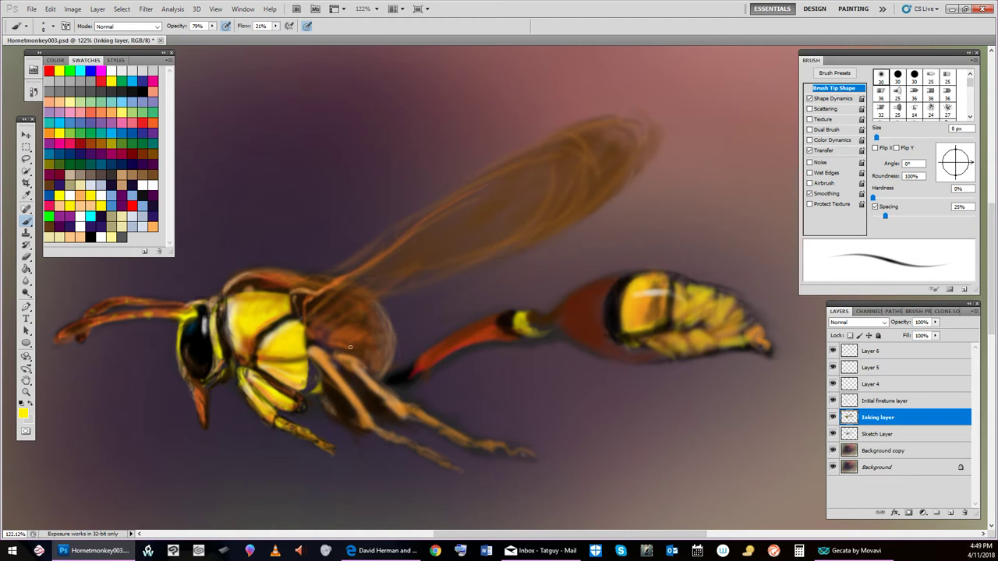
pyautogui.press(']')
pyautogui.press(']')
# Erase the dark brown patch between the lower thorax and rear legs on the Inking layer at 10 to 30 px, choosing brown as foreground colour.
pyautogui.click(26, 256)
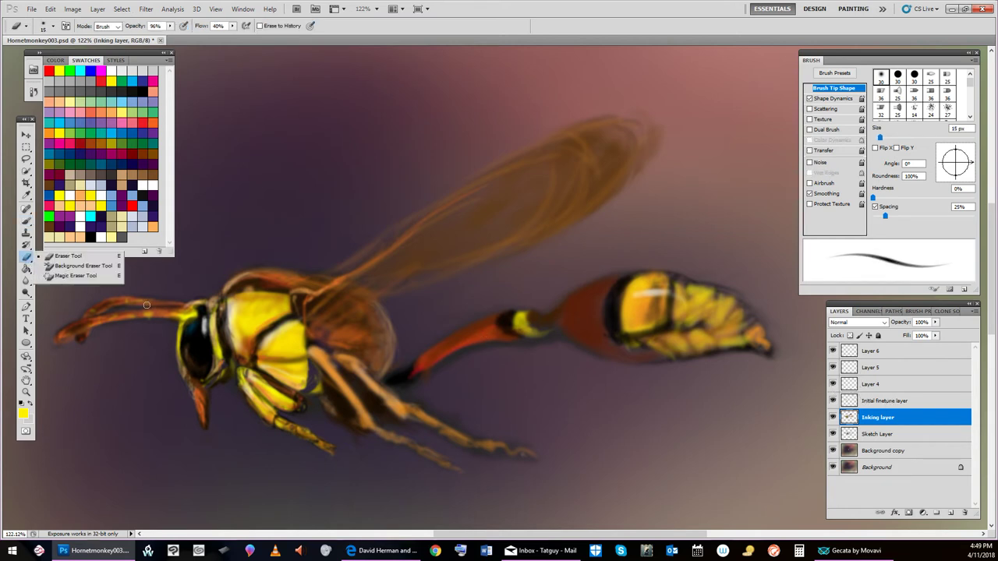
pyautogui.click(321, 390)
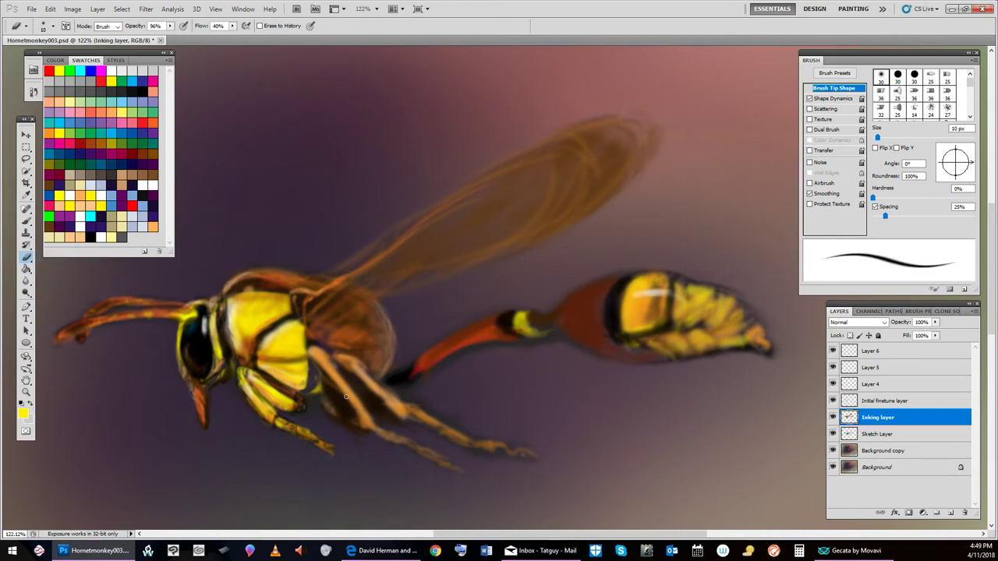
pyautogui.press(']')
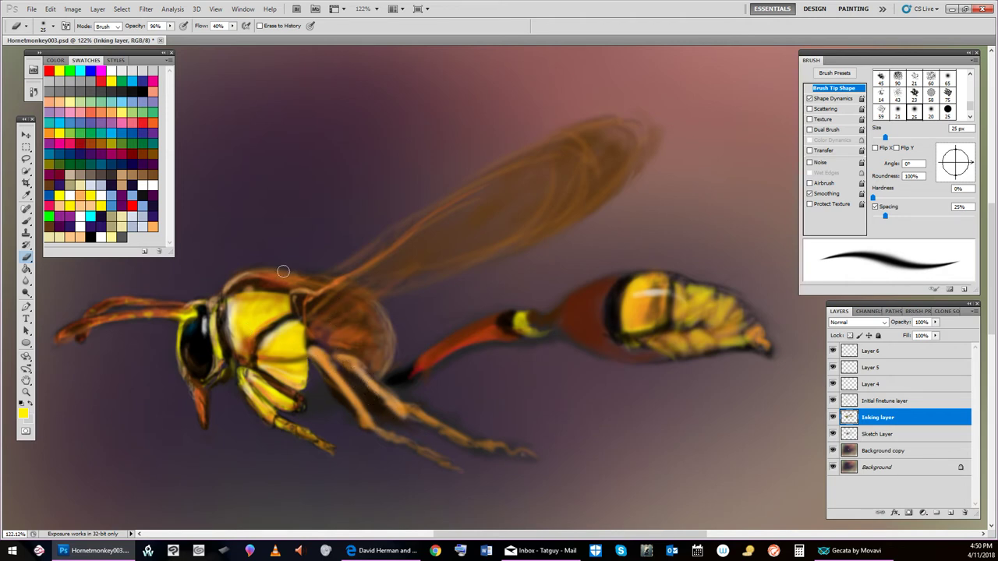
pyautogui.click(93, 143)
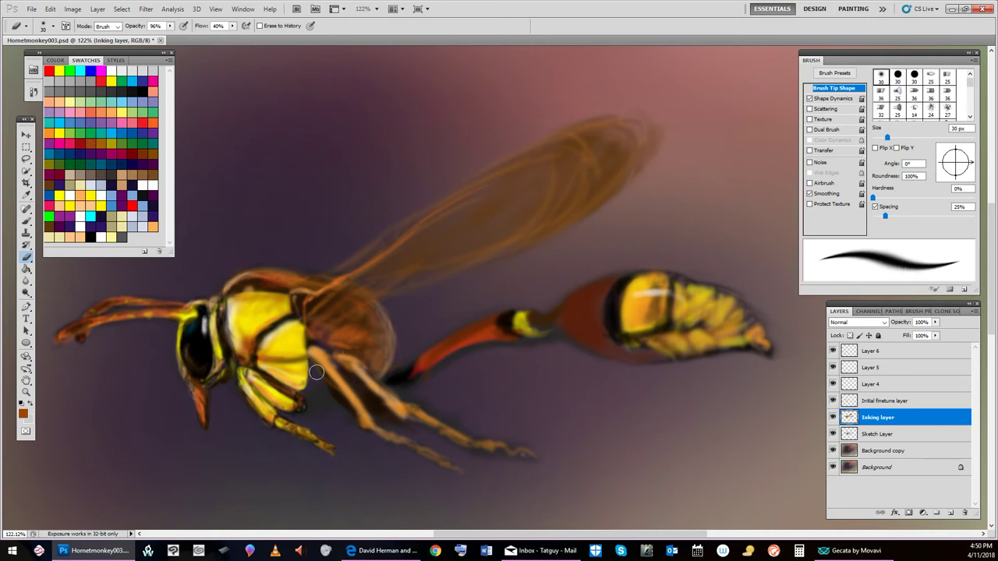
pyautogui.press(']')
pyautogui.press('[')
pyautogui.press('[')
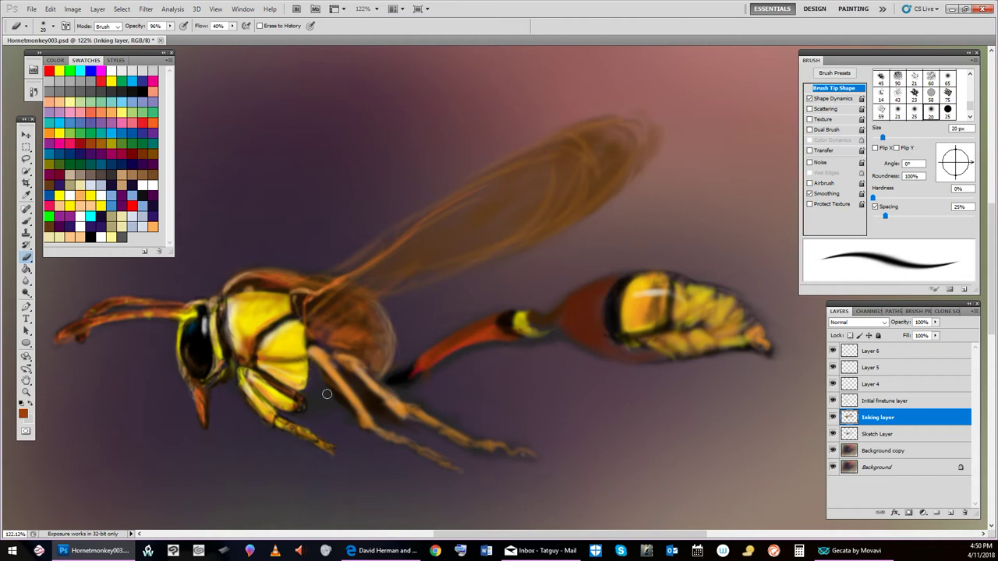
# Paint the gap between the lower thorax and rear legs reddish brown at 10 and 15 px on the Inking layer, adding a light tan touch.
pyautogui.click(27, 222)
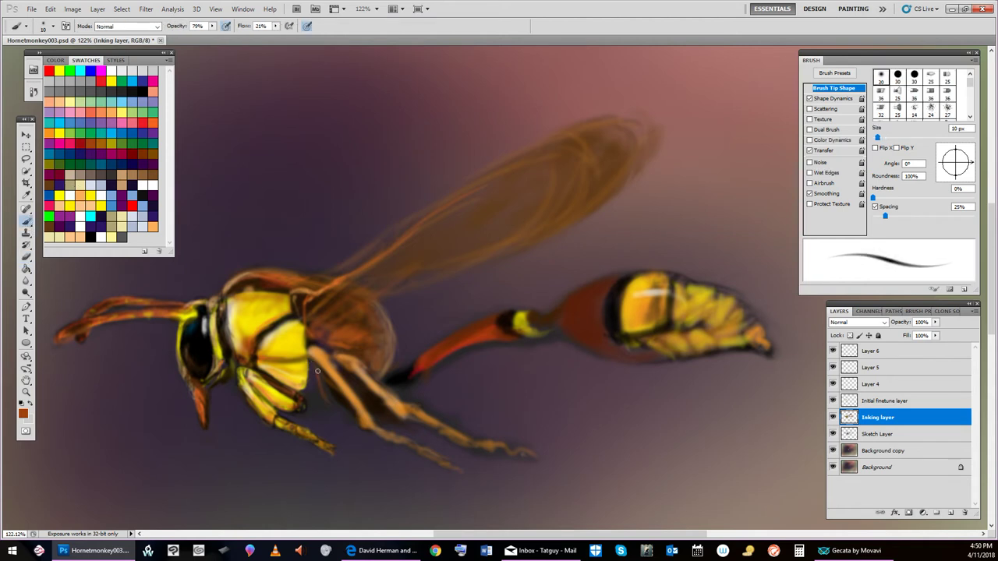
pyautogui.press(']')
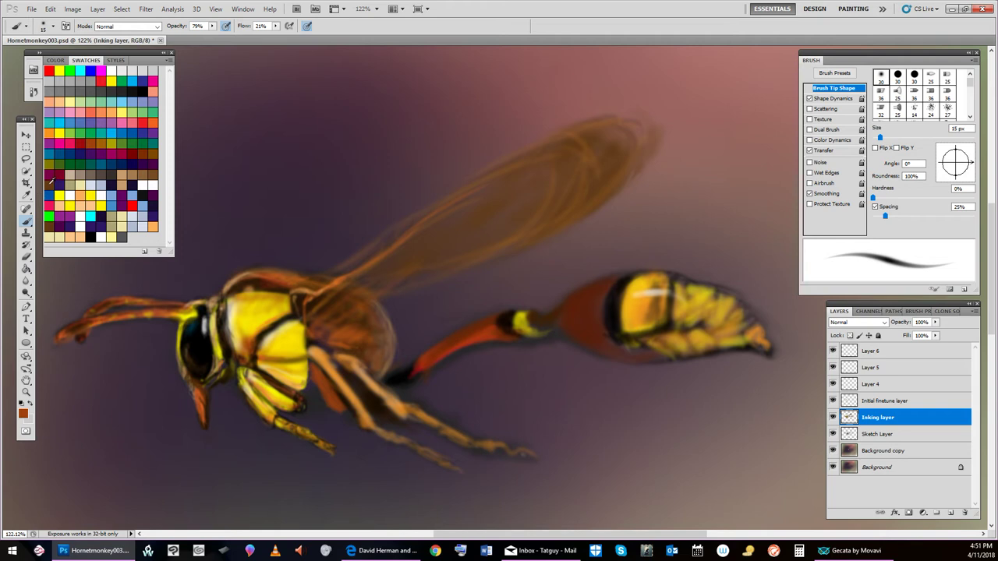
pyautogui.click(125, 171)
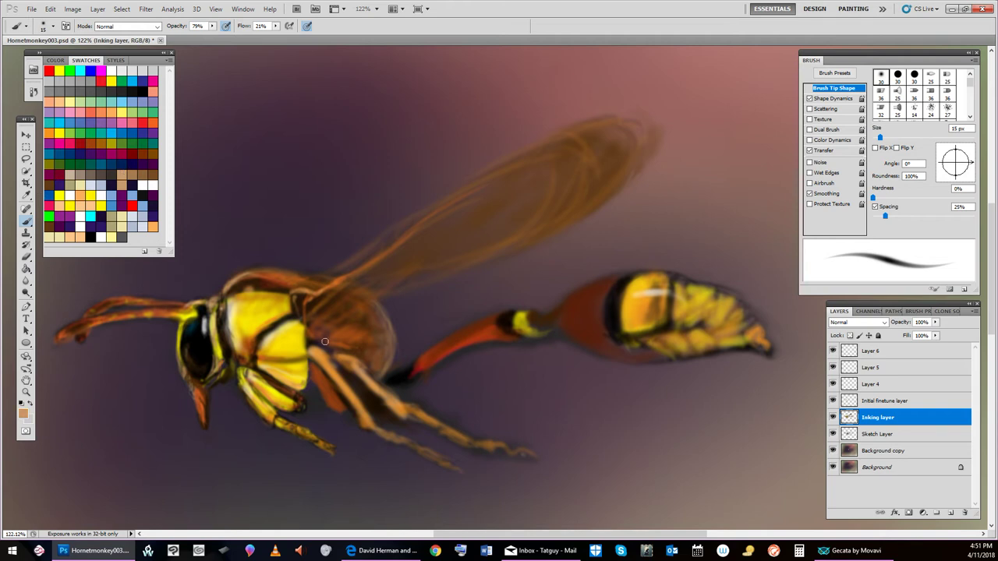
pyautogui.click(310, 388)
# Shade the reddish-brown patch behind the lower thorax with brown and very dark brown using the 15 px brush.
pyautogui.click(49, 227)
pyautogui.click(23, 413)
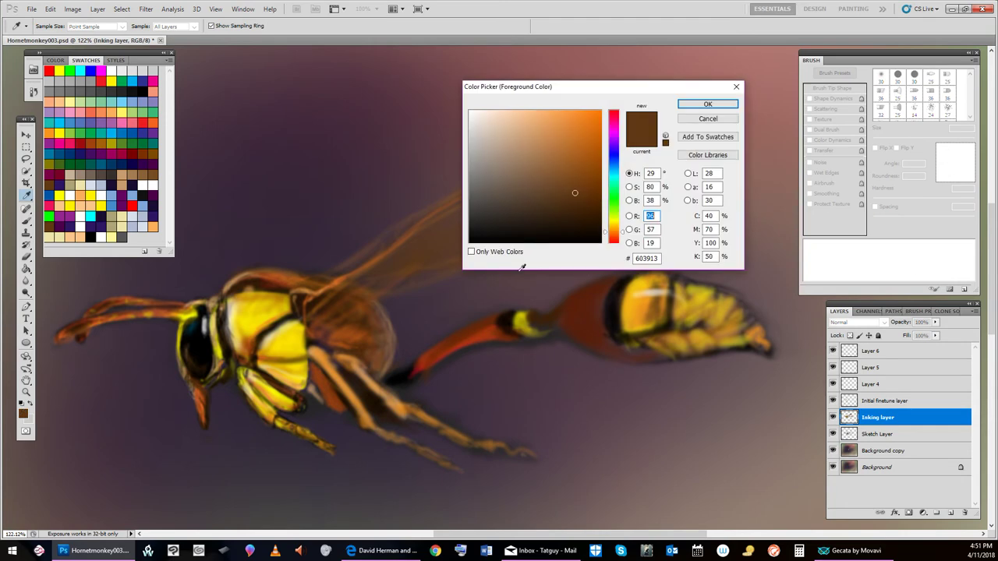
pyautogui.click(713, 105)
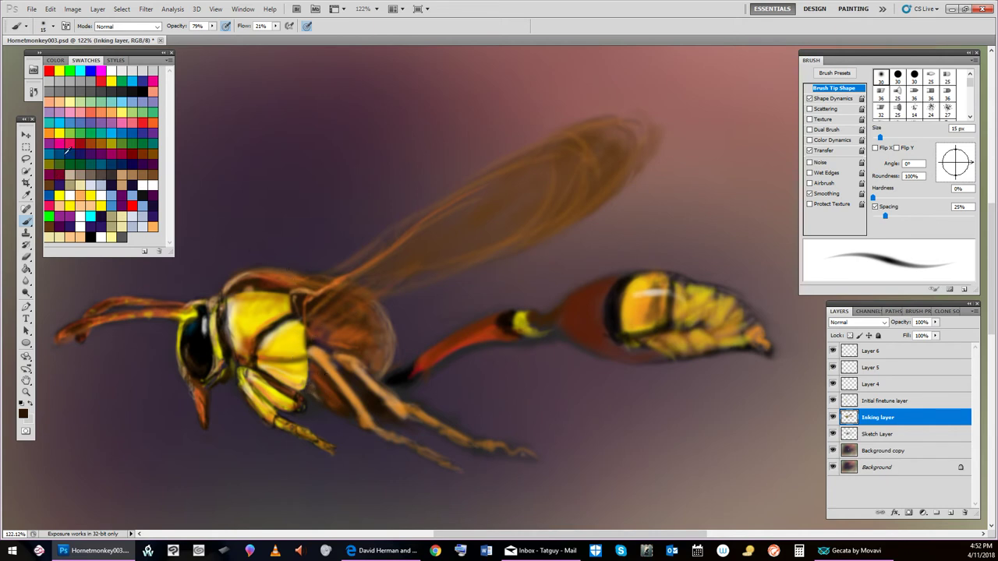
# Outline the upper part of the front rear leg in black with the brush reduced to 8 px.
pyautogui.click(142, 91)
pyautogui.press('[')
pyautogui.press('[')
pyautogui.press('[')
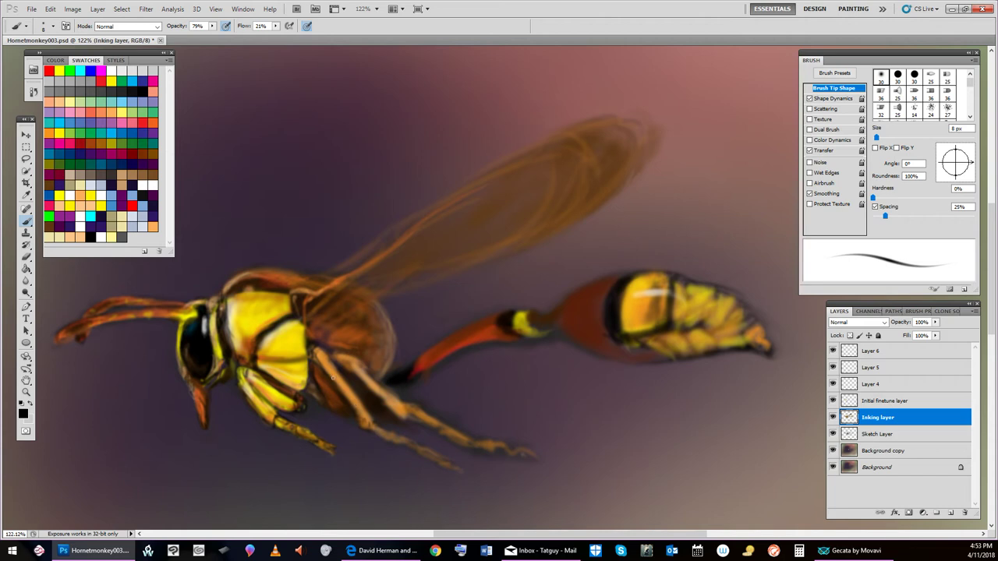
pyautogui.moveTo(316, 357); pyautogui.dragTo(362, 403)
# Set the foreground colour to very dark brown #211101 and deepen the shading around the upper rear legs.
pyautogui.click(24, 412)
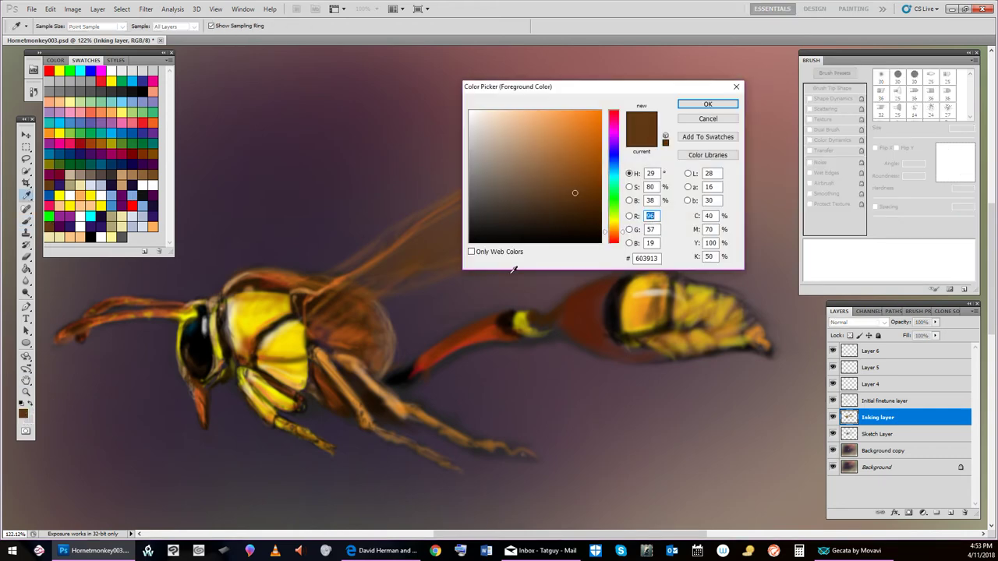
pyautogui.click(596, 223)
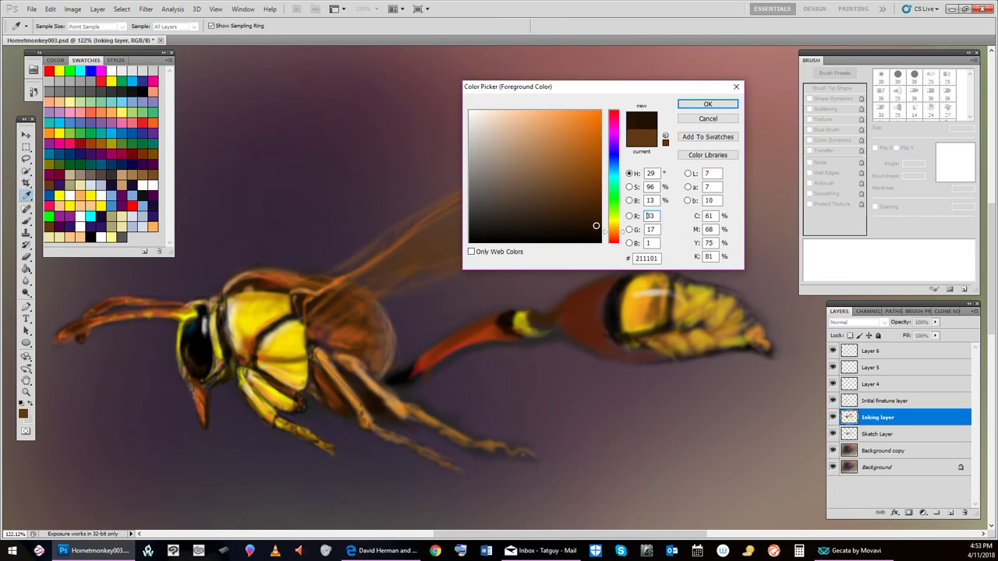
pyautogui.click(707, 103)
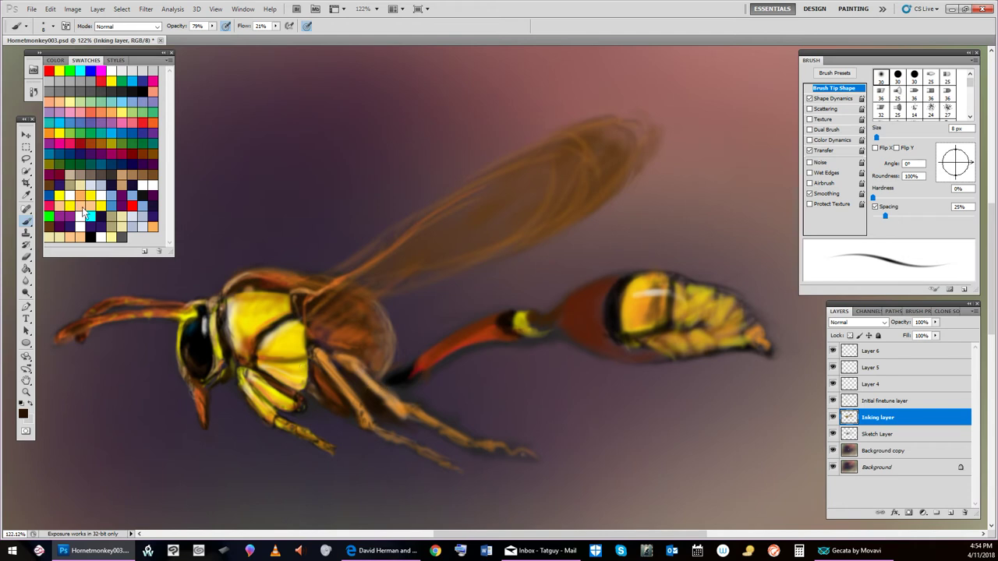
# Tint the front rear leg with a dark red swatch on the Inking layer, using brush sizes between 10 and 20 px.
pyautogui.click(50, 184)
pyautogui.click(151, 154)
pyautogui.press(']')
pyautogui.press(']')
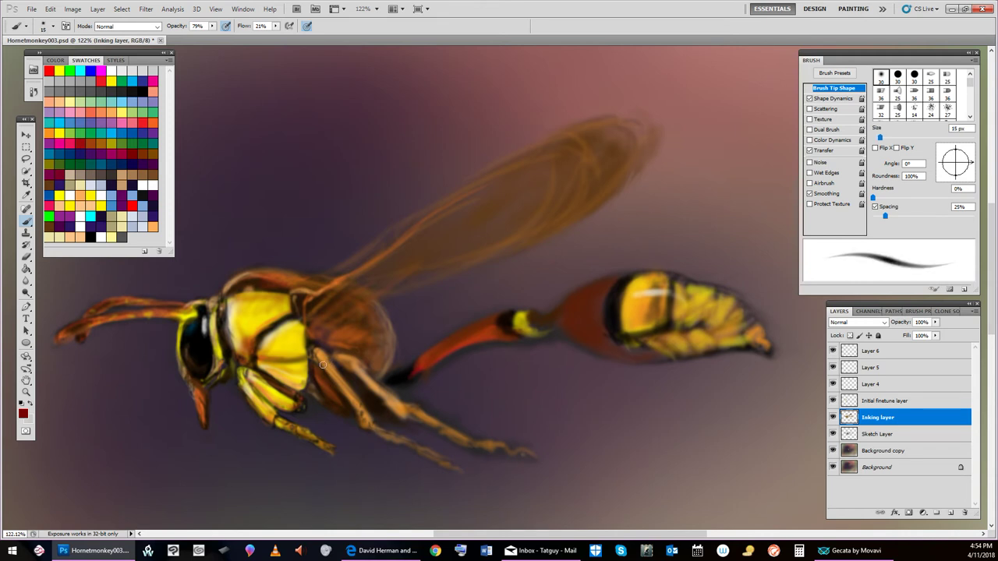
pyautogui.press('[')
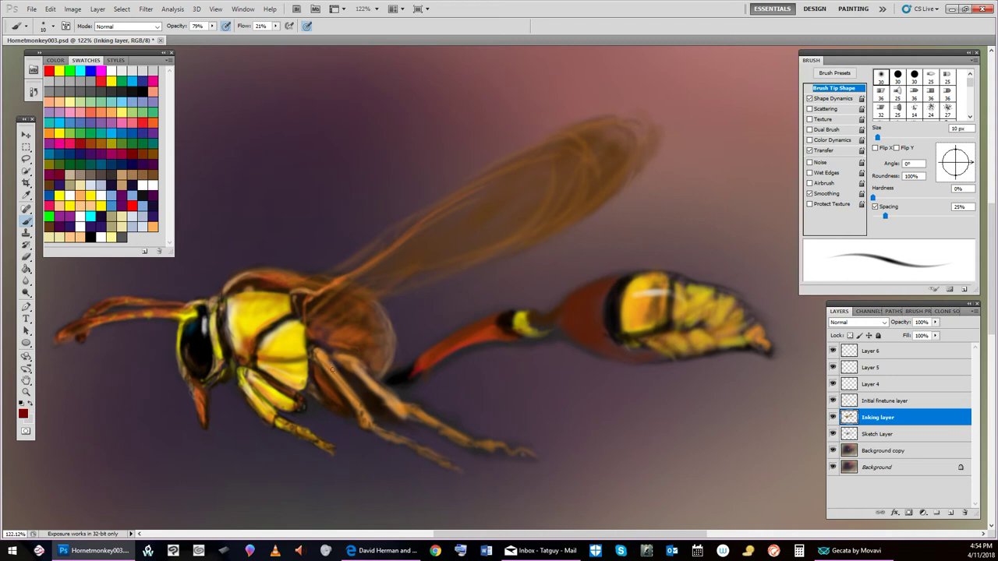
pyautogui.press(']')
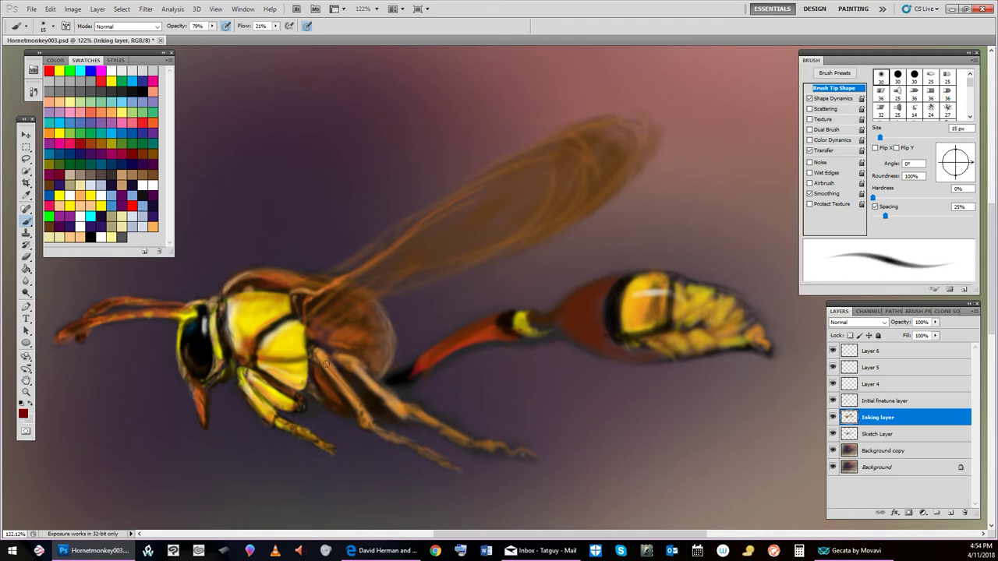
pyautogui.press('.')
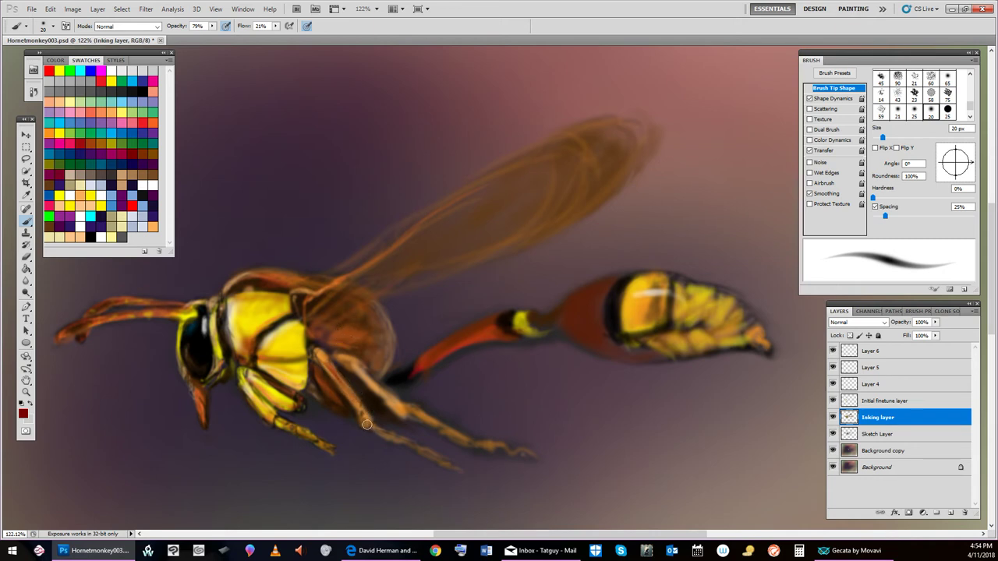
pyautogui.hotkey('shift', ',')
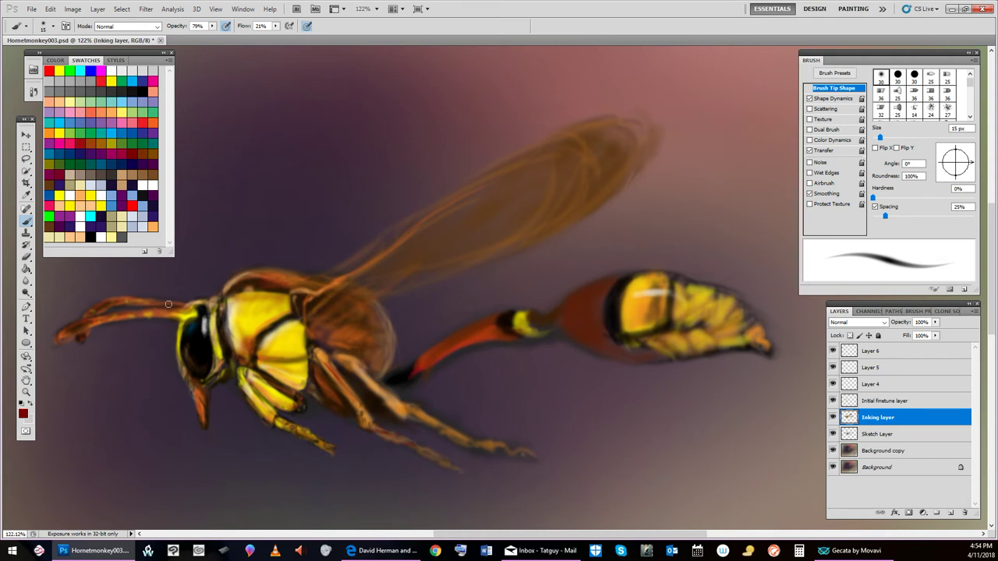
# Erase the tip of the lower rear leg on the Inking layer with a 20 px eraser.
pyautogui.click(27, 256)
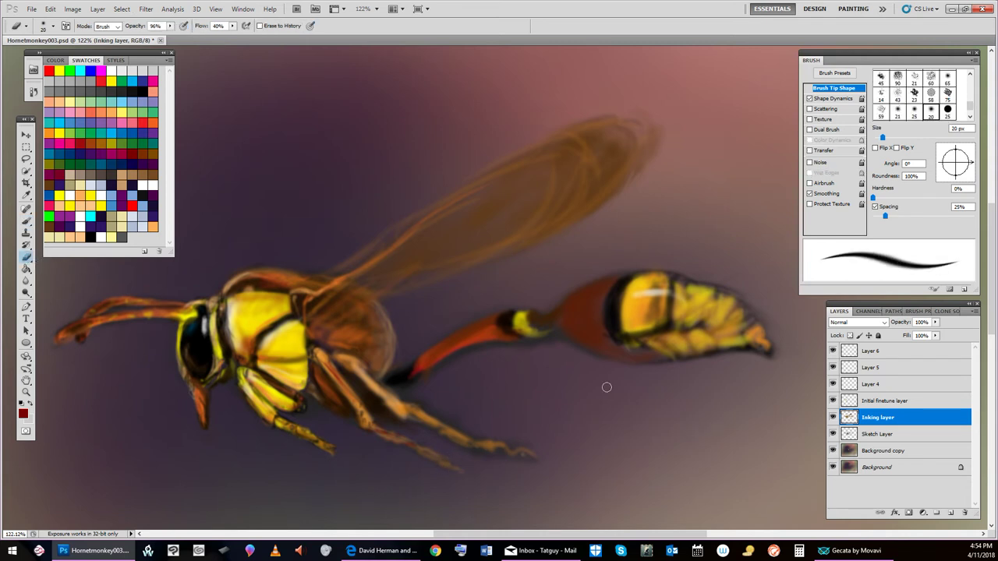
pyautogui.click(909, 435)
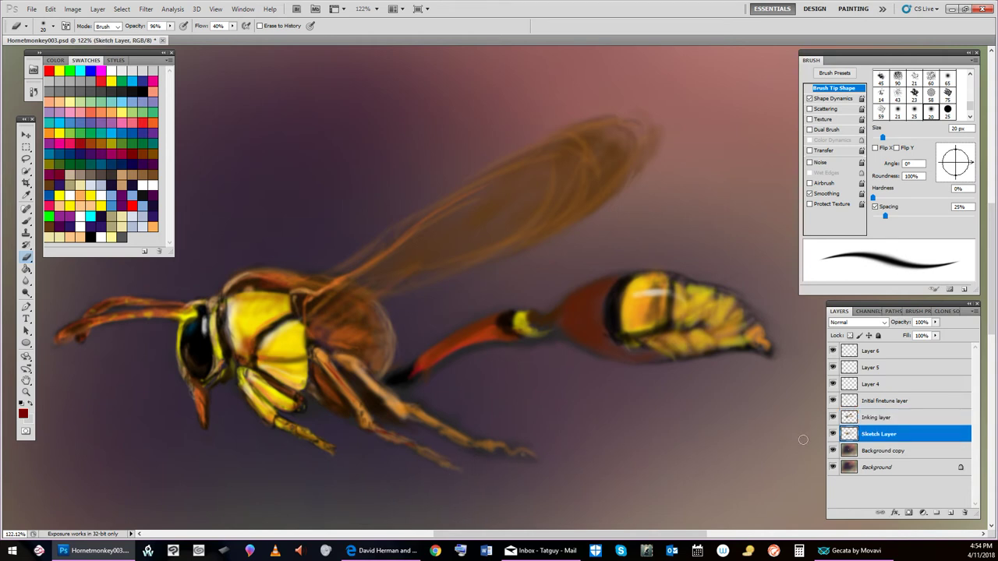
pyautogui.click(877, 419)
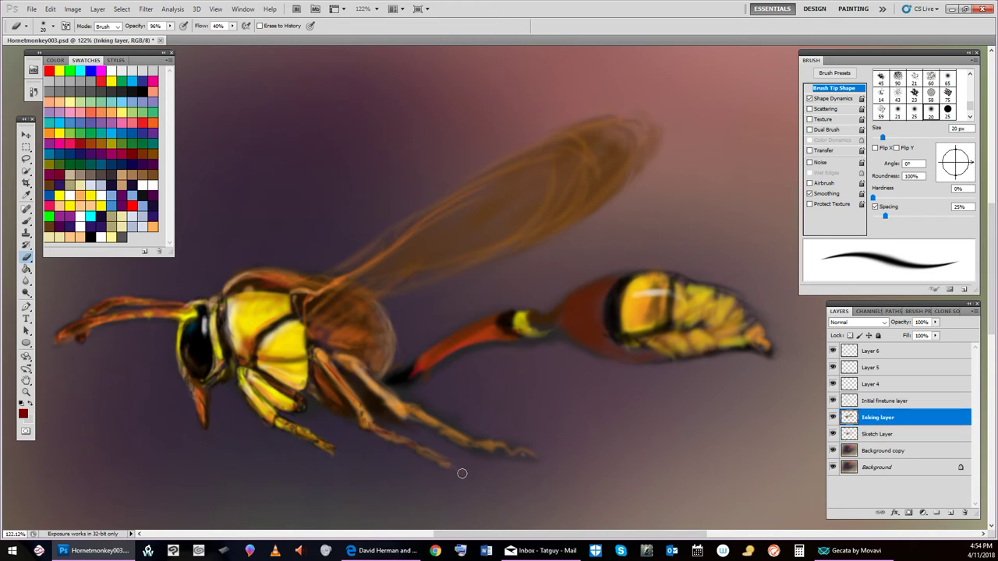
pyautogui.moveTo(462, 473)
pyautogui.mouseDown()
pyautogui.moveTo(448, 450)
pyautogui.moveTo(420, 484)
pyautogui.mouseUp()
# Save the painting to the Desktop as Hornetmonkey004.psd in Photoshop format with Maximize Compatibility on.
pyautogui.click(32, 9)
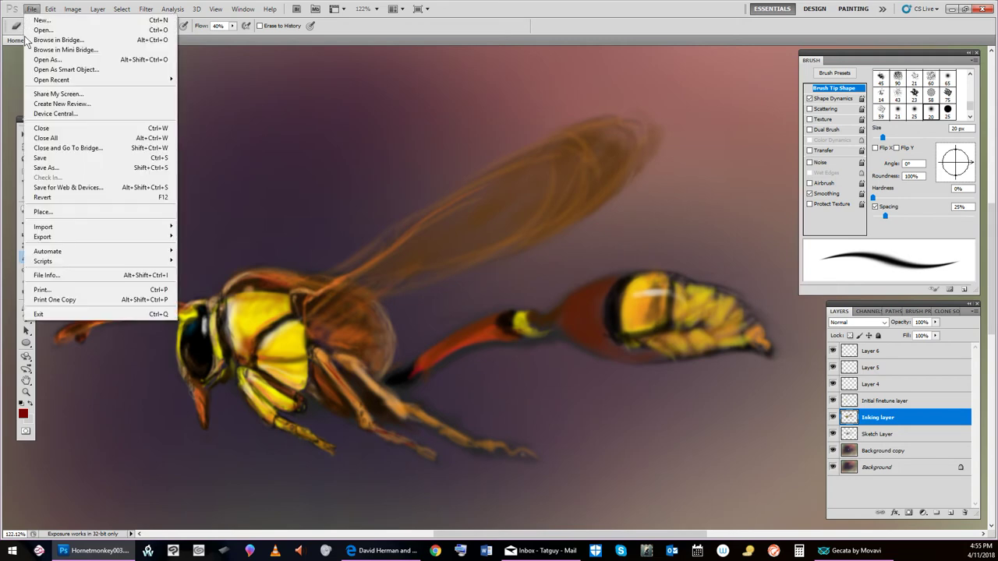
pyautogui.click(100, 165)
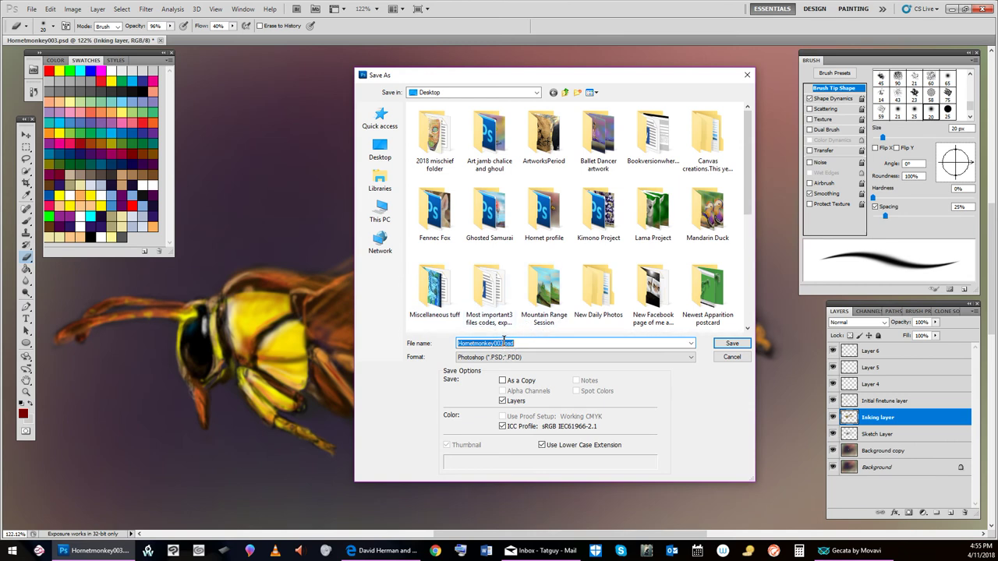
pyautogui.click(504, 343)
pyautogui.moveTo(503, 343); pyautogui.dragTo(499, 343)
pyautogui.write('4')
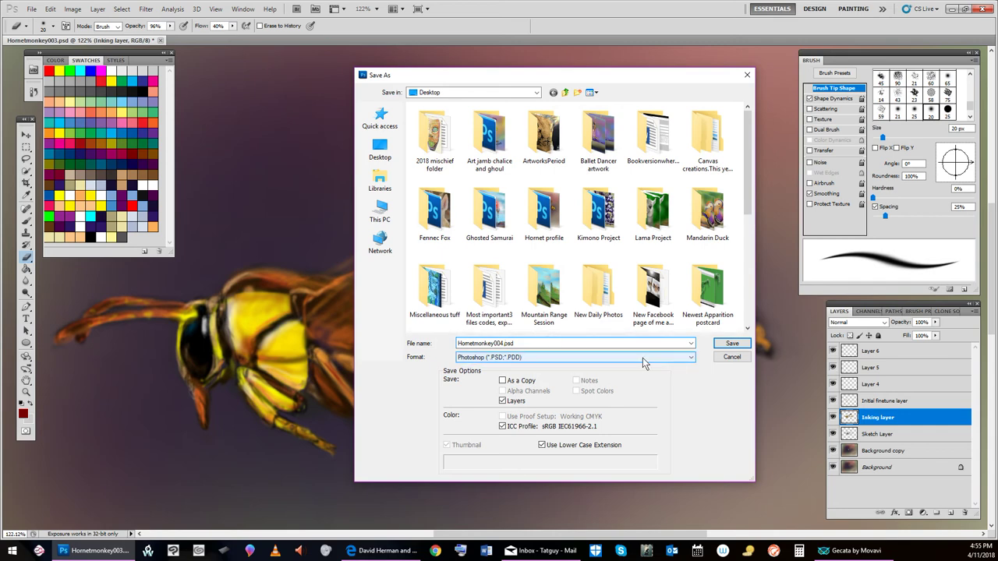
pyautogui.click(380, 149)
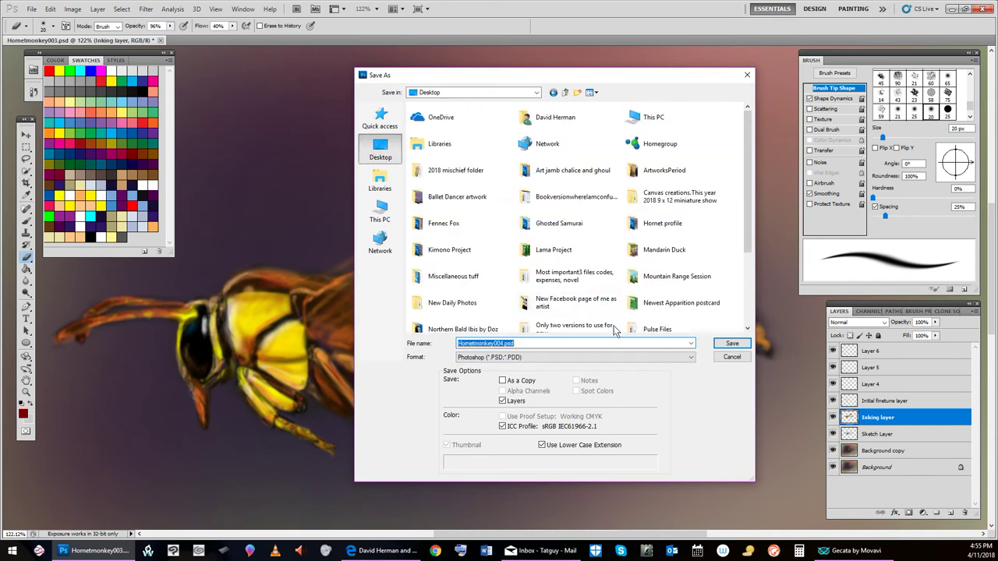
pyautogui.click(736, 345)
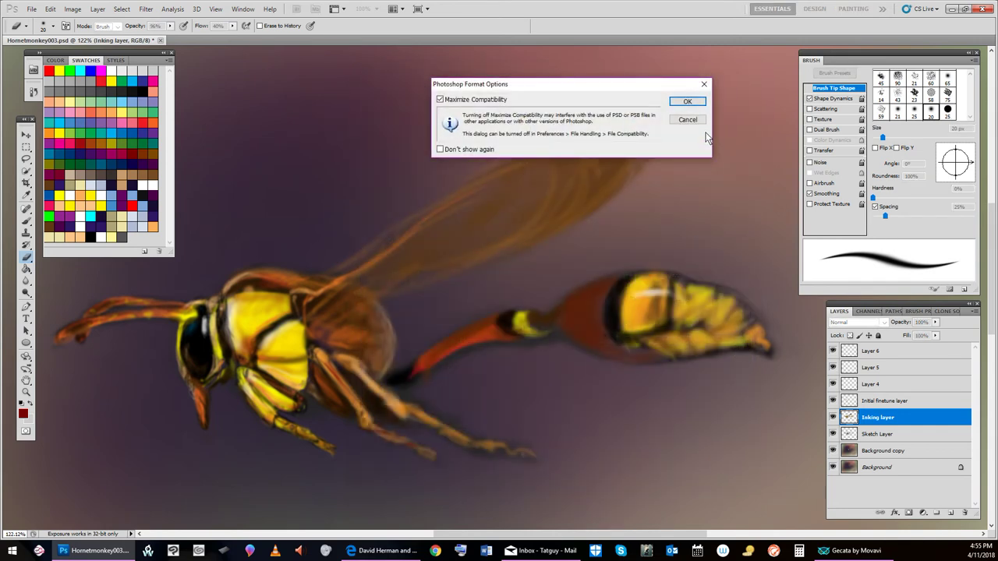
pyautogui.click(687, 101)
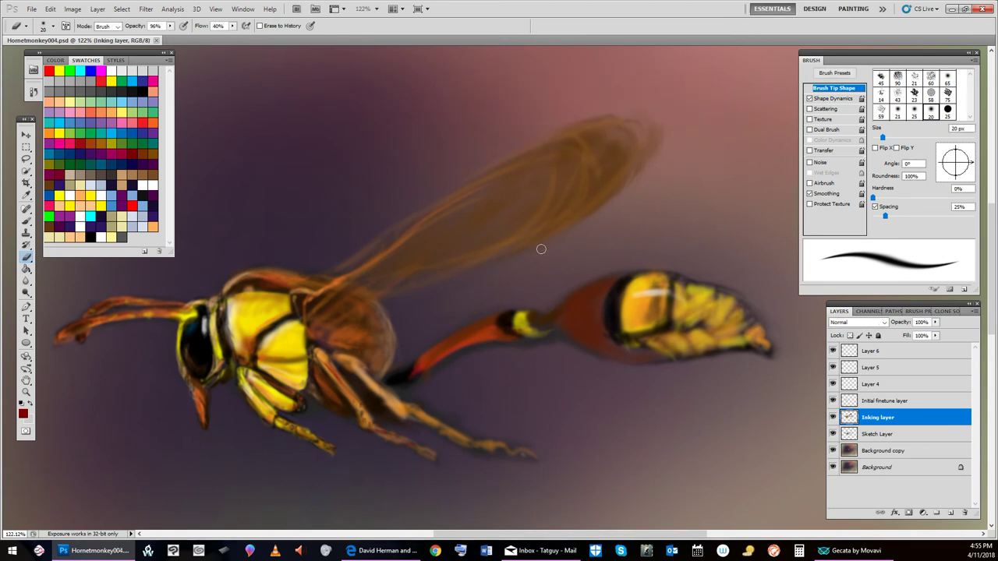
# Save a JPEG copy to the Desktop as Hornetmonkey004.jpg at maximum quality 12, Baseline ("Standard").
pyautogui.click(32, 9)
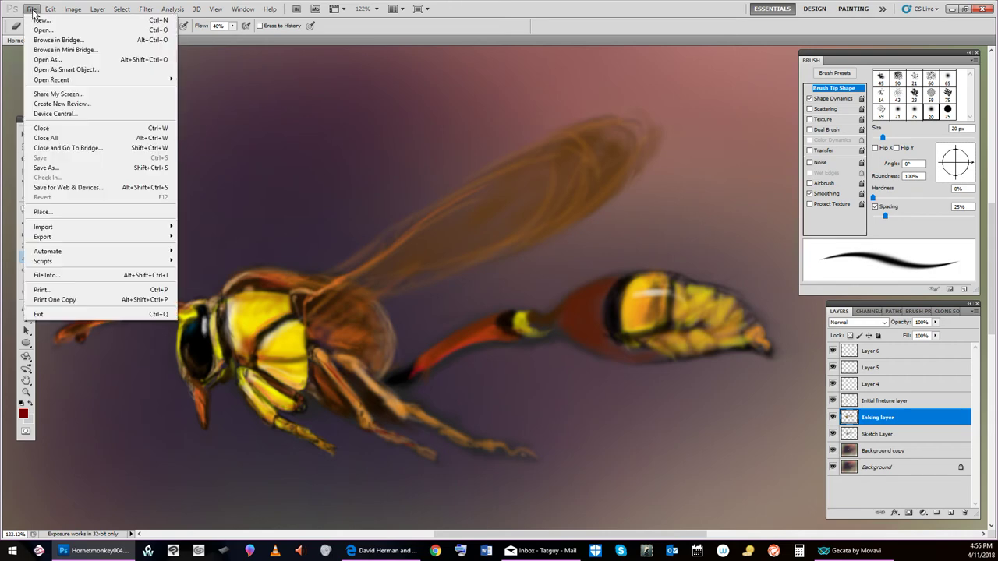
pyautogui.click(61, 170)
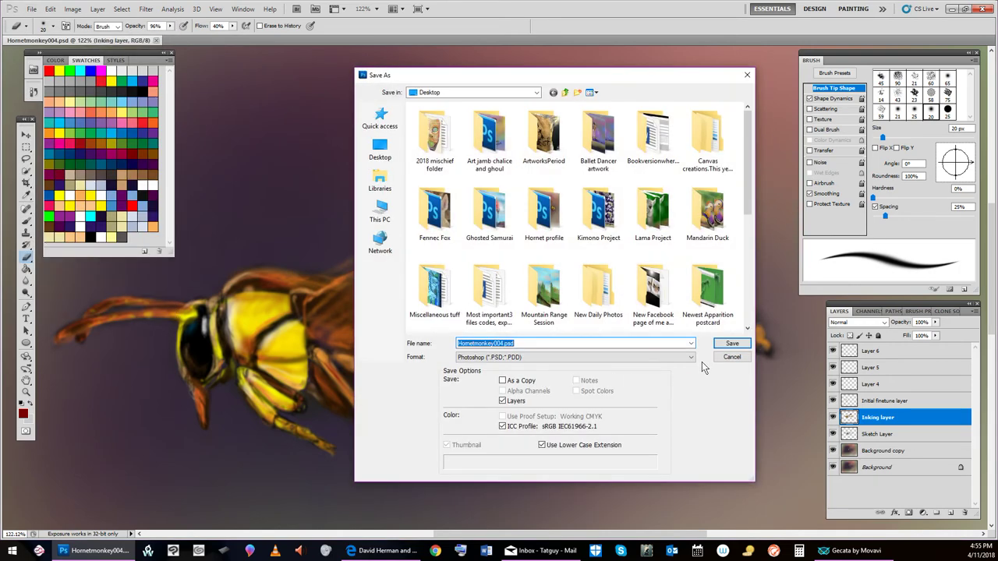
pyautogui.click(691, 358)
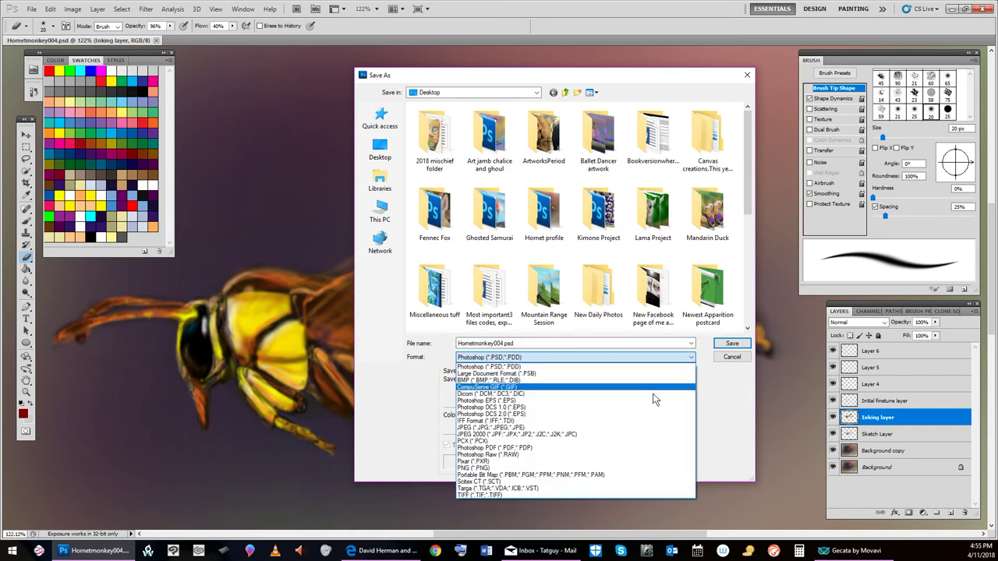
pyautogui.click(594, 427)
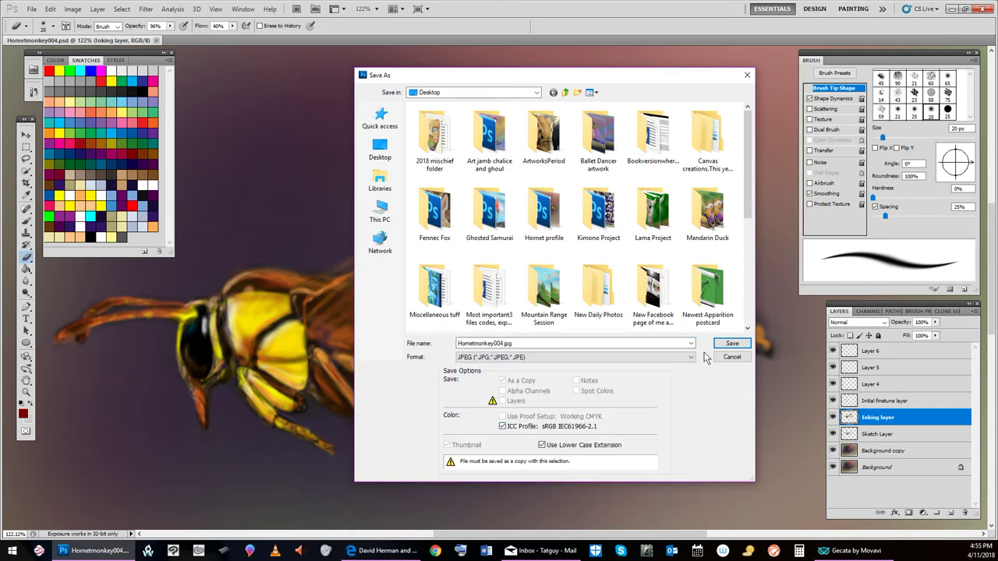
pyautogui.click(380, 148)
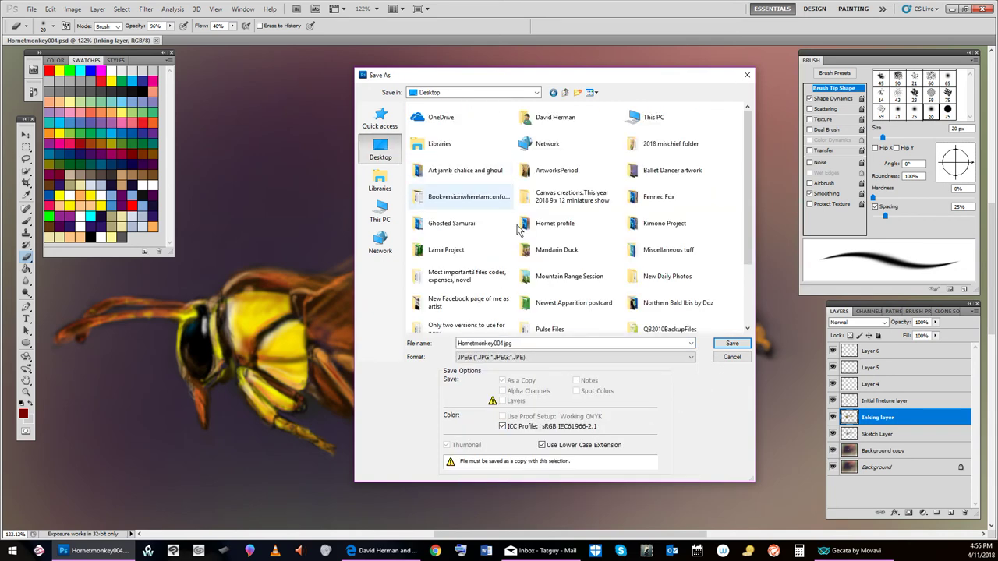
pyautogui.click(732, 344)
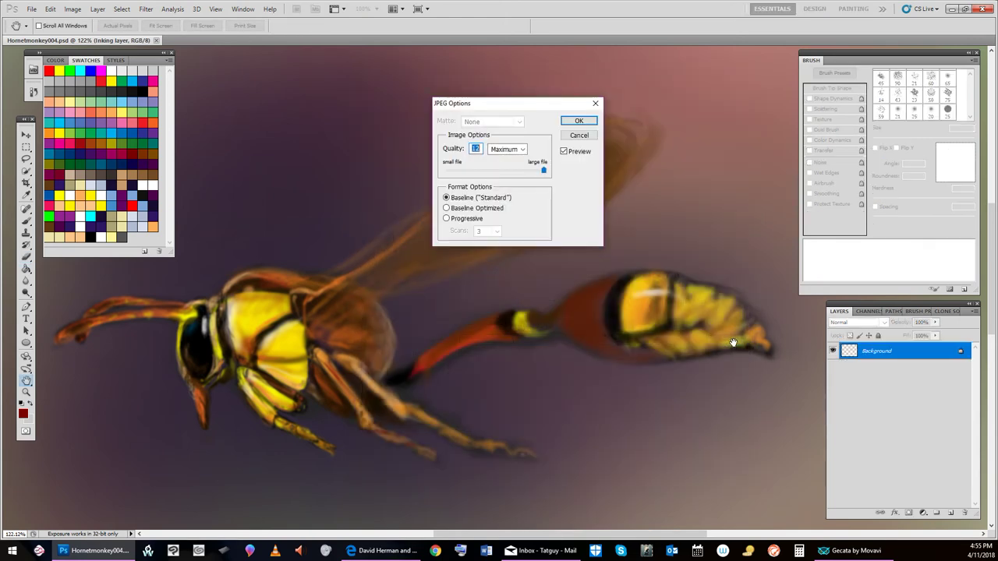
pyautogui.click(579, 121)
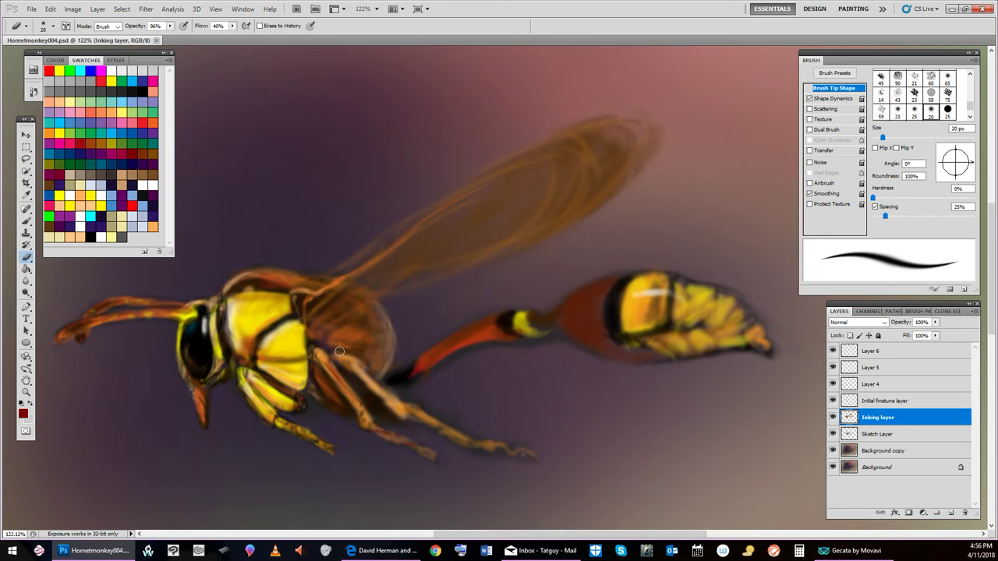
# Trim the upper edge of the far rear leg with the 20 px eraser, and retouch it with a 15 px brown brush.
pyautogui.moveTo(351, 363)
pyautogui.mouseDown()
pyautogui.moveTo(345, 351)
pyautogui.moveTo(378, 385)
pyautogui.mouseUp()
pyautogui.click(25, 221)
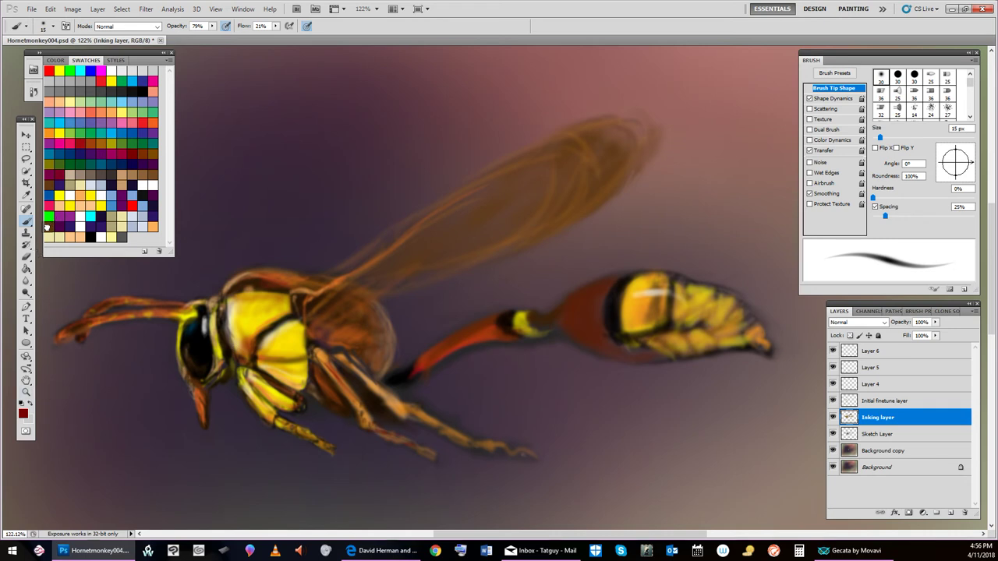
pyautogui.click(47, 227)
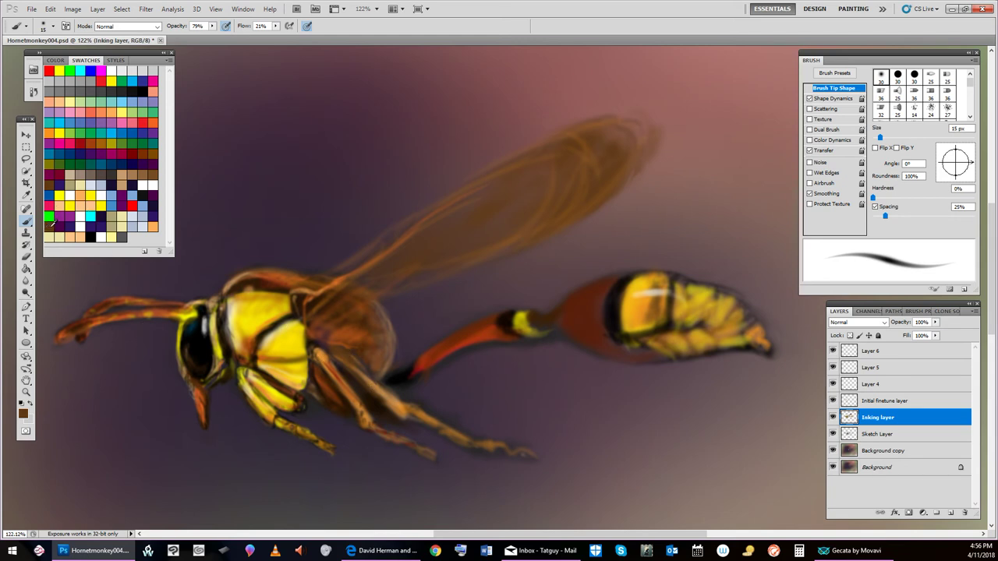
# Darken the brown rear part of the thorax on the Inking layer with a 15 px brush in very dark brown #371b01.
pyautogui.click(24, 413)
pyautogui.click(600, 215)
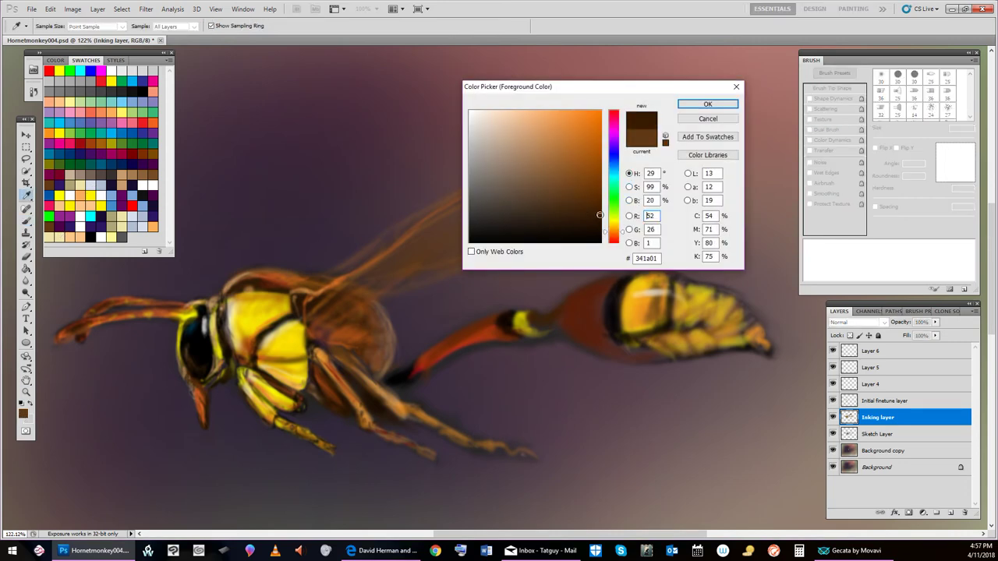
pyautogui.click(707, 104)
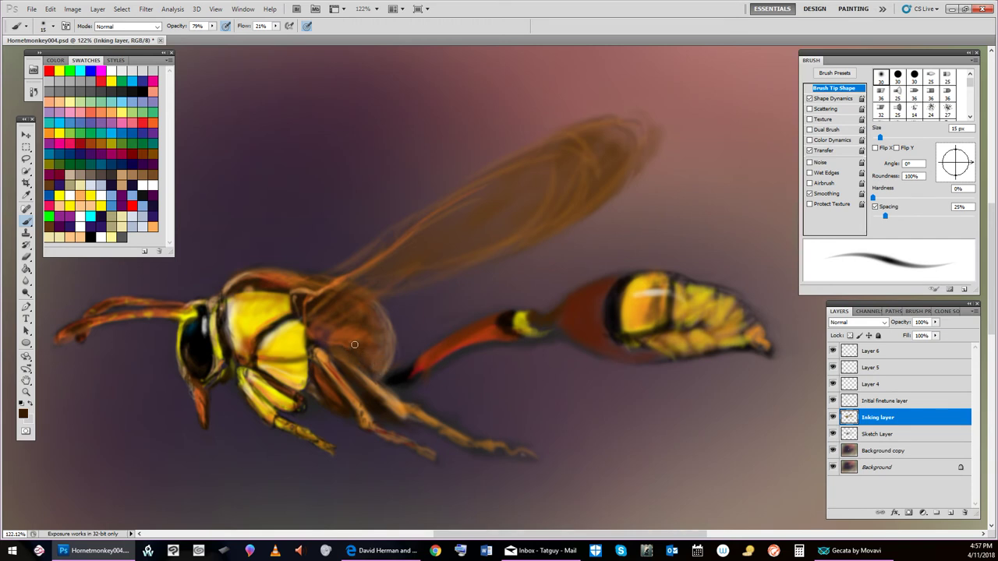
pyautogui.press('i')
pyautogui.click(25, 409)
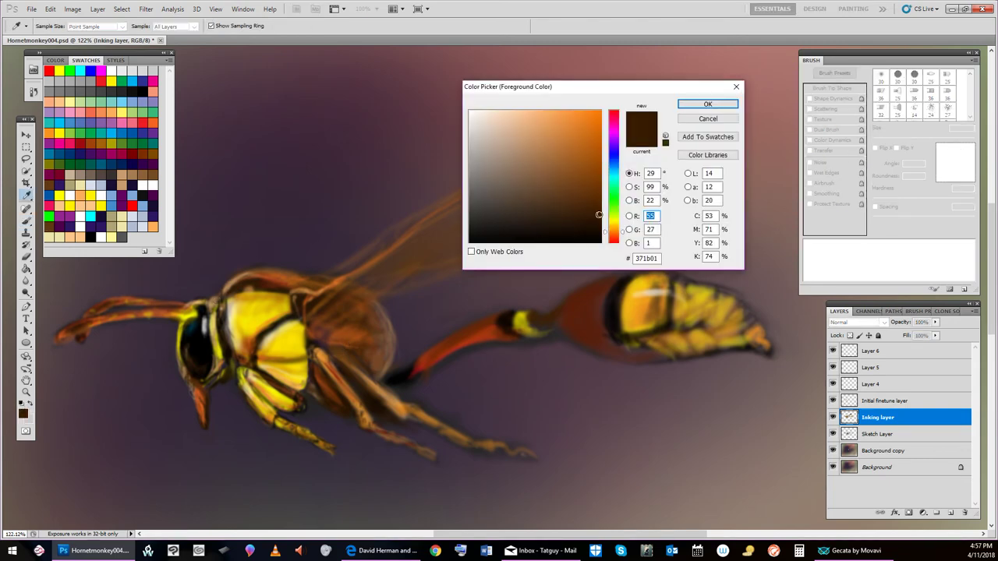
pyautogui.click(725, 103)
pyautogui.press('b')
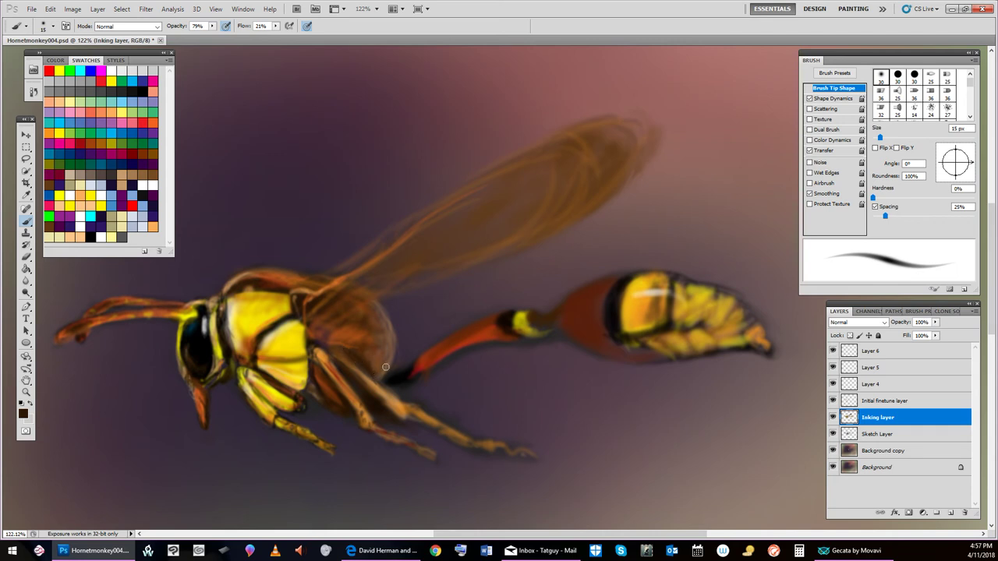
# Paint light orange highlights along the far rear leg on the Initial finetune layer, and tidy them with a 20 px eraser.
pyautogui.click(932, 402)
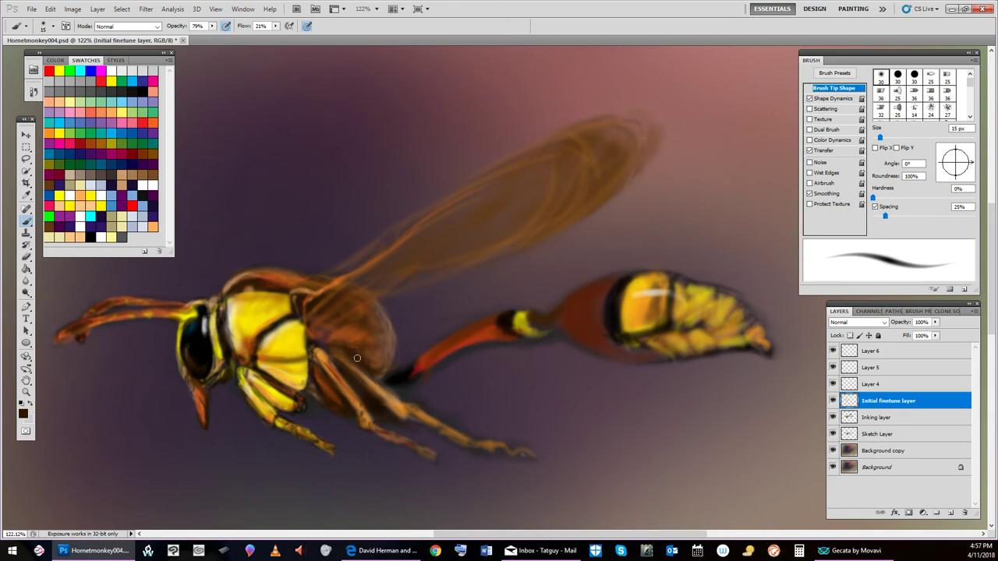
pyautogui.click(79, 189)
pyautogui.click(25, 257)
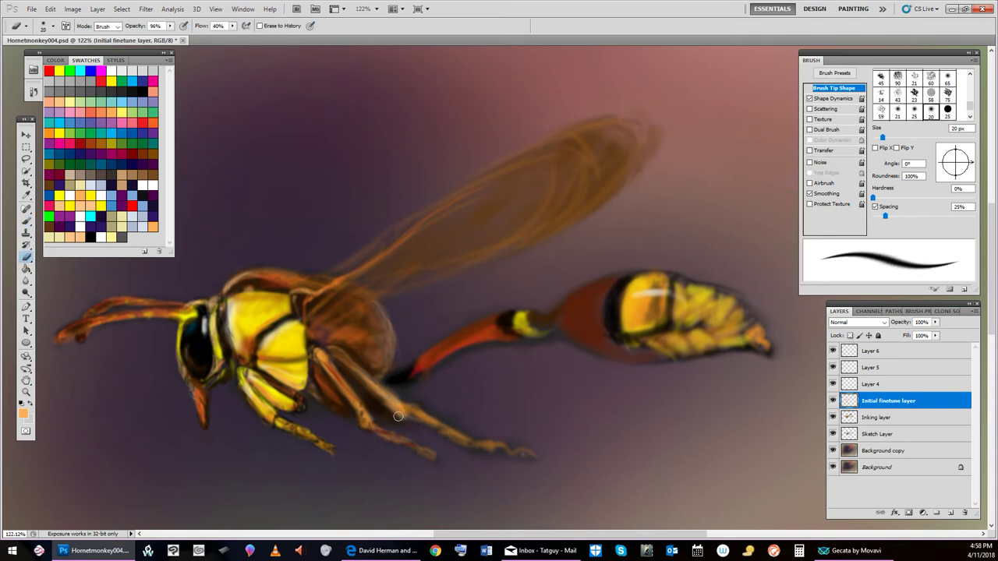
# Try erasing beside the far rear leg on the Inking layer, and step back three changes.
pyautogui.click(885, 417)
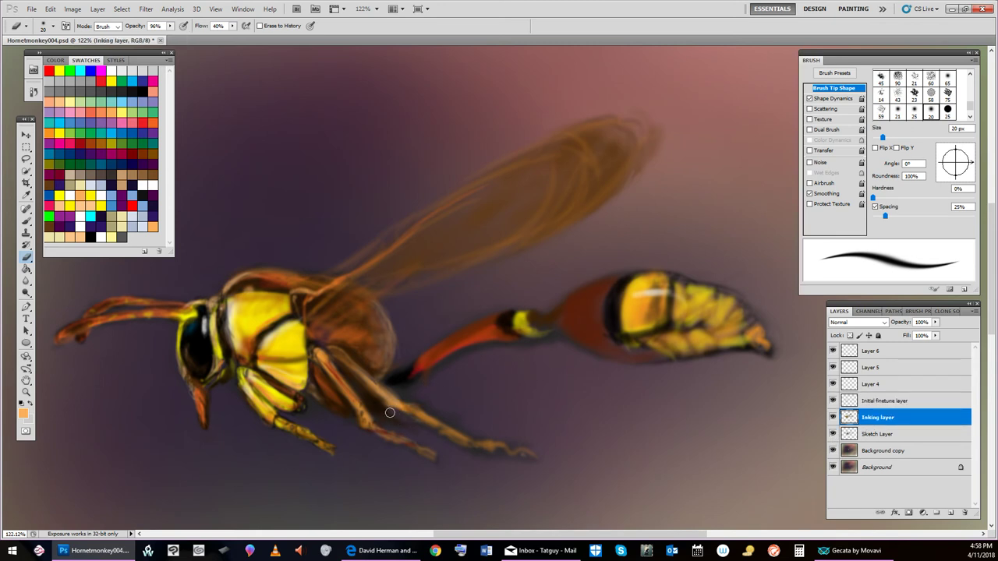
pyautogui.click(50, 9)
pyautogui.click(76, 39)
pyautogui.click(51, 9)
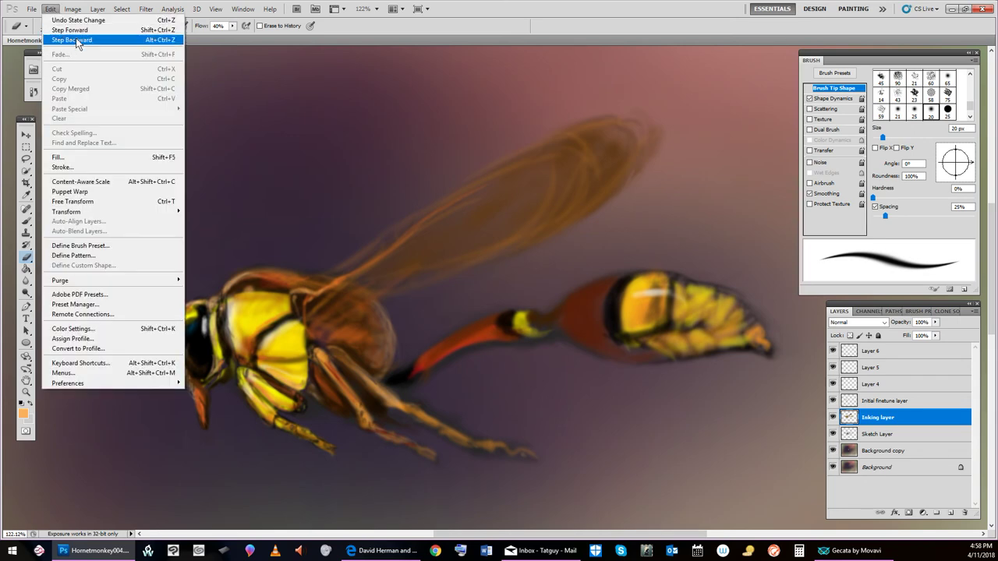
pyautogui.click(74, 39)
pyautogui.click(50, 9)
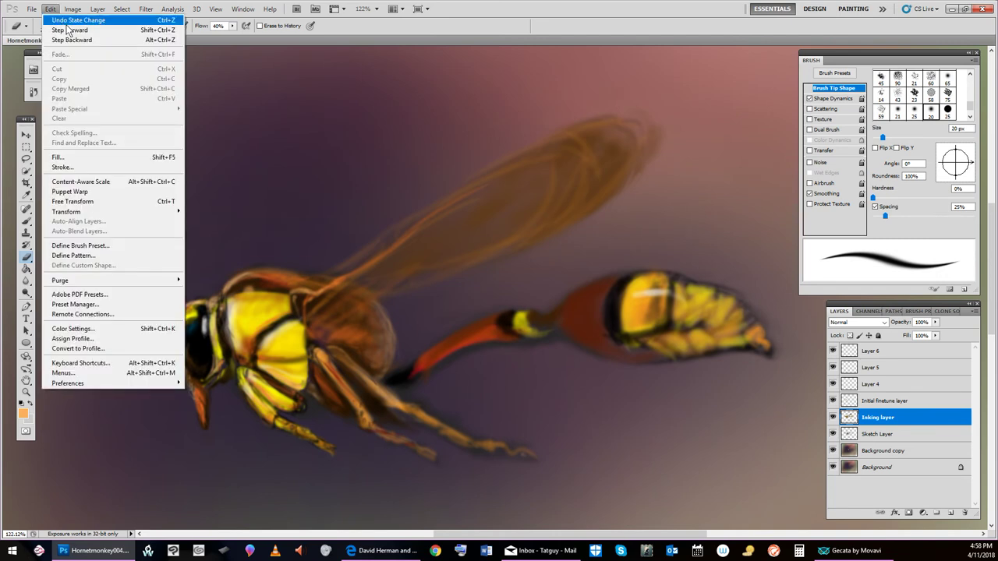
pyautogui.click(68, 39)
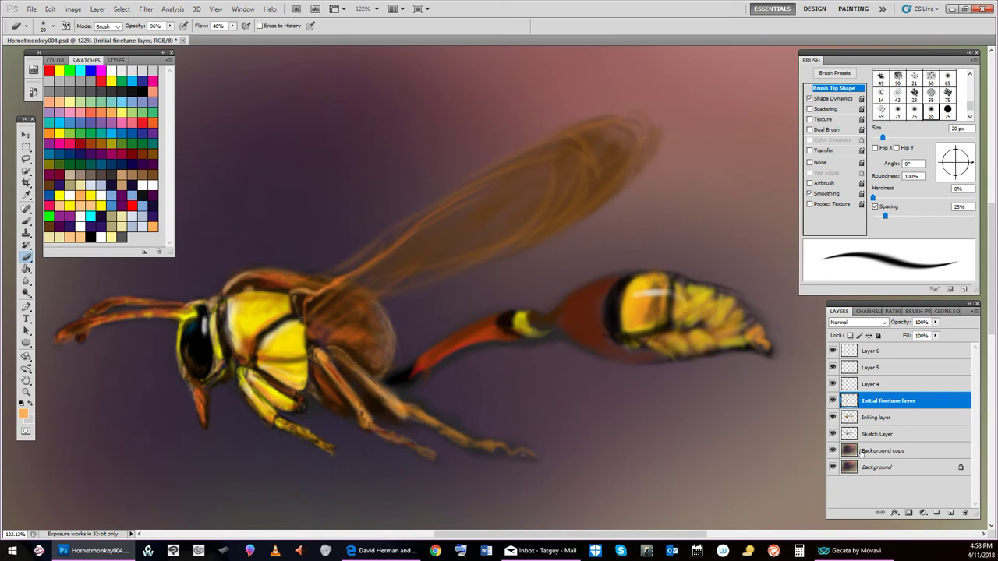
# Erase stray paint between the rear legs on the Sketch and Inking layers, using 20 px and 10 px erasers.
pyautogui.hotkey('alt', '[')
pyautogui.hotkey('alt', '[')
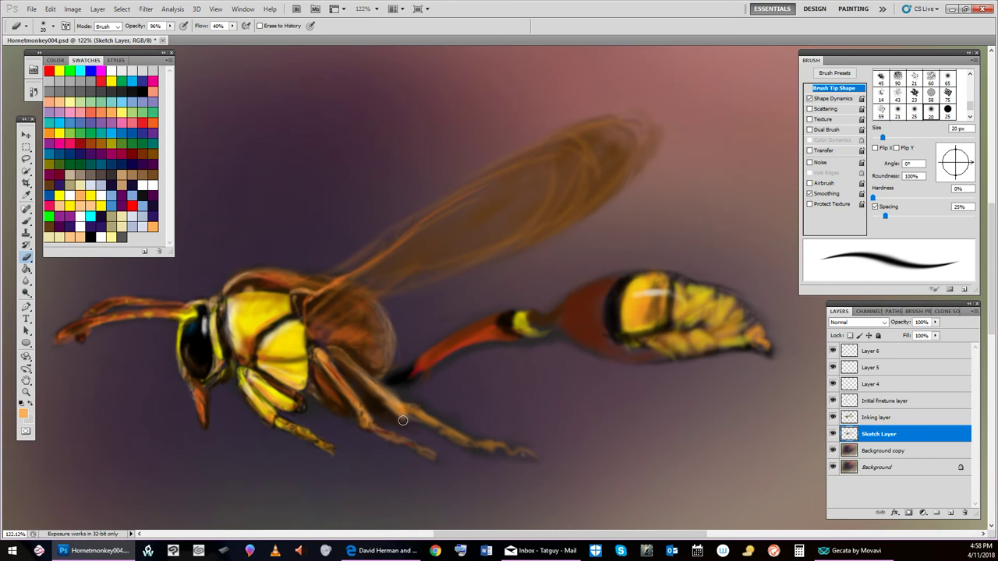
pyautogui.click(877, 418)
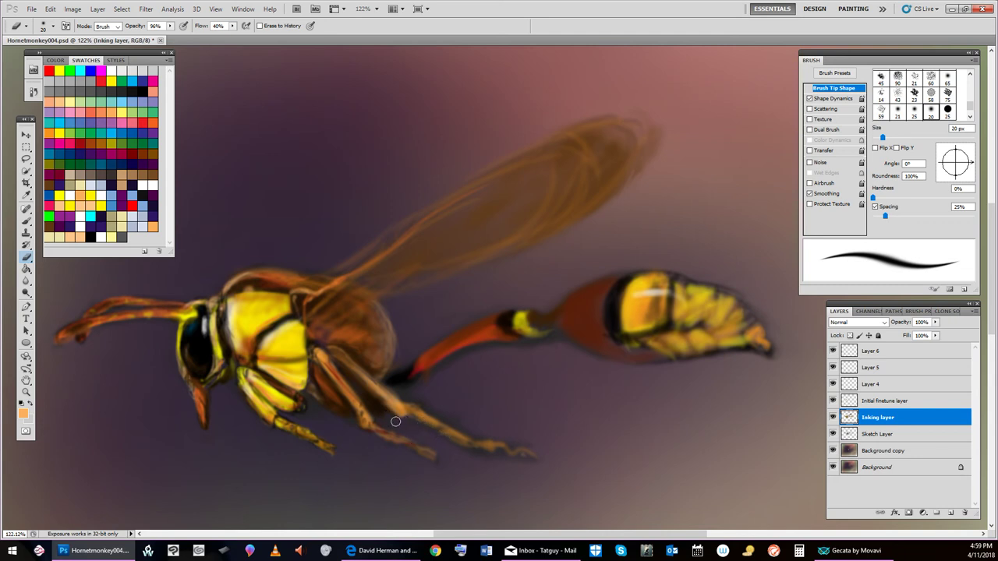
pyautogui.press('[')
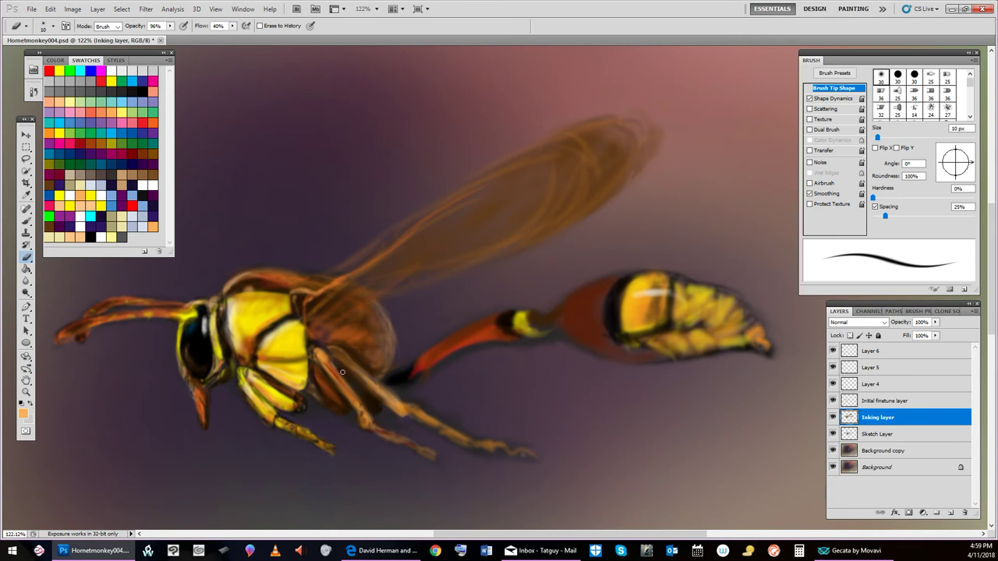
# Repaint the upper part of the far rear leg on the Inking layer with dark red, brown and black, using a 15 px brush.
pyautogui.click(67, 175)
pyautogui.press(']')
pyautogui.press(']')
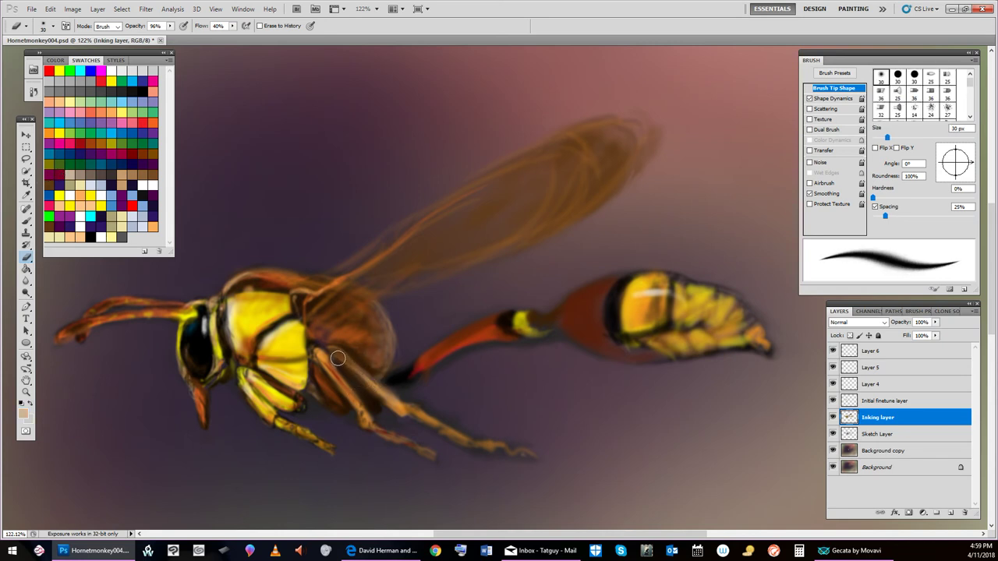
pyautogui.press('.')
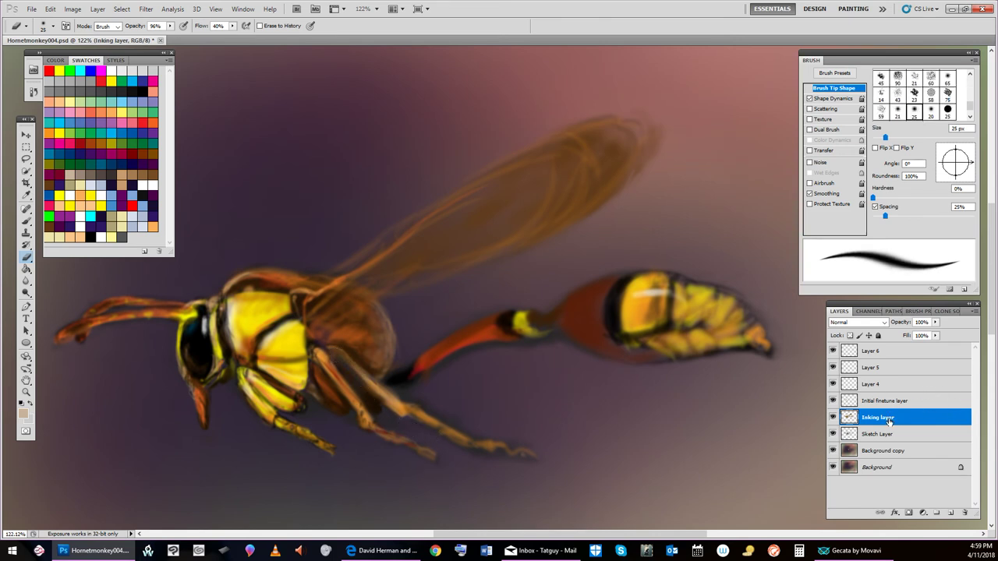
pyautogui.click(26, 220)
pyautogui.click(118, 148)
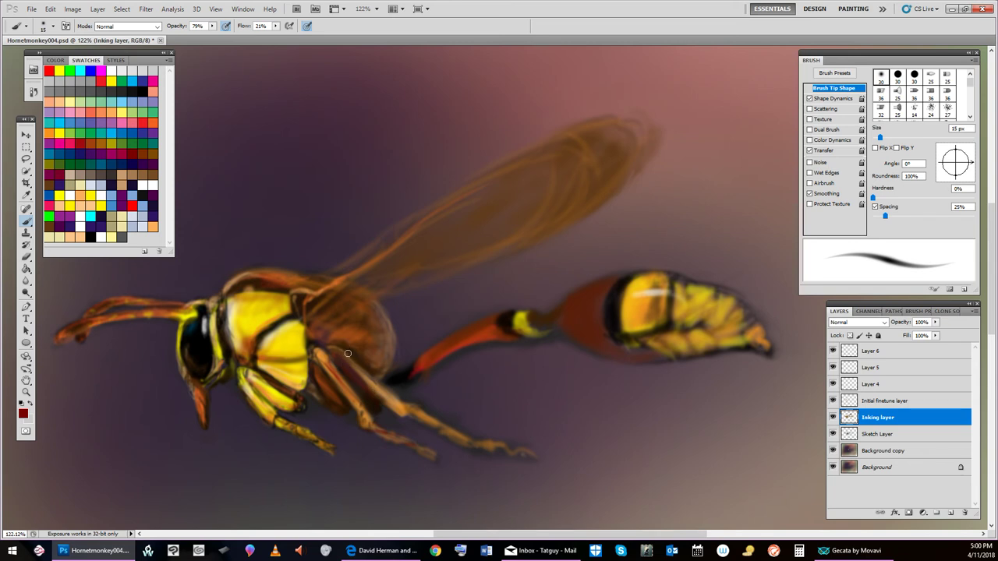
pyautogui.click(97, 145)
pyautogui.click(143, 91)
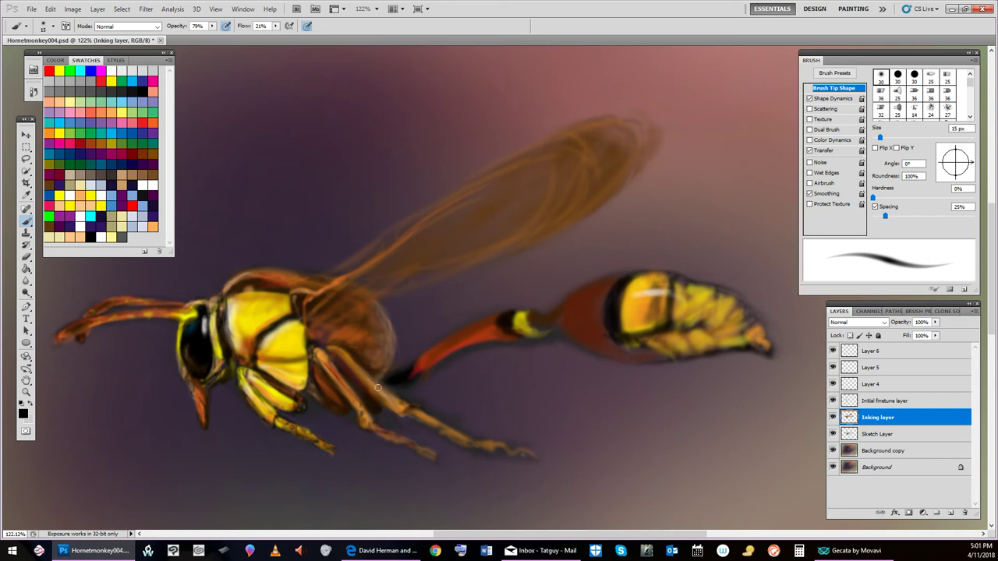
# Add light orange highlights, dark brown shading and black outlines to the rear legs with the 15 px brush.
pyautogui.click(81, 202)
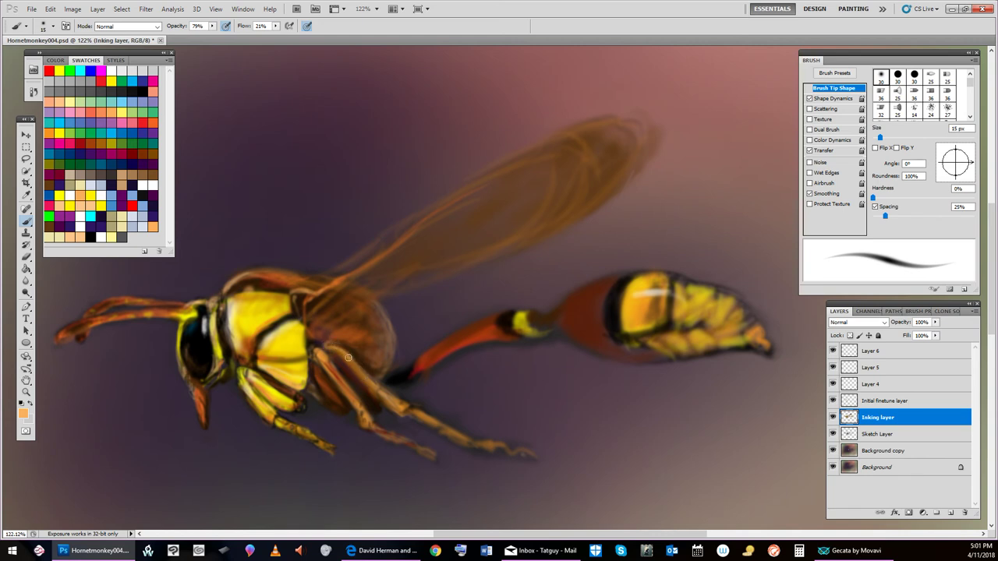
pyautogui.click(50, 227)
pyautogui.click(23, 414)
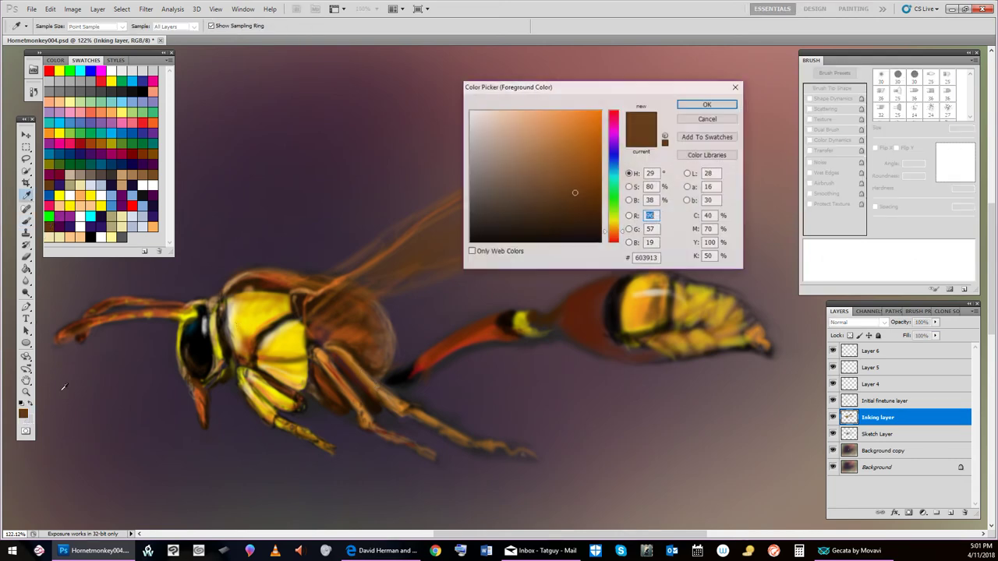
pyautogui.click(706, 103)
pyautogui.press('b')
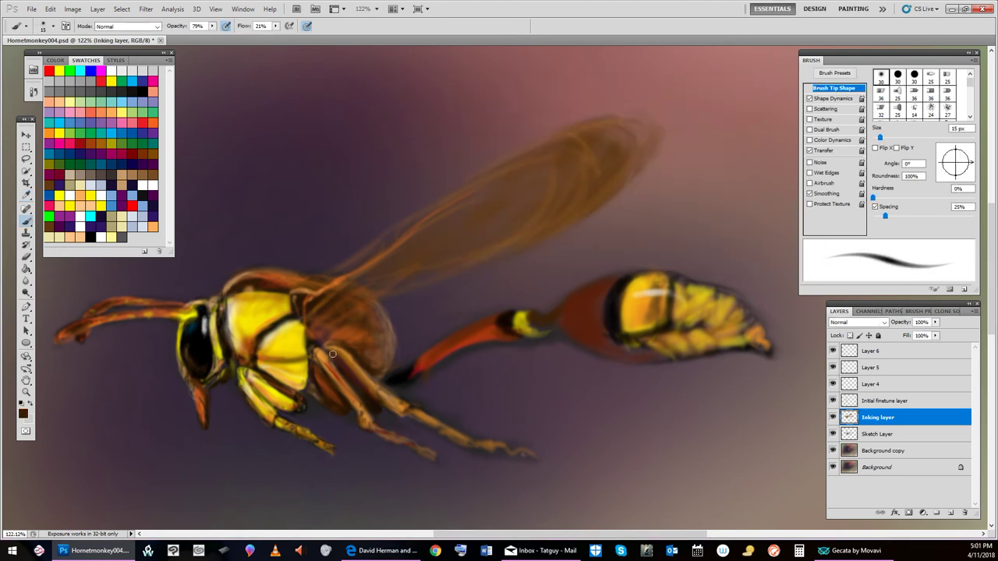
pyautogui.click(140, 91)
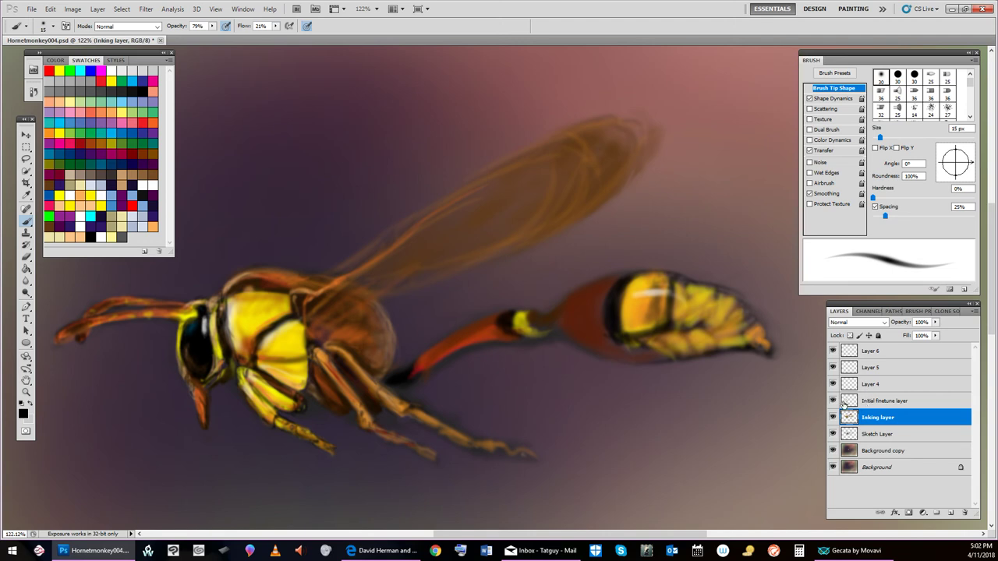
# Erase the foot at the end of the far rear leg on the Inking and Sketch layers, enlarging the eraser to 80 px.
pyautogui.click(26, 256)
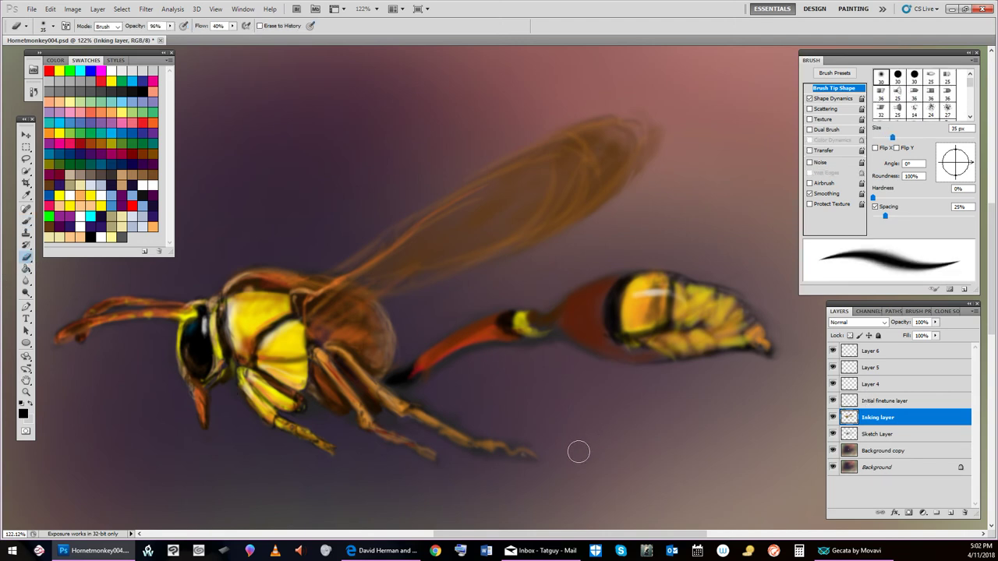
pyautogui.moveTo(577, 450)
pyautogui.mouseDown()
pyautogui.moveTo(527, 452)
pyautogui.moveTo(542, 422)
pyautogui.moveTo(521, 464)
pyautogui.moveTo(507, 454)
pyautogui.moveTo(521, 417)
pyautogui.moveTo(496, 453)
pyautogui.moveTo(517, 420)
pyautogui.moveTo(537, 410)
pyautogui.moveTo(523, 457)
pyautogui.moveTo(532, 407)
pyautogui.moveTo(508, 412)
pyautogui.moveTo(552, 428)
pyautogui.moveTo(528, 444)
pyautogui.moveTo(519, 438)
pyautogui.moveTo(565, 390)
pyautogui.moveTo(747, 450)
pyautogui.moveTo(621, 452)
pyautogui.moveTo(537, 471)
pyautogui.moveTo(536, 417)
pyautogui.moveTo(523, 449)
pyautogui.moveTo(521, 417)
pyautogui.moveTo(525, 476)
pyautogui.mouseUp()
pyautogui.click(872, 437)
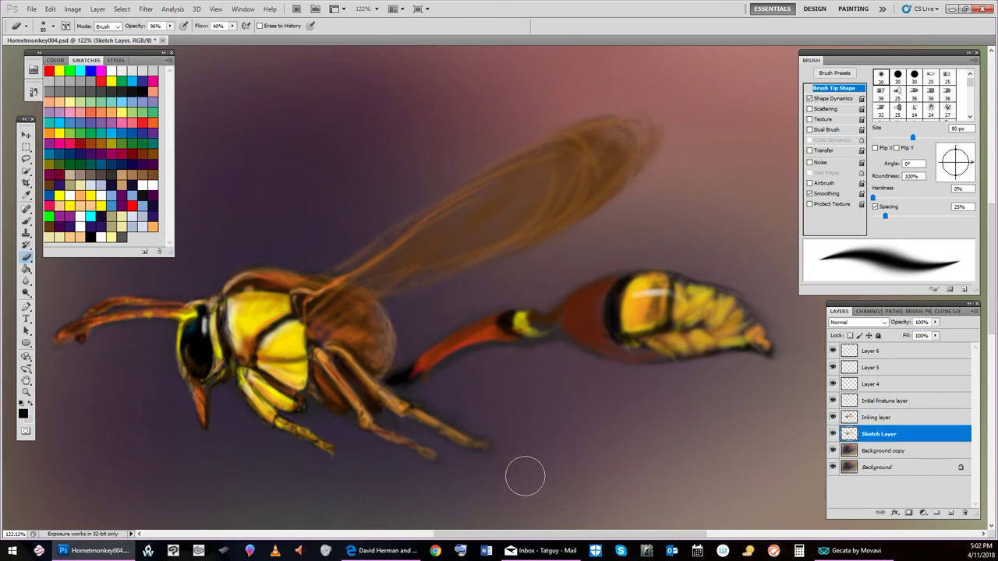
# Clean up stray paint around the far rear leg on the Sketch Layer with the eraser reduced to 20 px.
pyautogui.press('[')
pyautogui.press('[')
pyautogui.press('[')
pyautogui.press('[')
pyautogui.press('[')
pyautogui.press('[')
pyautogui.press('[')
pyautogui.press('[')
pyautogui.press('[')
pyautogui.press('[')
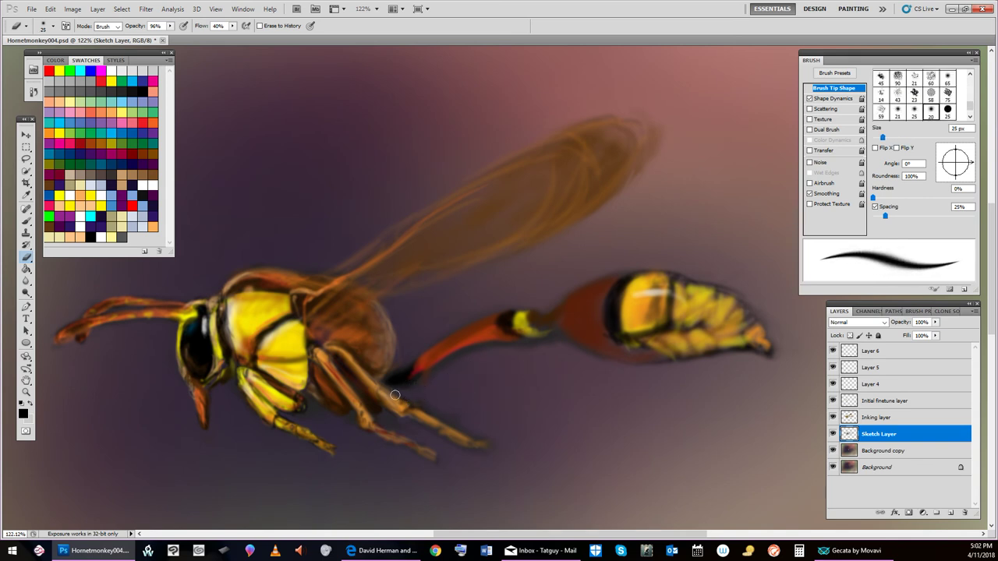
pyautogui.press('[')
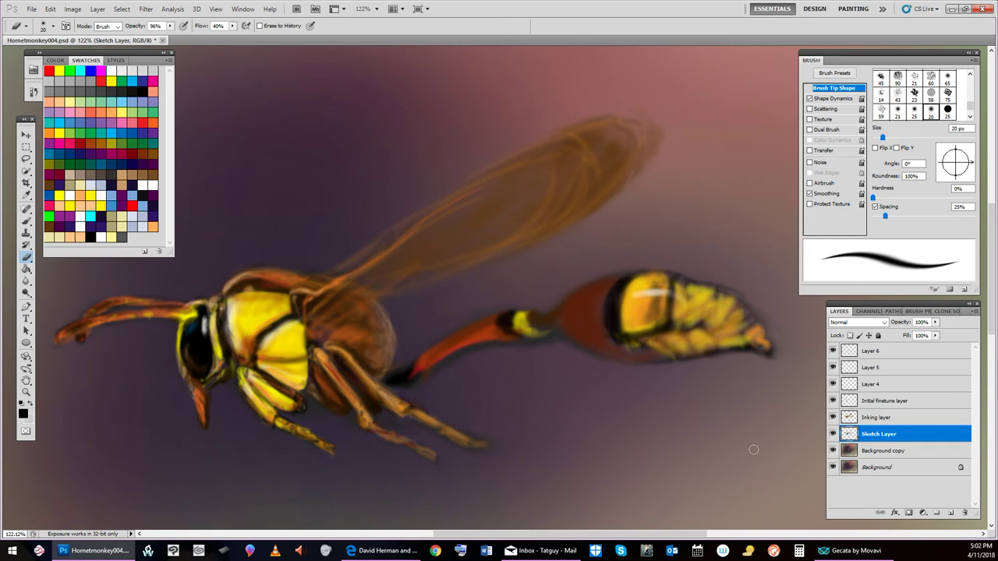
# Shorten the far rear leg with a 20 px eraser on the Inking layer, and clear its traces on the Sketch Layer at 70 px.
pyautogui.click(878, 418)
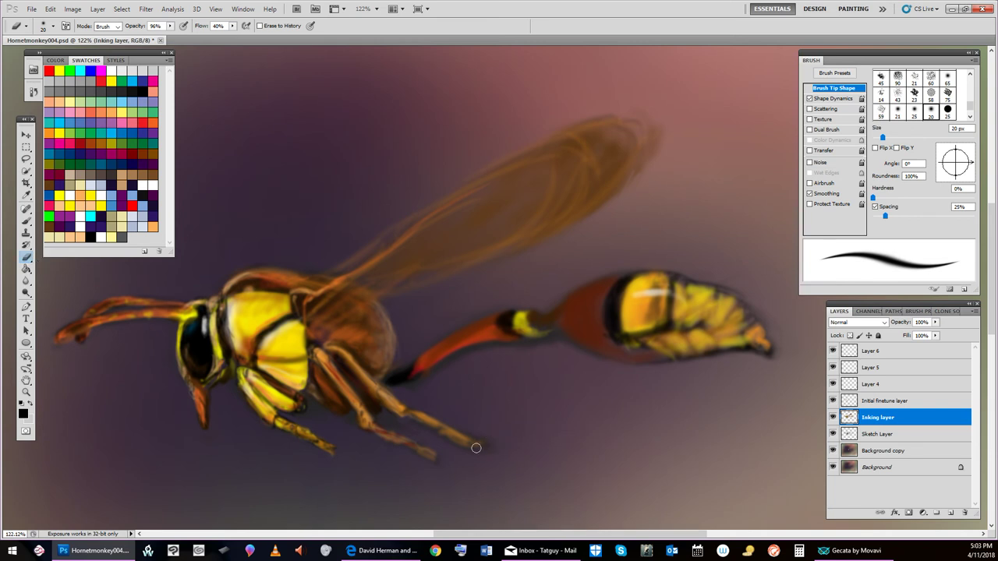
pyautogui.moveTo(465, 442)
pyautogui.mouseDown()
pyautogui.moveTo(474, 419)
pyautogui.moveTo(438, 427)
pyautogui.mouseUp()
pyautogui.click(887, 434)
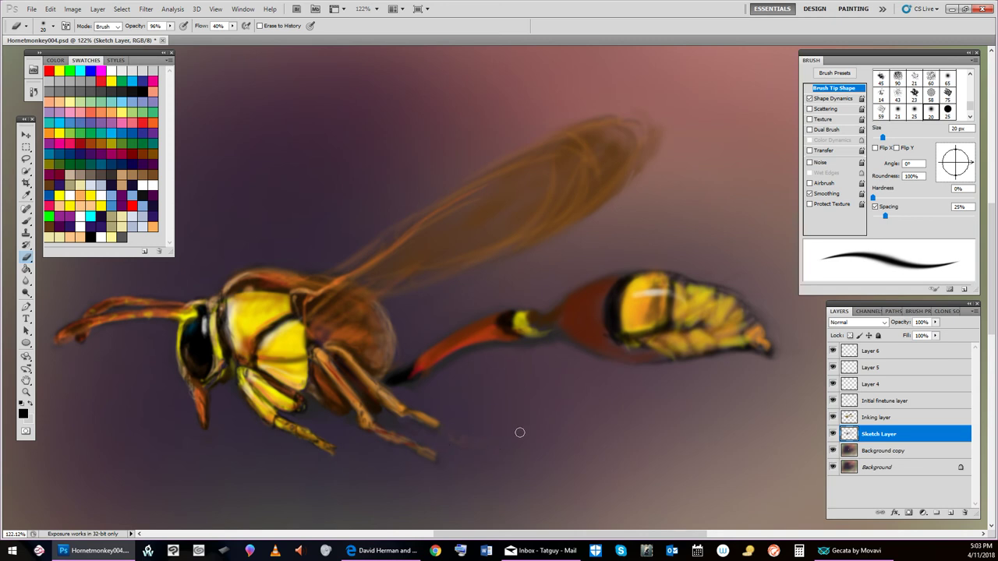
pyautogui.press(']')
pyautogui.press(']')
pyautogui.press(']')
pyautogui.press(']')
pyautogui.press(']')
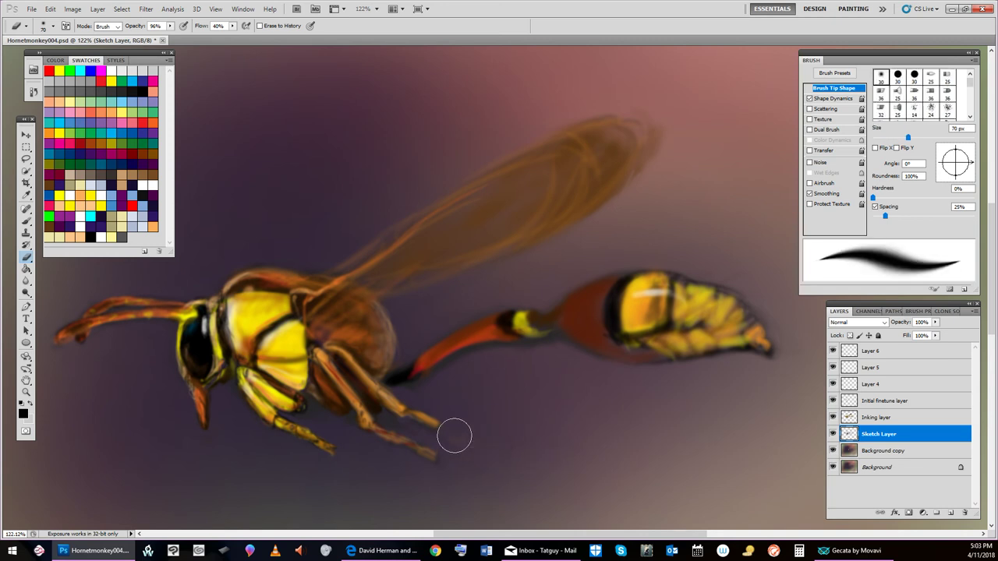
# Erase stray paint around the rear legs on the Inking layer with the eraser reduced to 35 px, and pick the orange-brown swatch.
pyautogui.click(897, 418)
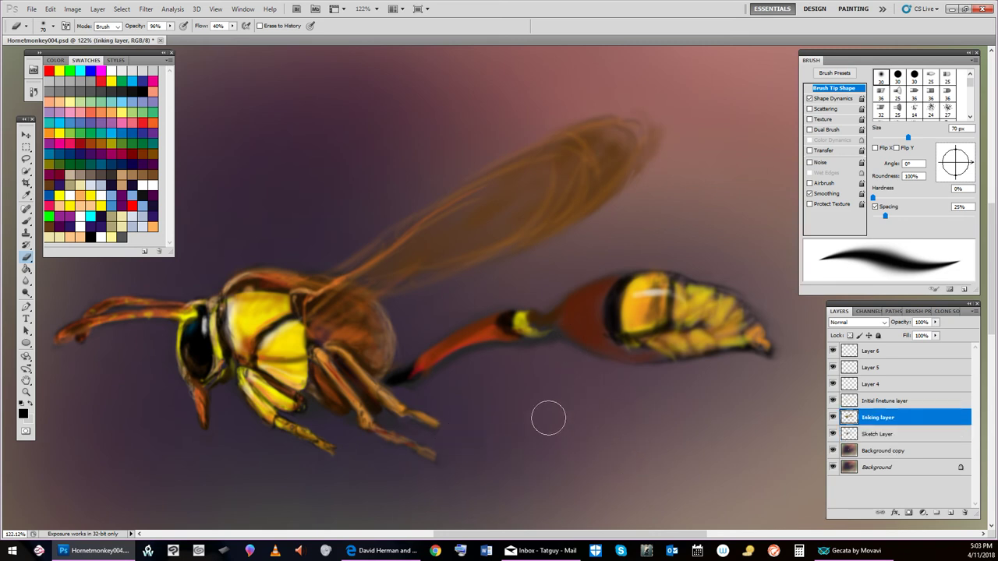
pyautogui.press('[')
pyautogui.press('[')
pyautogui.press('[')
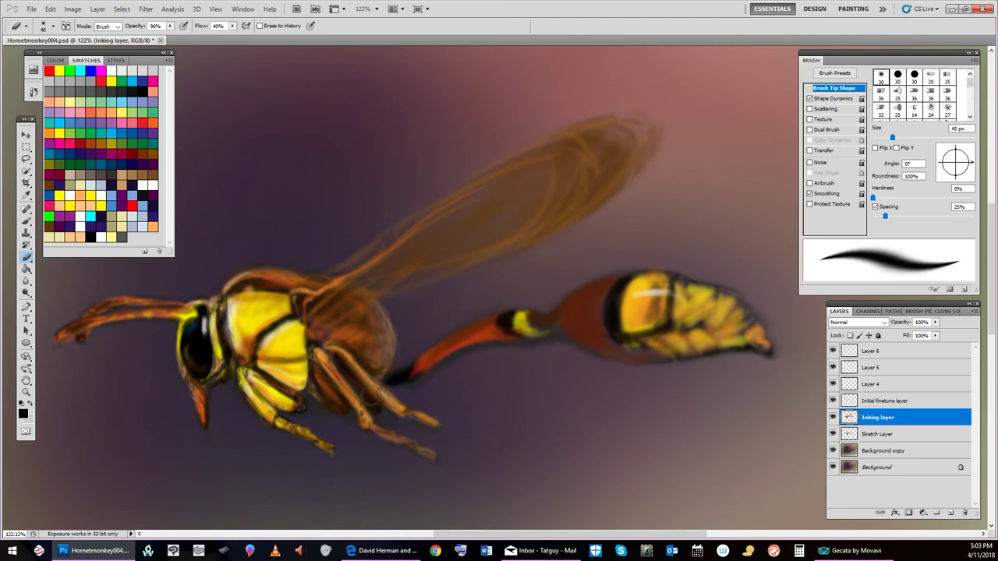
pyautogui.press('[')
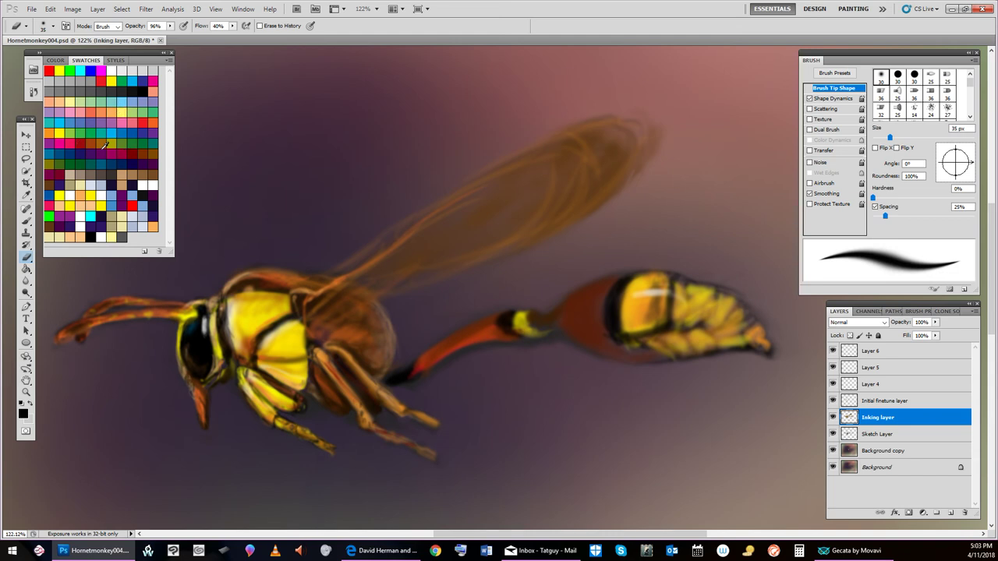
pyautogui.click(106, 145)
# Try a 15 px eraser stroke along the shortened far rear leg's tip, and undo it.
pyautogui.press('[')
pyautogui.press('[')
pyautogui.press('[')
pyautogui.press('[')
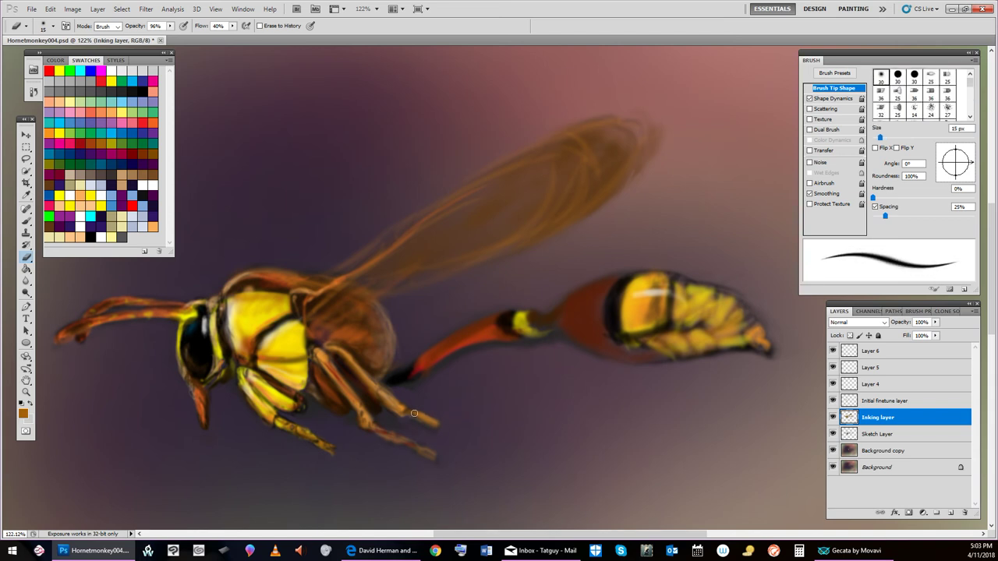
pyautogui.moveTo(410, 415); pyautogui.dragTo(428, 422)
pyautogui.click(51, 10)
pyautogui.click(70, 40)
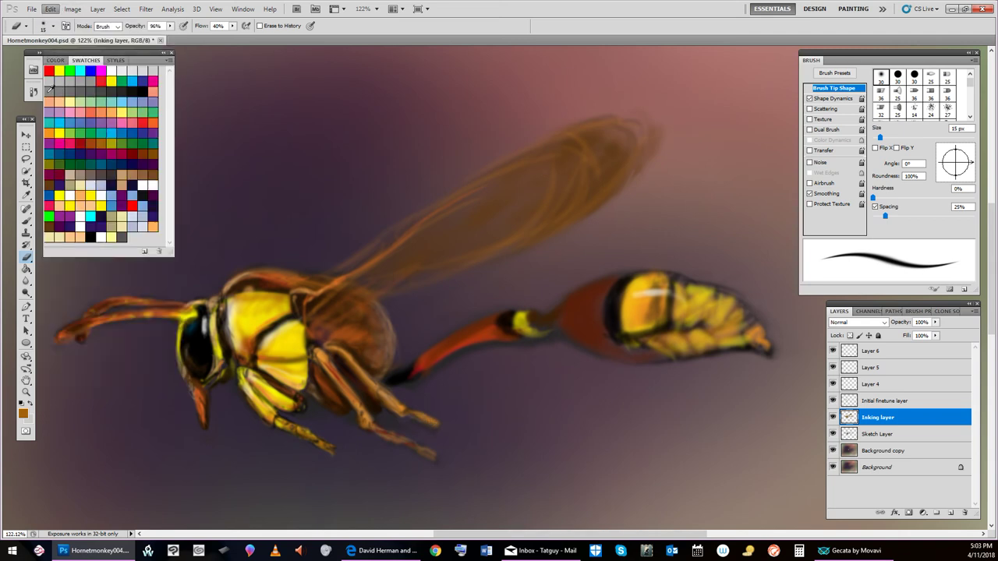
# Extend the far rear leg's tip with a dark brown foot on Layer 4 using the 15 px brush.
pyautogui.click(28, 223)
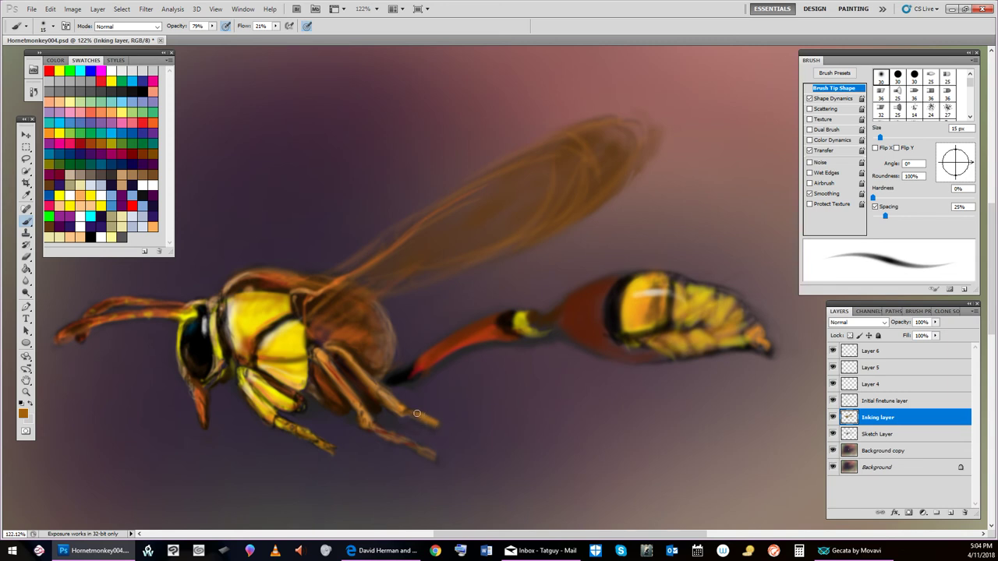
pyautogui.click(890, 401)
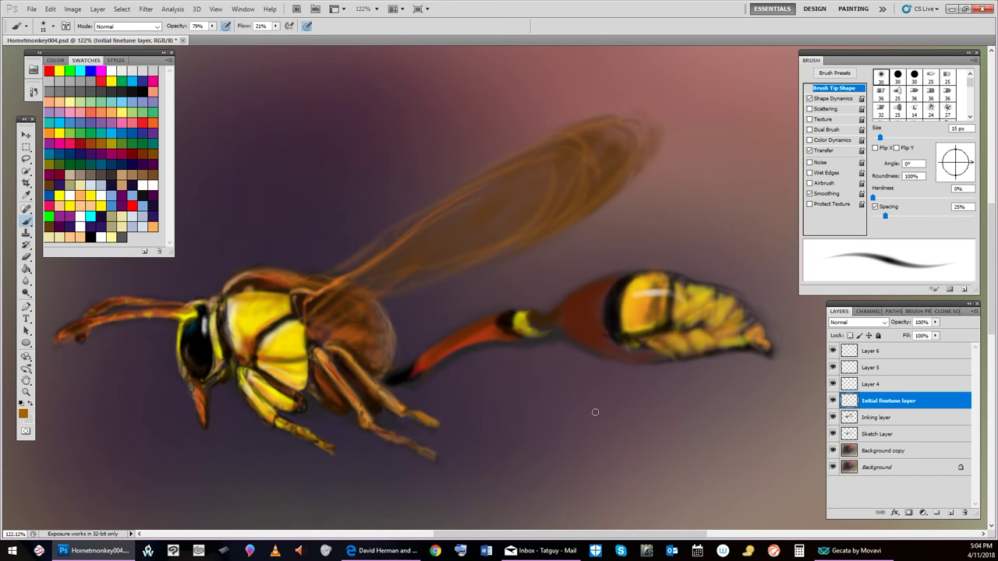
pyautogui.click(851, 385)
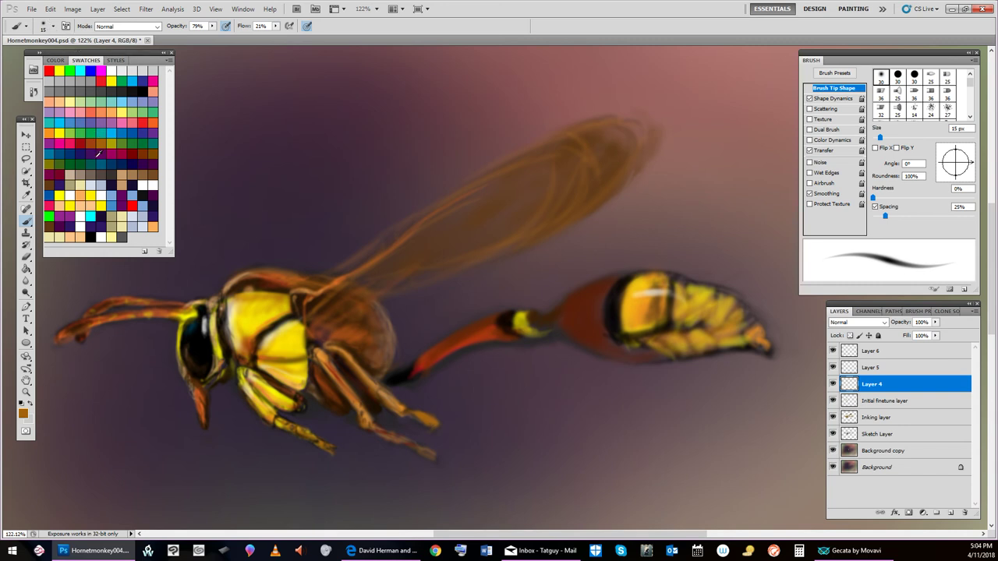
pyautogui.click(49, 185)
pyautogui.moveTo(453, 422); pyautogui.dragTo(462, 428)
# Add black detail to the far rear leg's new foot with the brush reduced to 8 px.
pyautogui.click(142, 91)
pyautogui.press('[')
pyautogui.press('[')
pyautogui.press('[')
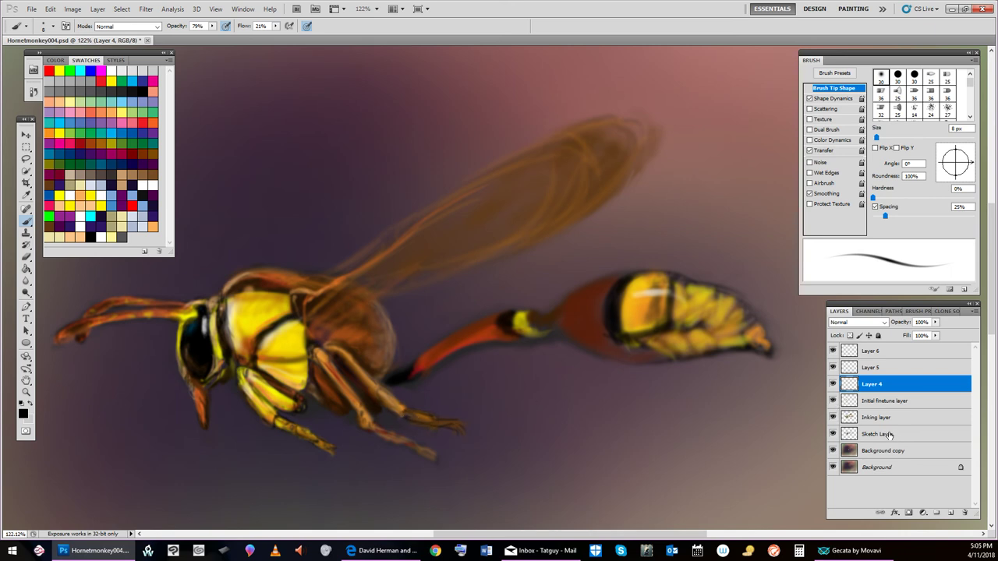
# Clean up stray paint with the eraser on the Inking layer and the Initial finetune layer, using sizes of 8 to 15 px.
pyautogui.click(27, 255)
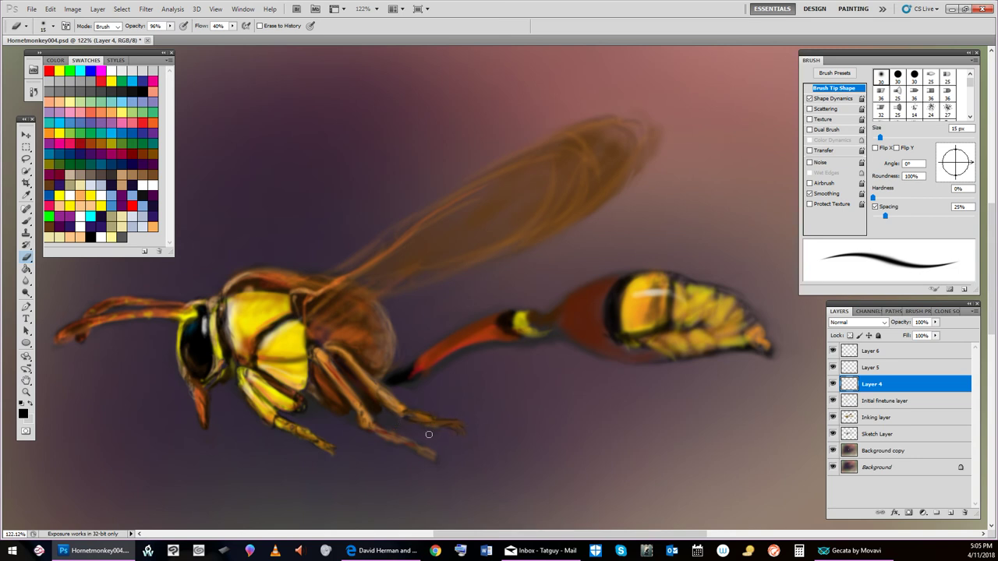
pyautogui.click(885, 418)
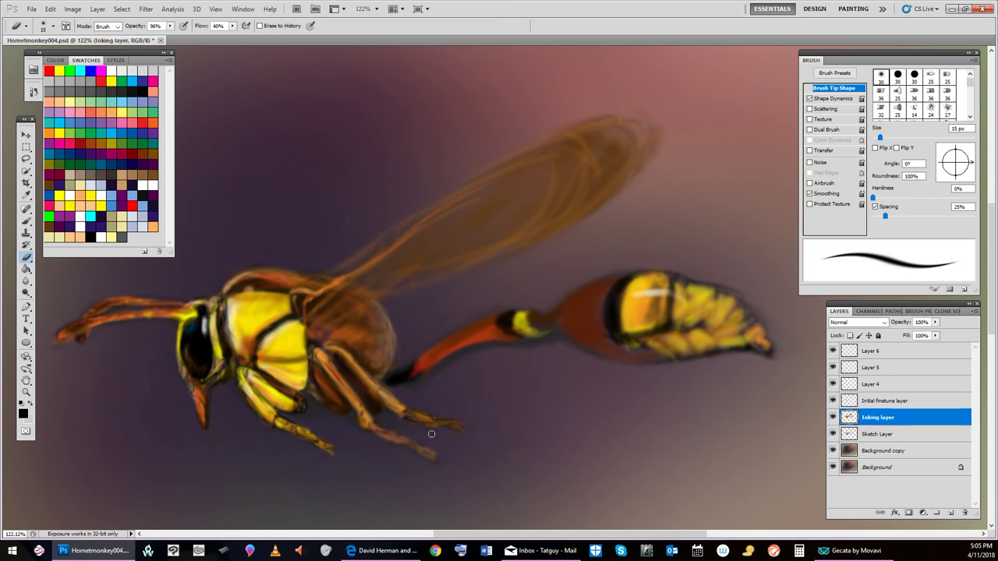
pyautogui.click(872, 402)
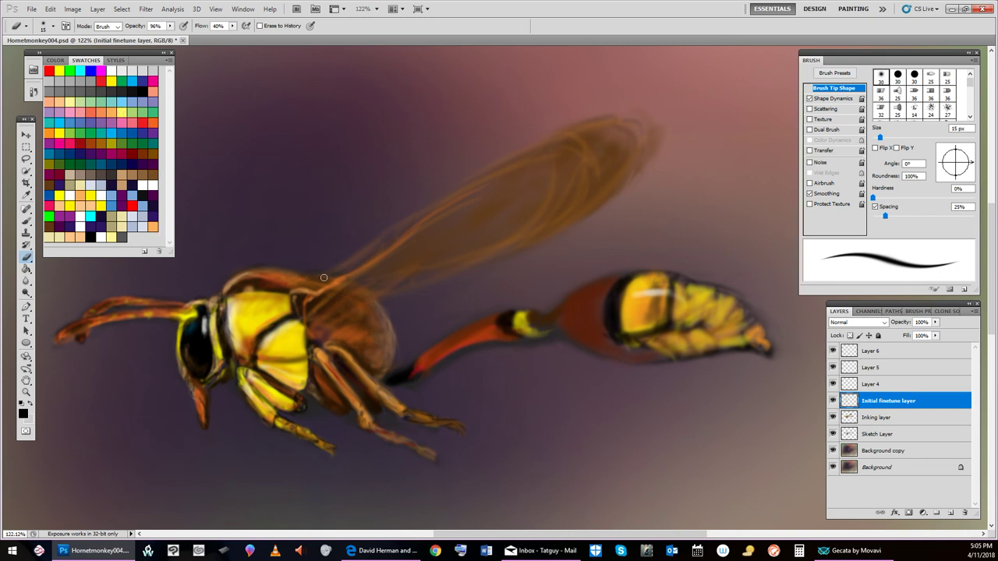
pyautogui.press('[')
pyautogui.press('[')
pyautogui.press('[')
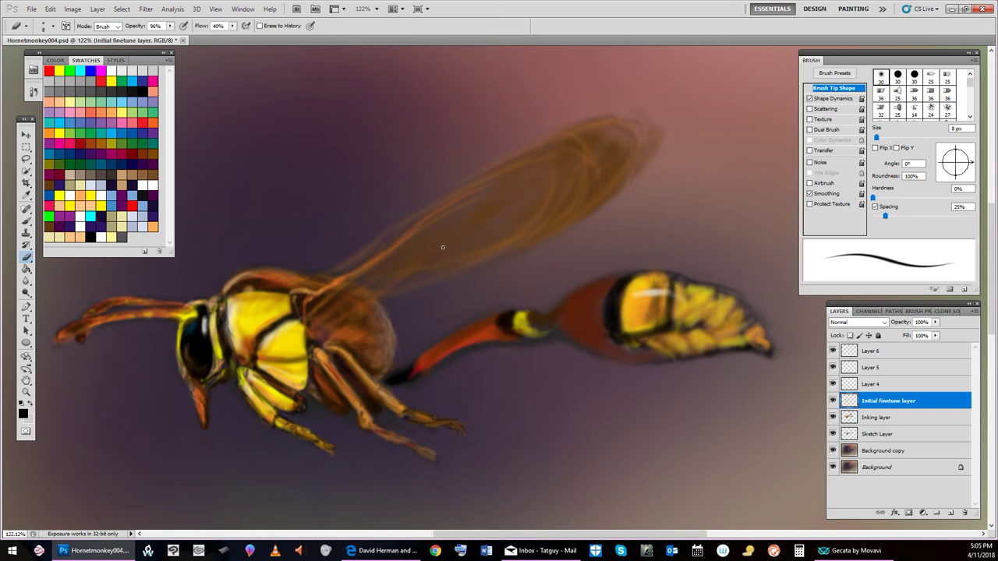
pyautogui.press(']')
pyautogui.press(']')
pyautogui.press(']')
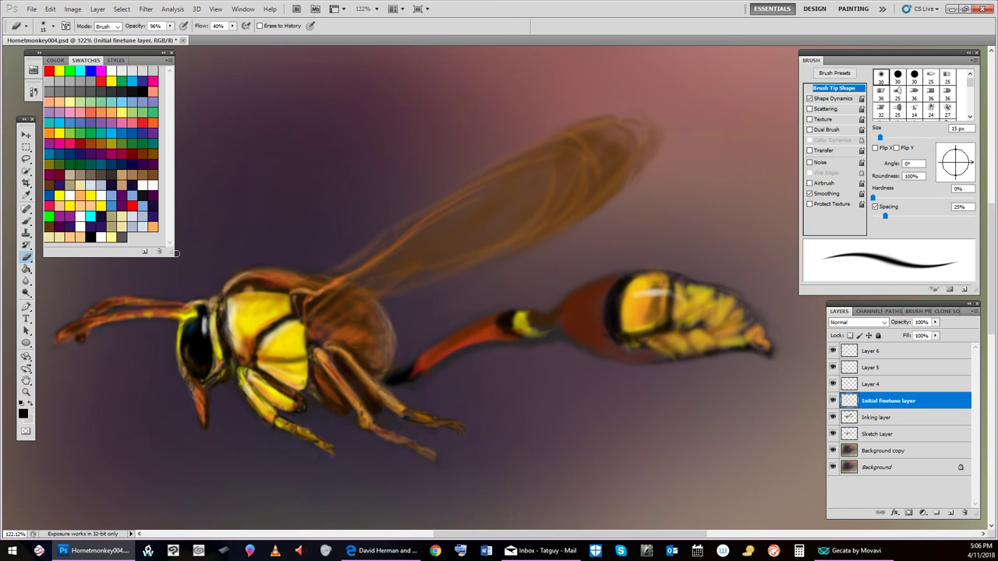
# Paint black accents around the wing base on the Initial finetune layer with the 8 px brush.
pyautogui.click(110, 173)
pyautogui.click(140, 91)
pyautogui.click(26, 222)
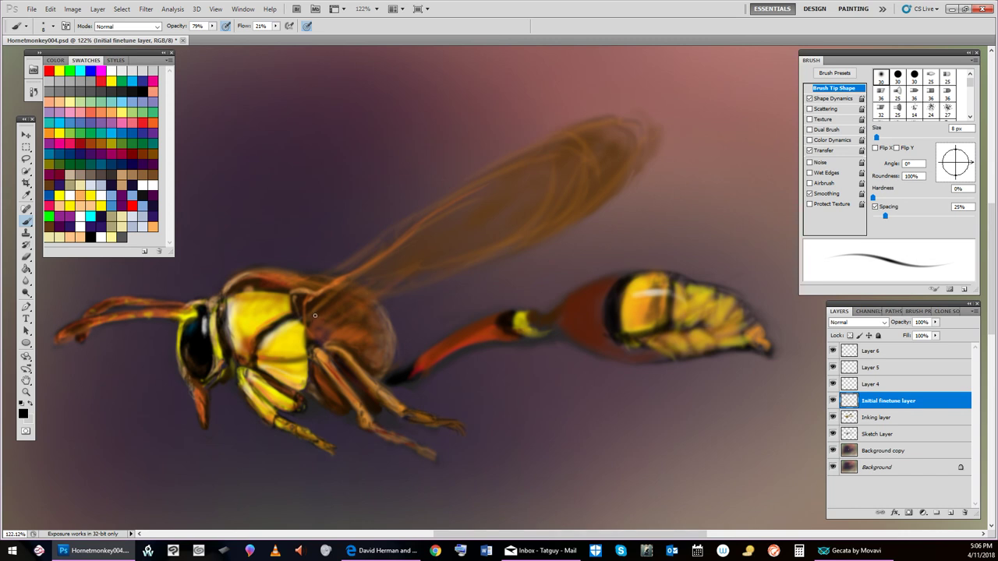
# Shade the wing in dark gray with the brush enlarged to 40 px.
pyautogui.click(99, 93)
pyautogui.press(']')
pyautogui.press(']')
pyautogui.press(']')
pyautogui.press(']')
pyautogui.press(']')
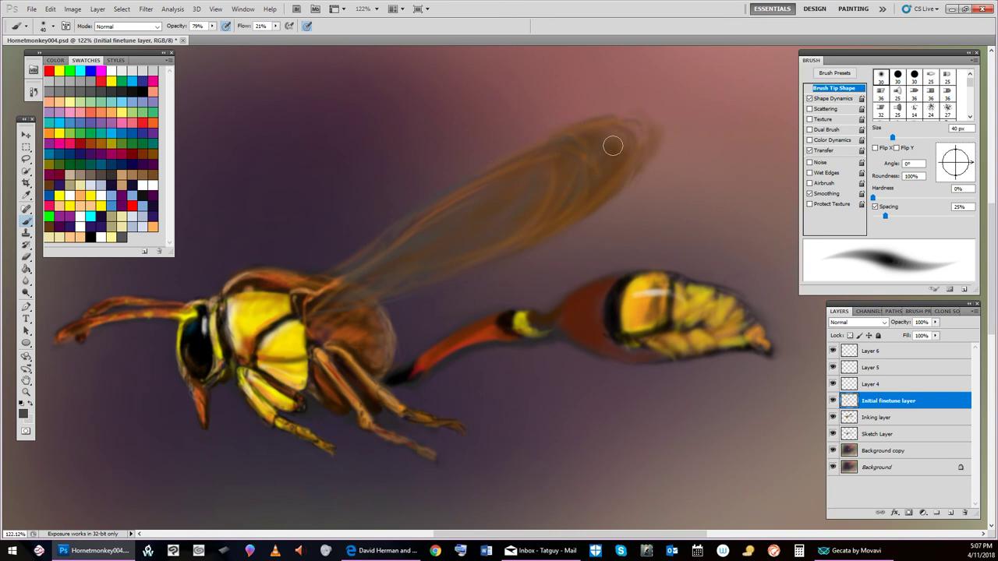
# Continue graying the wing at 48% brush opacity, and reduce the brush to 10 px for finer strokes.
pyautogui.click(213, 24)
pyautogui.moveTo(204, 42); pyautogui.dragTo(193, 43)
pyautogui.press('[')
pyautogui.press('[')
pyautogui.press('[')
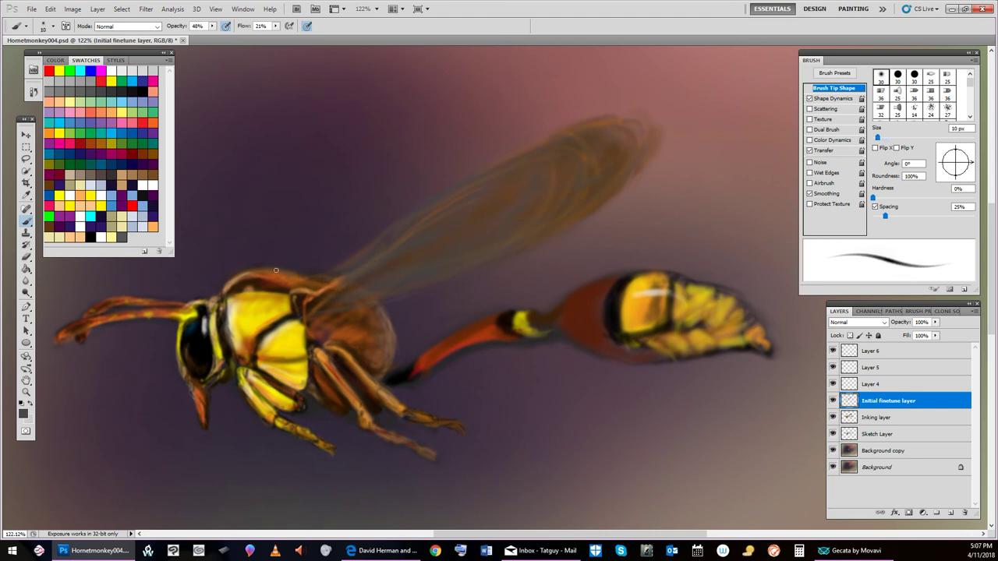
# Add light peach strokes to the wing with a 15 px brush, and paint dark brown wing detail at 86% opacity.
pyautogui.click(65, 102)
pyautogui.press(']')
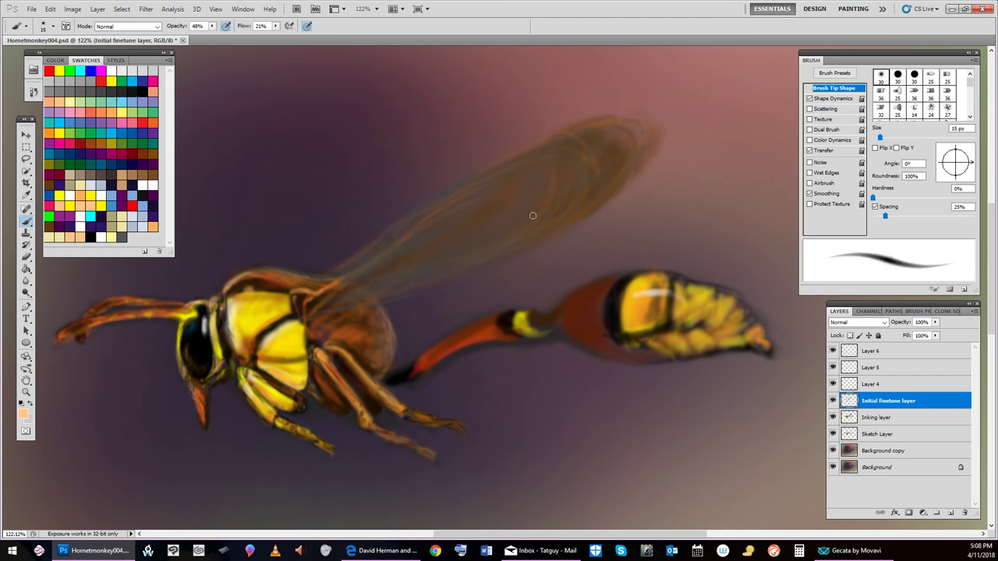
pyautogui.click(52, 181)
pyautogui.click(212, 25)
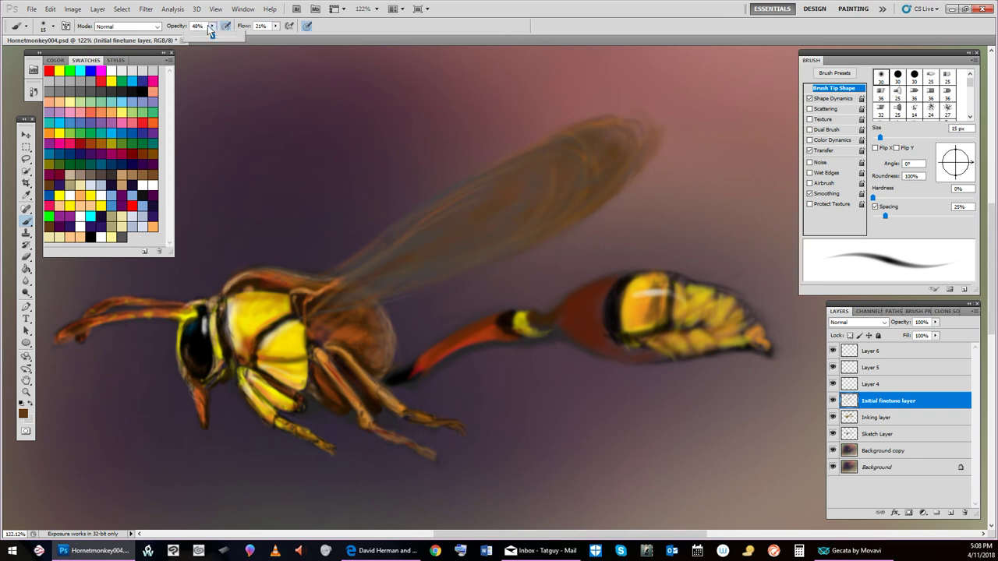
pyautogui.moveTo(219, 41); pyautogui.dragTo(230, 43)
pyautogui.click(512, 224)
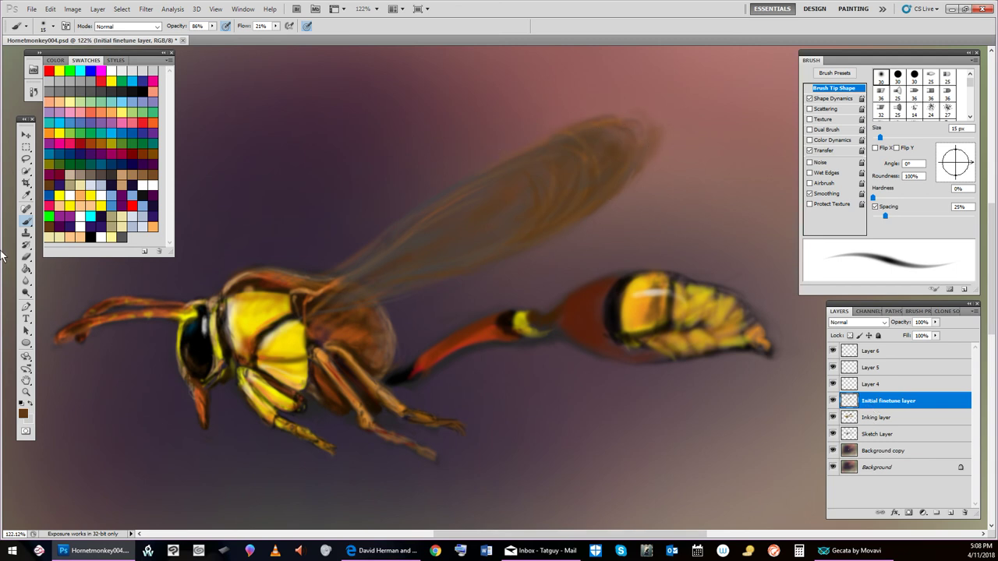
# Trim the wing's outer tip with an 80 px eraser on the Initial finetune layer and the Inking layer.
pyautogui.click(26, 257)
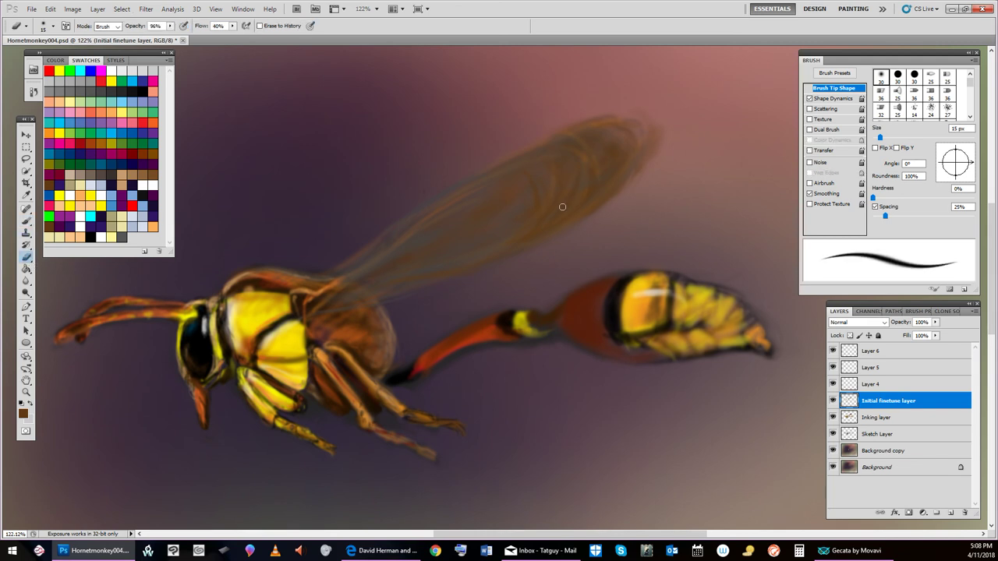
pyautogui.press(']')
pyautogui.press(']')
pyautogui.press(']')
pyautogui.press(']')
pyautogui.press(']')
pyautogui.press(']')
pyautogui.press(']')
pyautogui.press(']')
pyautogui.press(']')
pyautogui.press(']')
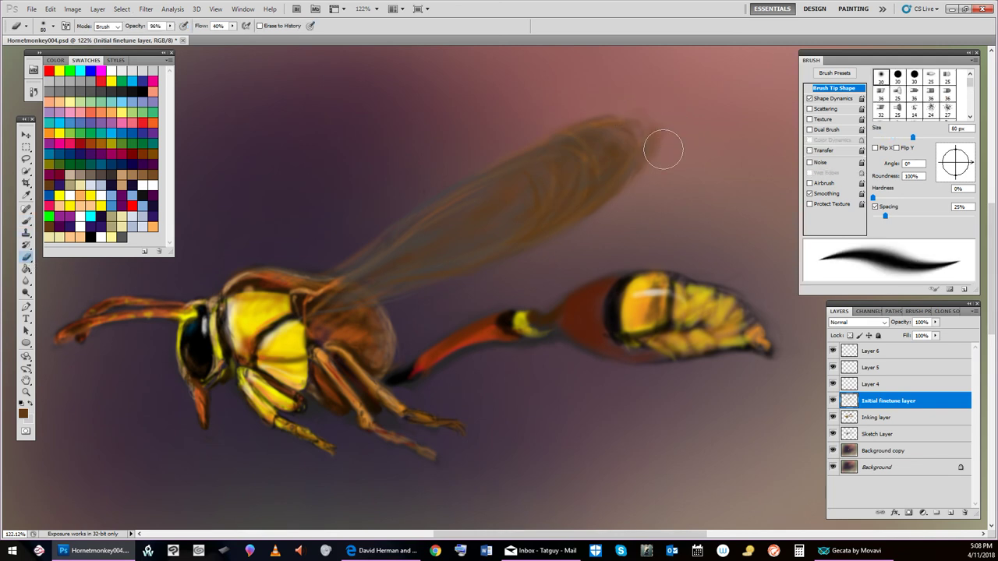
pyautogui.click(897, 418)
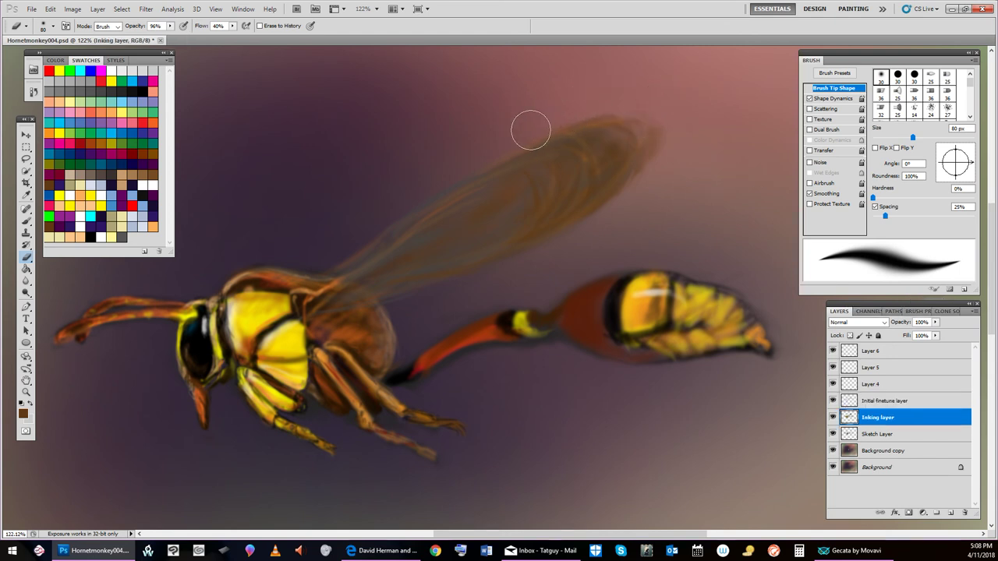
pyautogui.moveTo(670, 102)
pyautogui.mouseDown()
pyautogui.moveTo(656, 144)
pyautogui.moveTo(640, 110)
pyautogui.moveTo(628, 189)
pyautogui.moveTo(665, 127)
pyautogui.mouseUp()
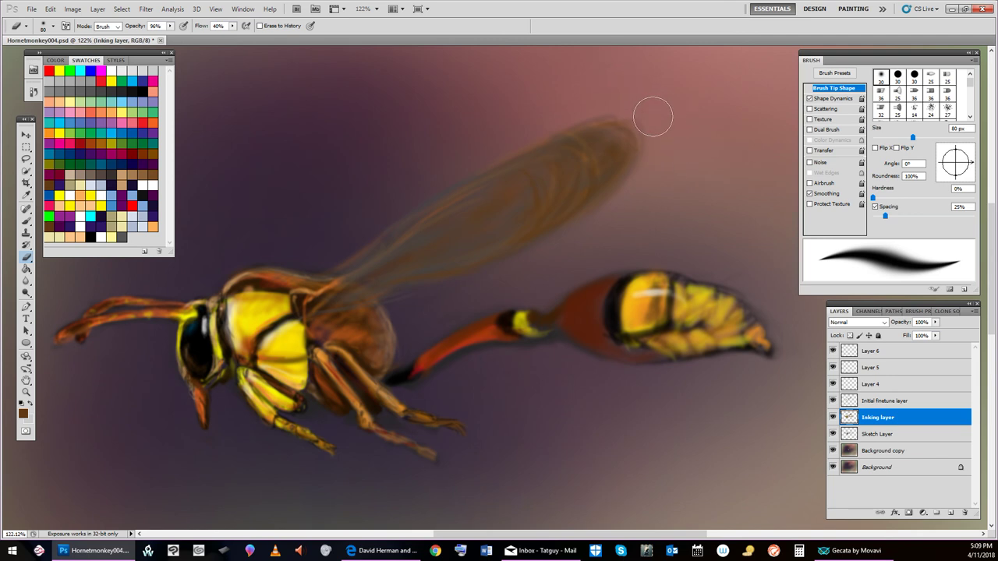
# Erase stray paint around the wing and thorax at 40 px on the Inking layer, and at up to 70 px on the Initial finetune layer.
pyautogui.press('[')
pyautogui.press('[')
pyautogui.press('[')
pyautogui.press('[')
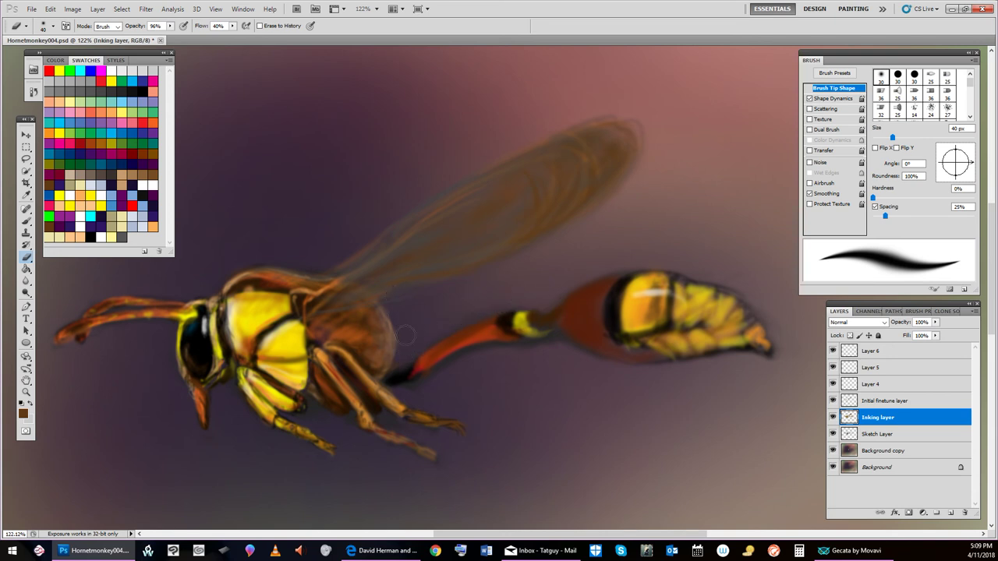
pyautogui.click(932, 401)
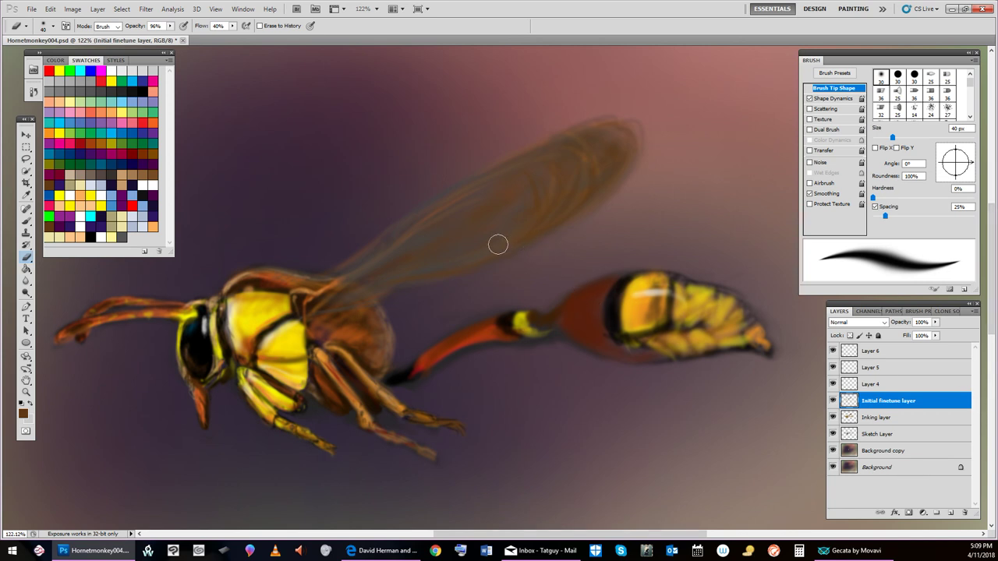
pyautogui.press(']')
pyautogui.press(']')
pyautogui.press(']')
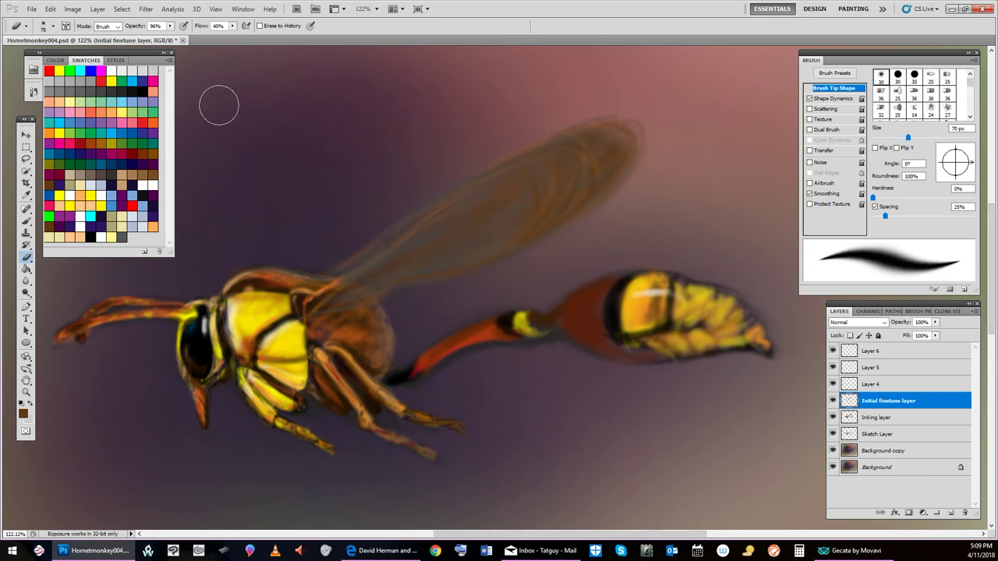
pyautogui.press('[')
pyautogui.press('[')
# Pick the light peach swatch, and make Layer 4 active with the eraser sized to 80 px.
pyautogui.click(59, 99)
pyautogui.press(']')
pyautogui.press(']')
pyautogui.press(']')
pyautogui.press('[')
pyautogui.press(']')
pyautogui.click(896, 382)
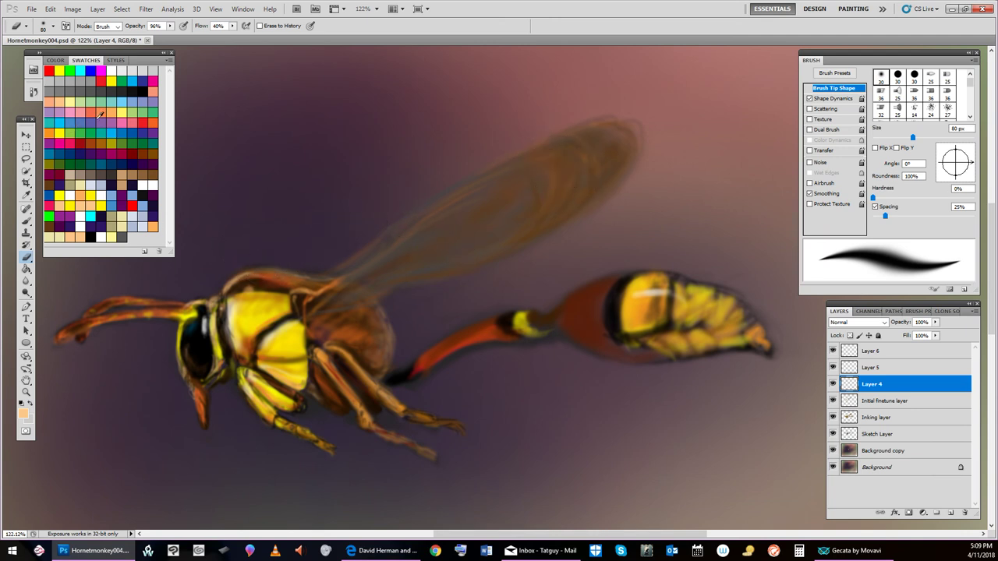
# Set the eraser's opacity to 100%.
pyautogui.click(171, 26)
pyautogui.moveTo(171, 35); pyautogui.dragTo(195, 39)
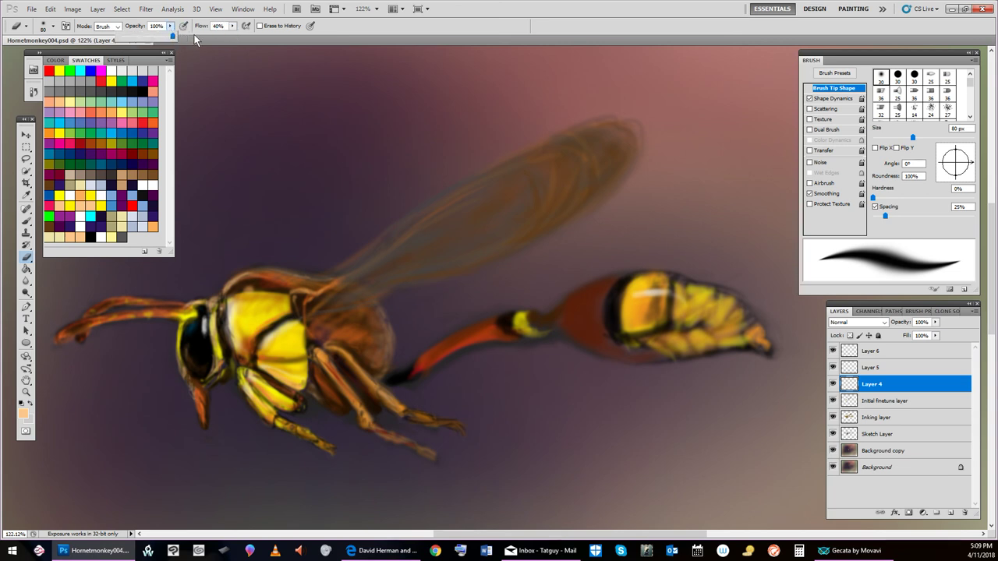
pyautogui.click(233, 25)
pyautogui.click(26, 233)
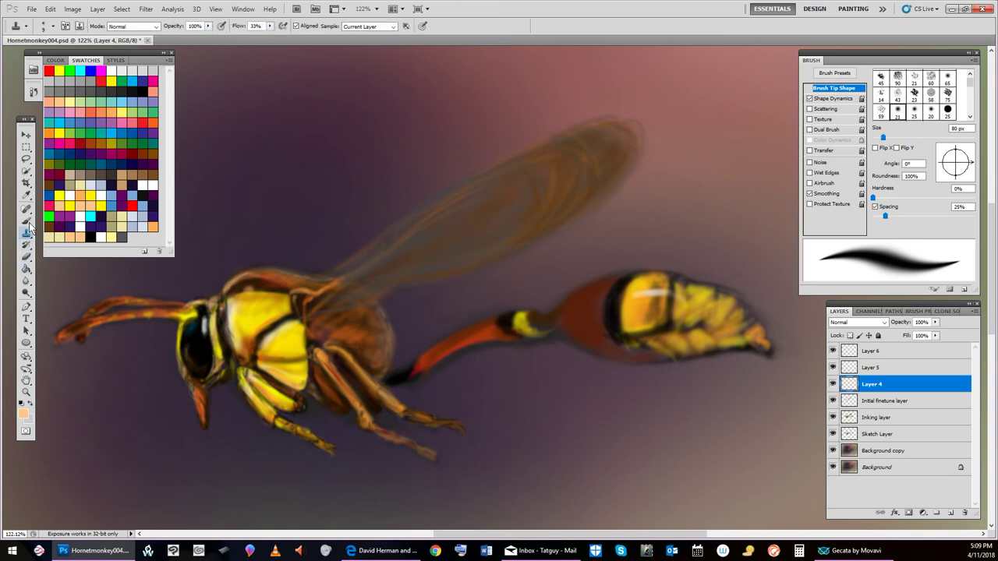
# Brush a light peach highlight along the wing on Layer 4 with the brush enlarged to 80 px.
pyautogui.click(24, 221)
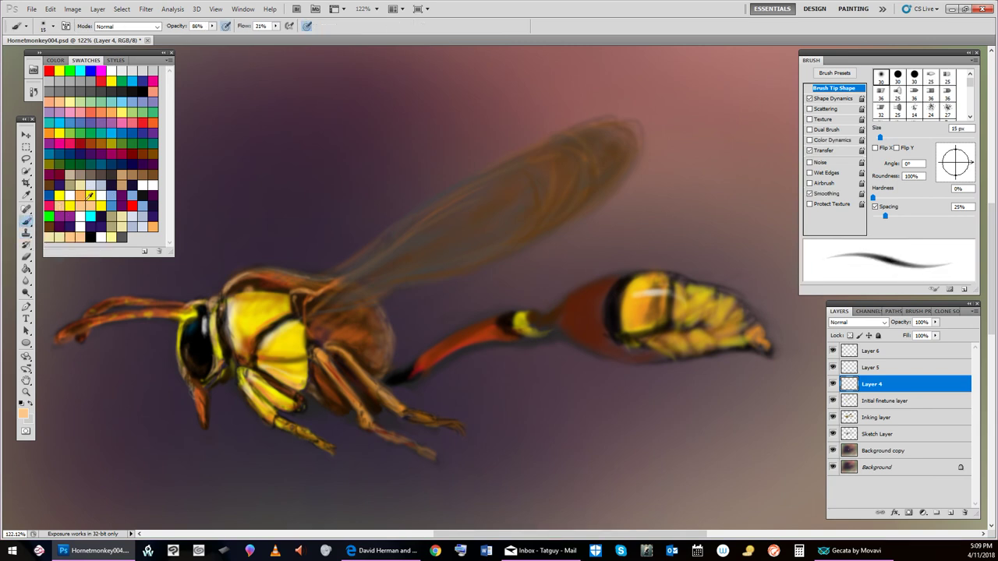
pyautogui.press(']')
pyautogui.press(']')
pyautogui.press(']')
pyautogui.press(']')
pyautogui.press(']')
pyautogui.press(']')
pyautogui.press(']')
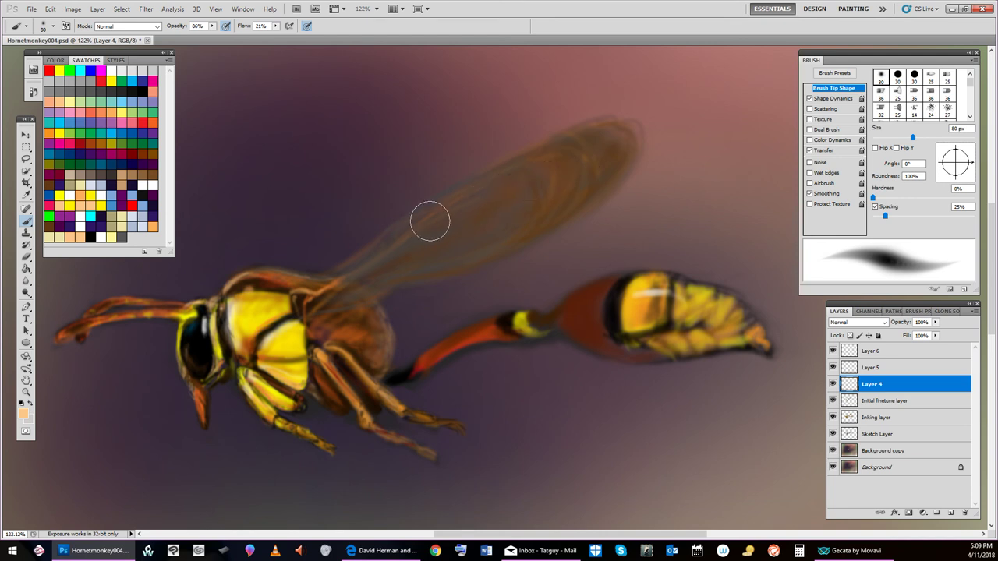
pyautogui.moveTo(408, 216); pyautogui.dragTo(622, 147)
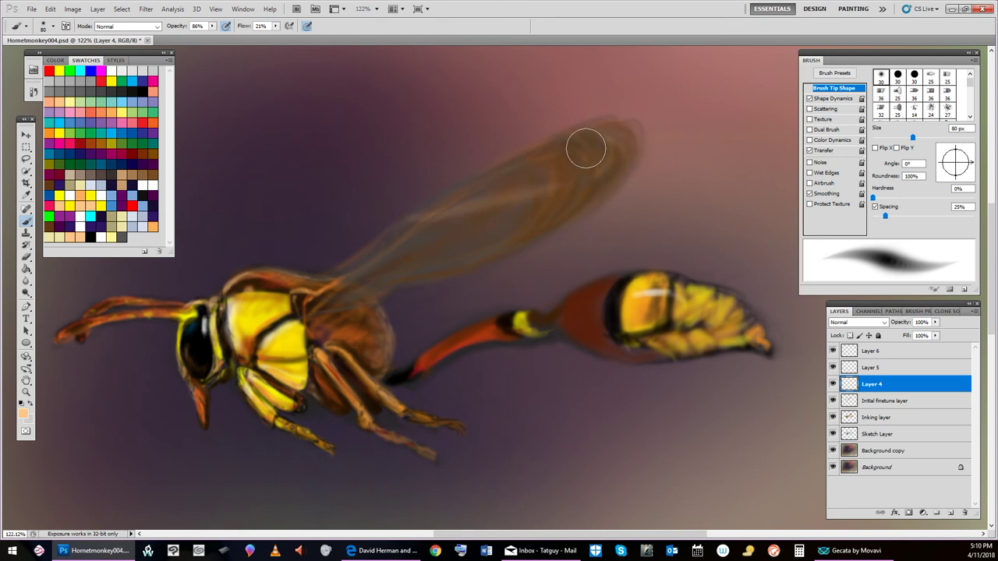
# Spread the peach highlight across the wing with the brush enlarged to 175 px.
pyautogui.press(']')
pyautogui.press(']')
pyautogui.press(']')
pyautogui.press(']')
pyautogui.press(']')
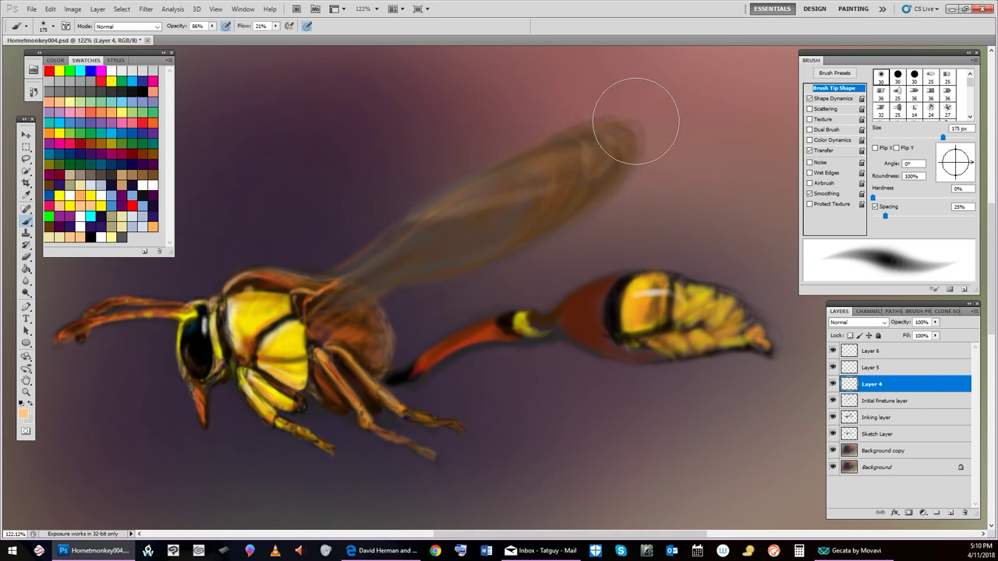
# Glaze the whole wing with soft peach light using a very large brush, reducing it to 500 px and 400 px.
pyautogui.press(']')
pyautogui.press(']')
pyautogui.press(']')
pyautogui.press(']')
pyautogui.press(']')
pyautogui.press(']')
pyautogui.press(']')
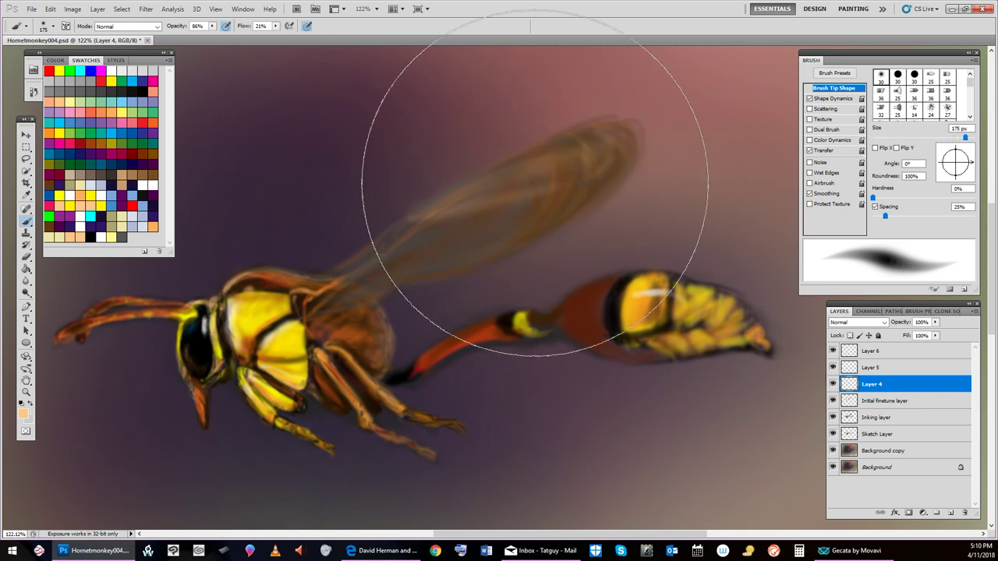
pyautogui.press('[')
pyautogui.press('[')
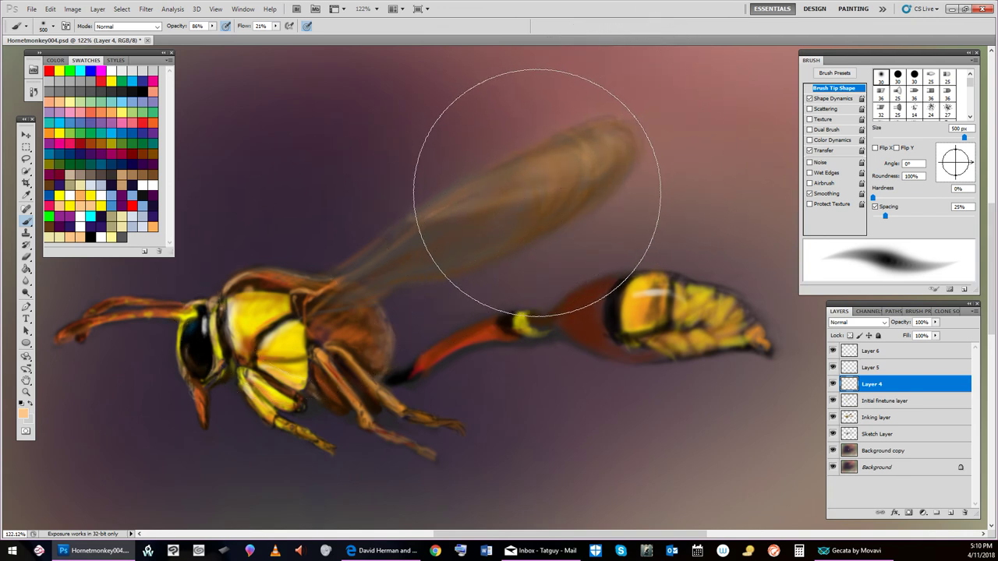
pyautogui.press('[')
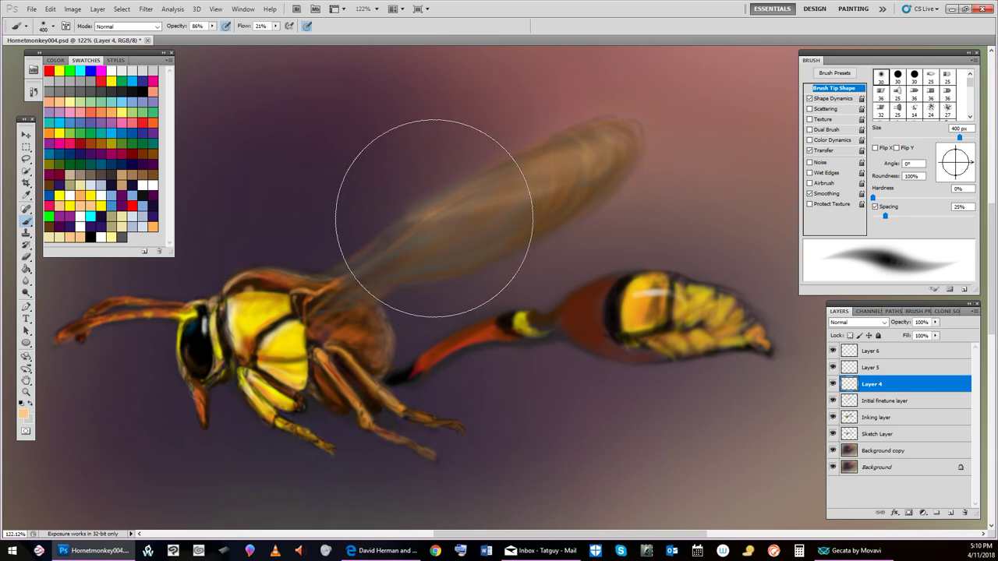
# Refine the peach highlights on the wing with the brush reduced to 80 px and 50 px.
pyautogui.press('[')
pyautogui.press('[')
pyautogui.press('[')
pyautogui.press('[')
pyautogui.press('[')
pyautogui.press('[')
pyautogui.press('[')
pyautogui.press('[')
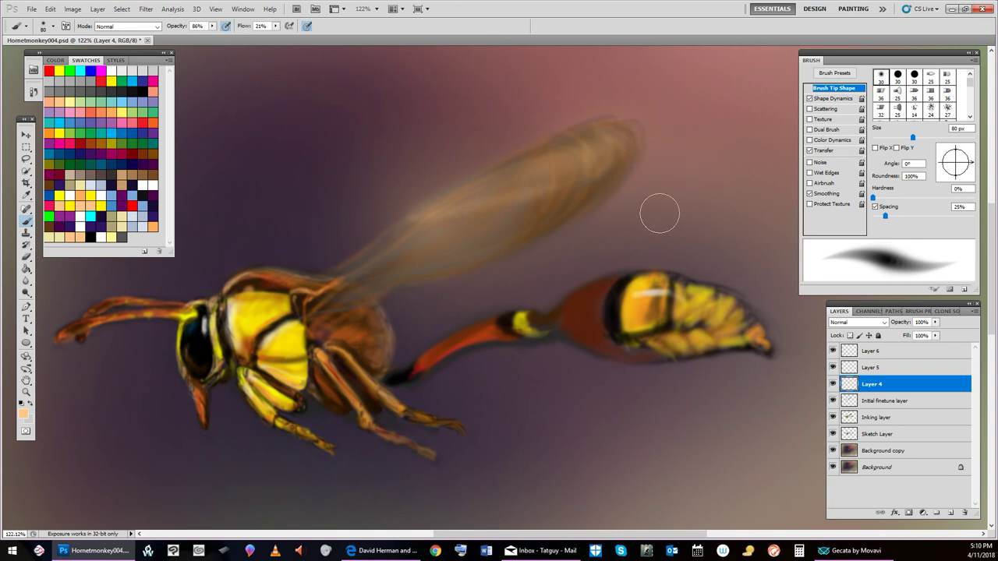
pyautogui.press('[')
pyautogui.press('[')
pyautogui.press('[')
# Save the painting to the Desktop as Hornetmonkey004.psd, replacing the existing file and accepting the format options.
pyautogui.click(32, 10)
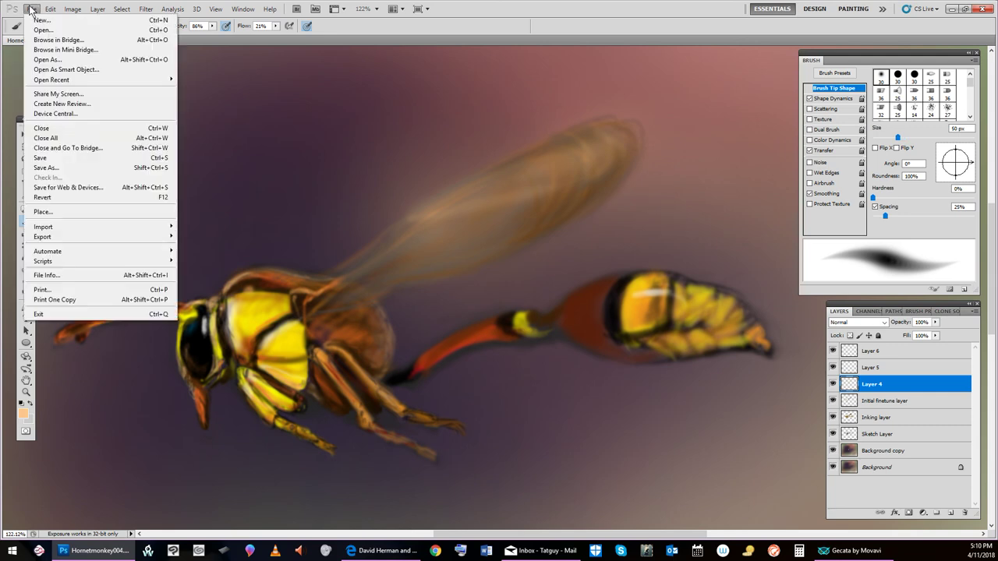
pyautogui.click(70, 167)
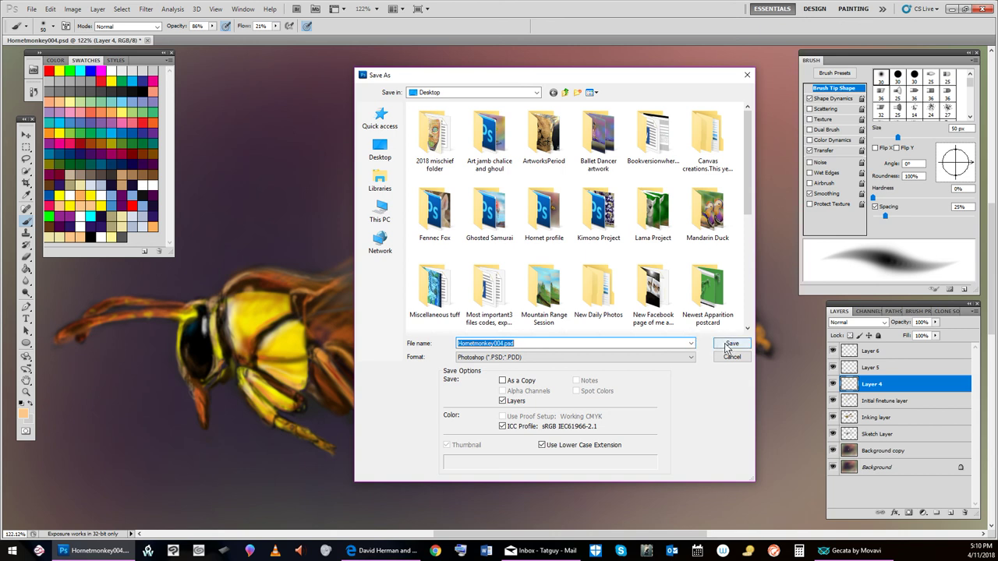
pyautogui.click(379, 148)
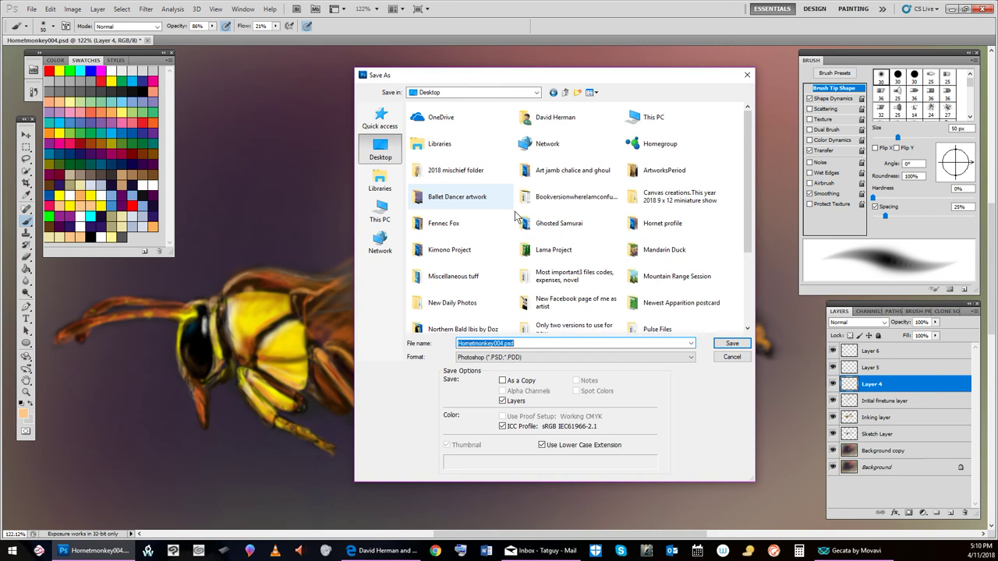
pyautogui.click(722, 346)
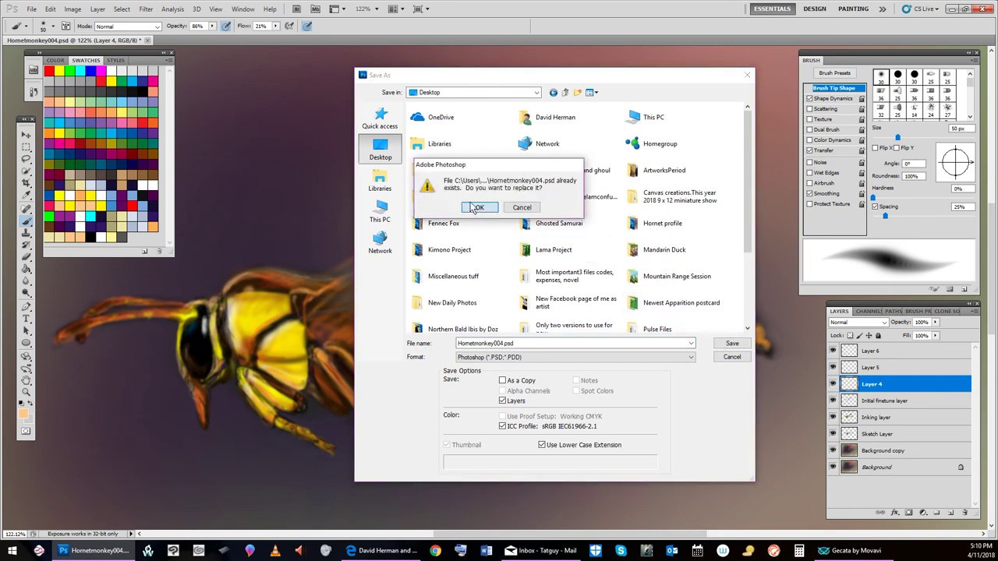
pyautogui.click(473, 207)
pyautogui.click(688, 106)
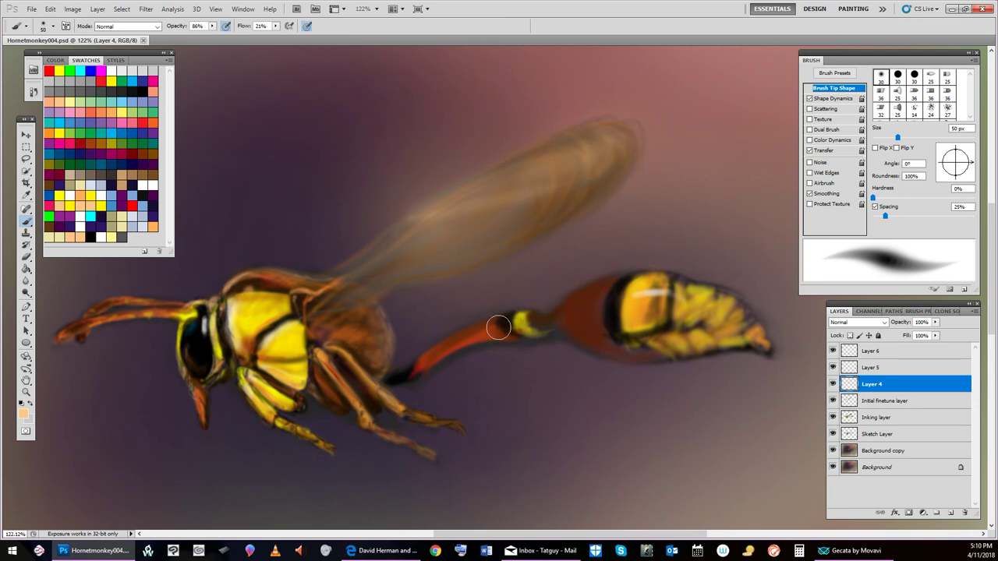
# Save a new version of the painting to the Desktop as Hornetmonkey005.psd with Maximize Compatibility on.
pyautogui.click(32, 9)
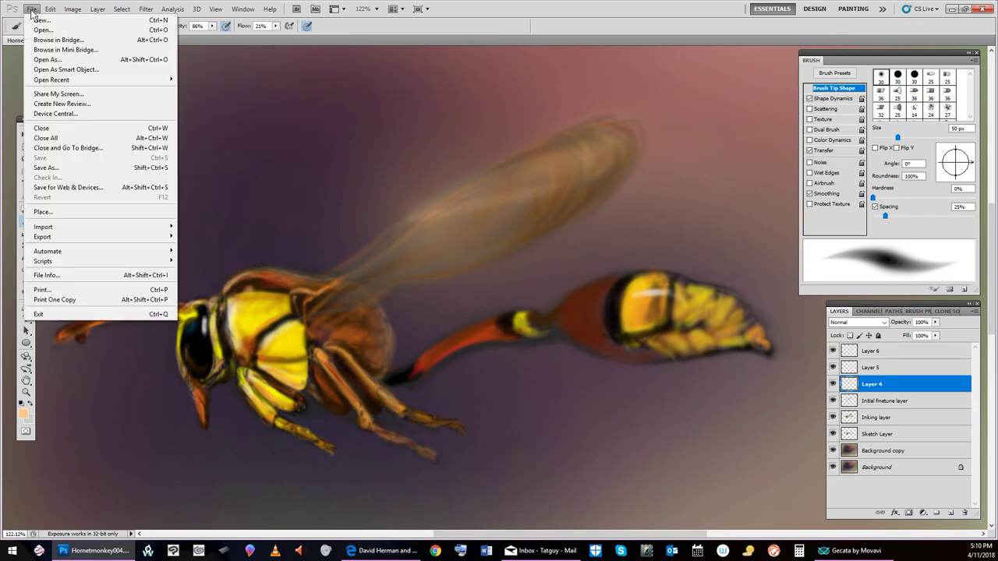
pyautogui.click(84, 173)
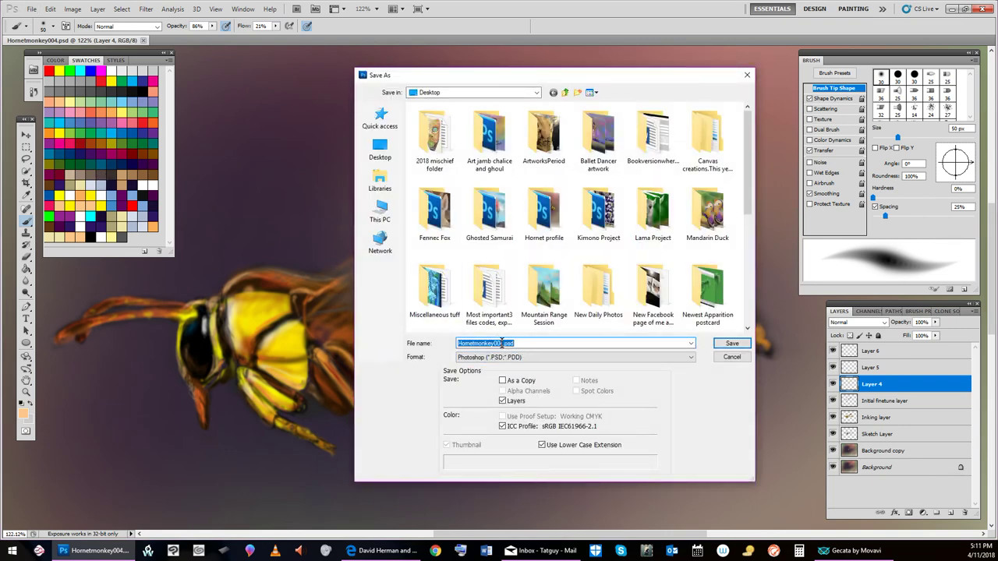
pyautogui.click(501, 343)
pyautogui.click(380, 150)
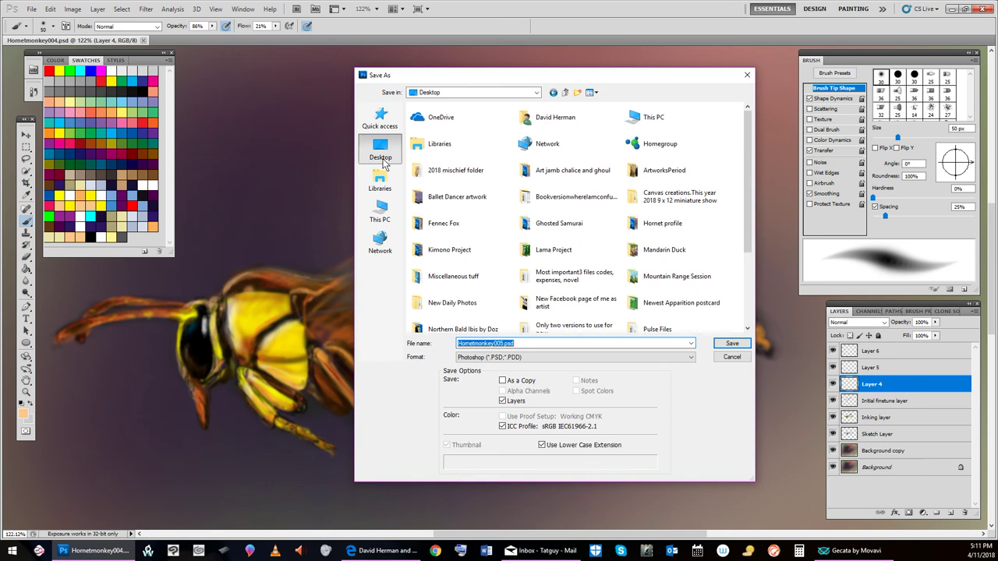
pyautogui.click(741, 344)
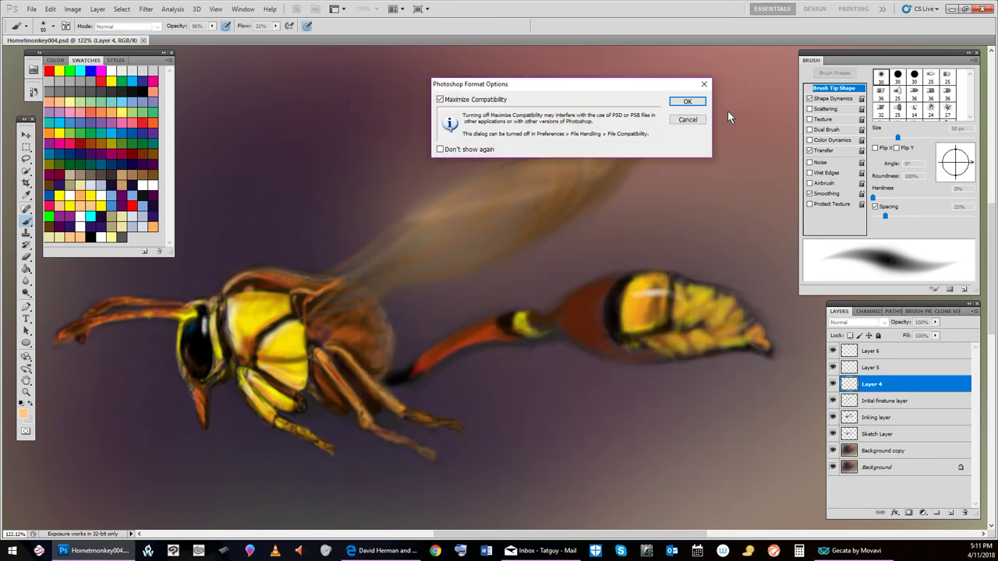
pyautogui.click(688, 101)
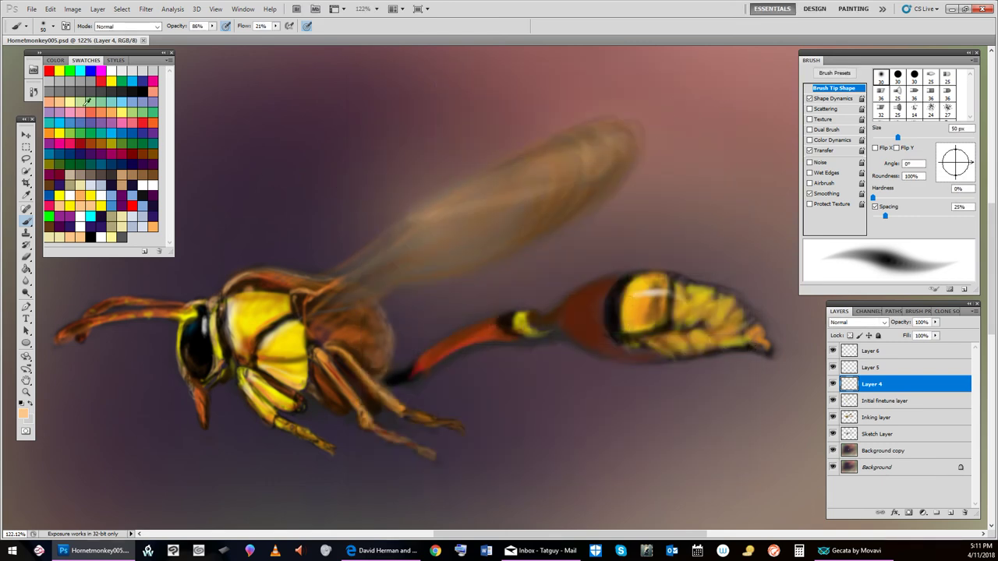
# Save a JPEG copy of the painting to the Desktop as Hornetmonkey005.jpg at quality 12 (Maximum), Baseline ("Standard").
pyautogui.click(31, 10)
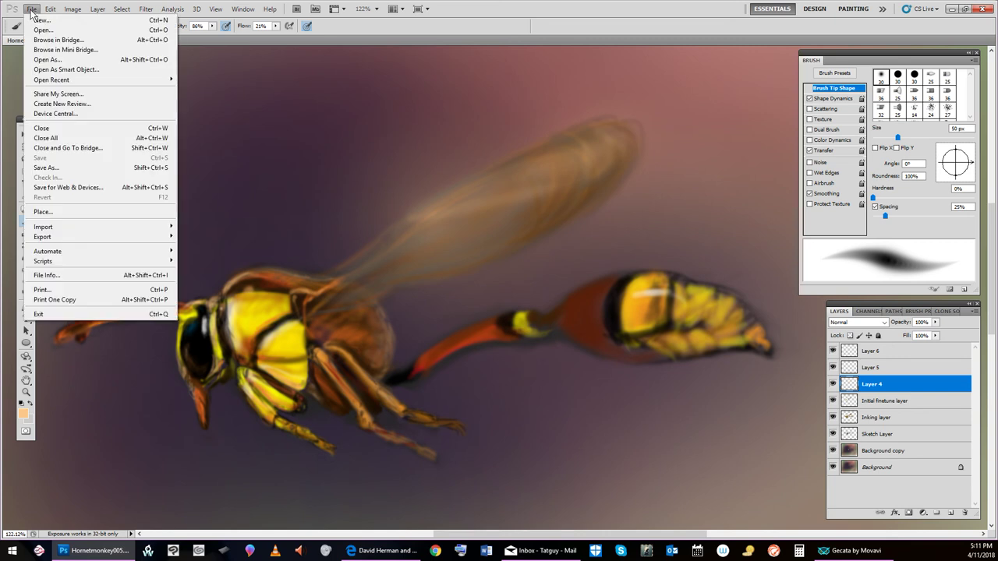
pyautogui.click(75, 167)
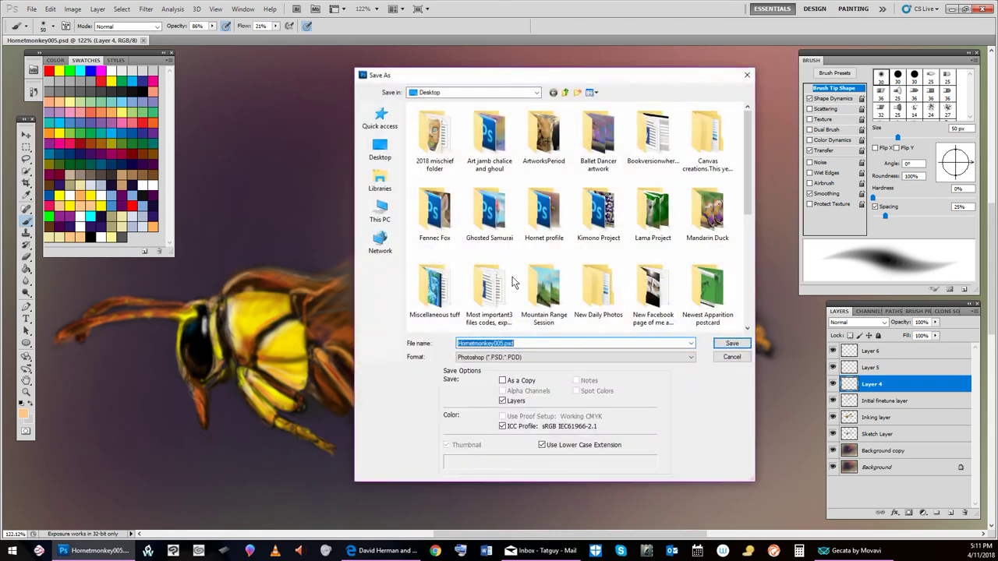
pyautogui.click(695, 357)
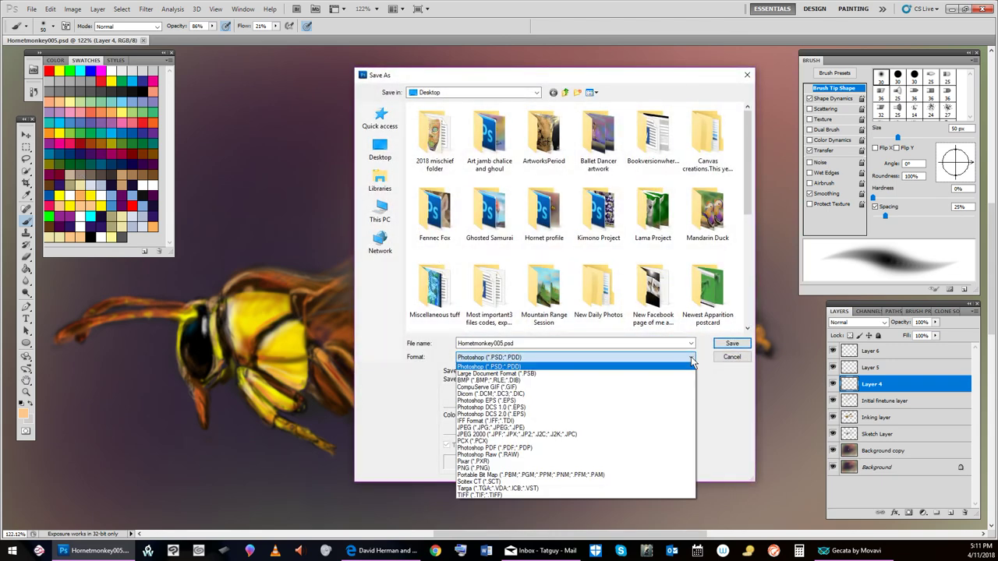
pyautogui.click(612, 431)
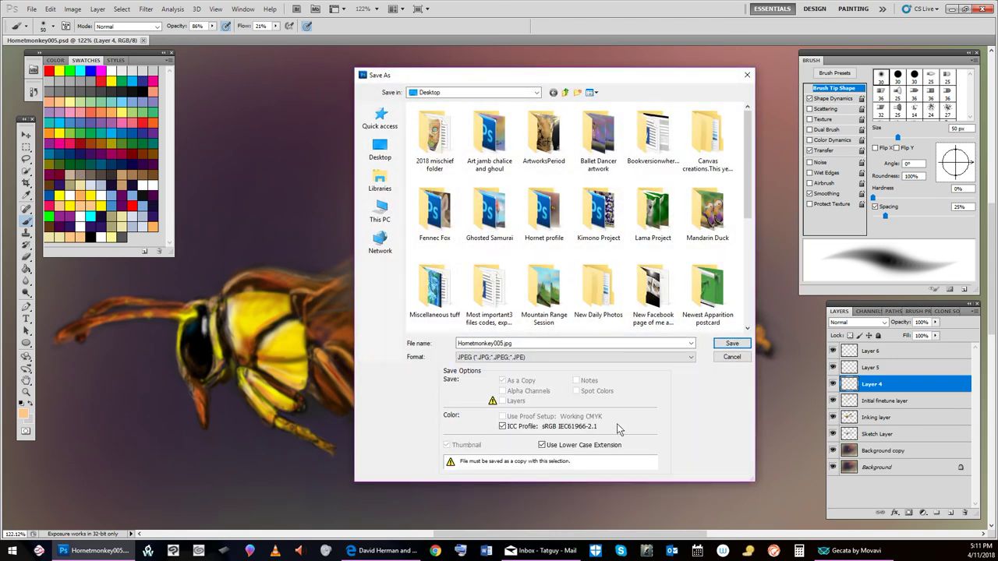
pyautogui.click(731, 346)
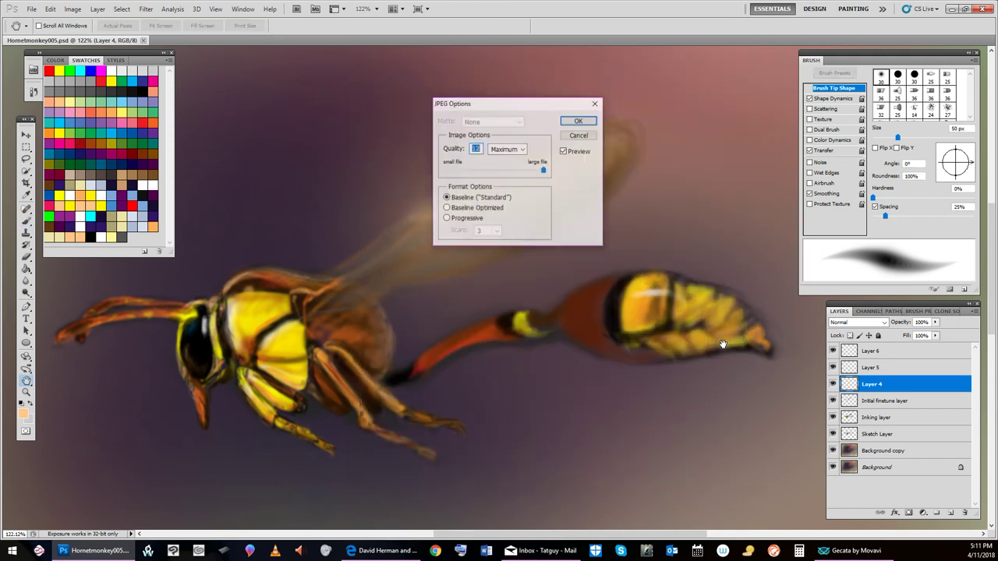
pyautogui.click(588, 123)
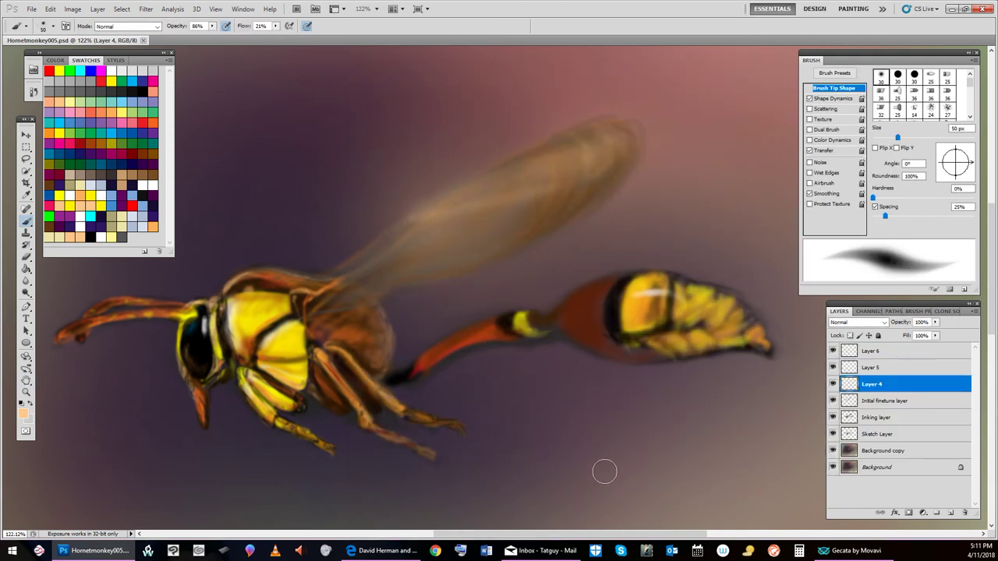